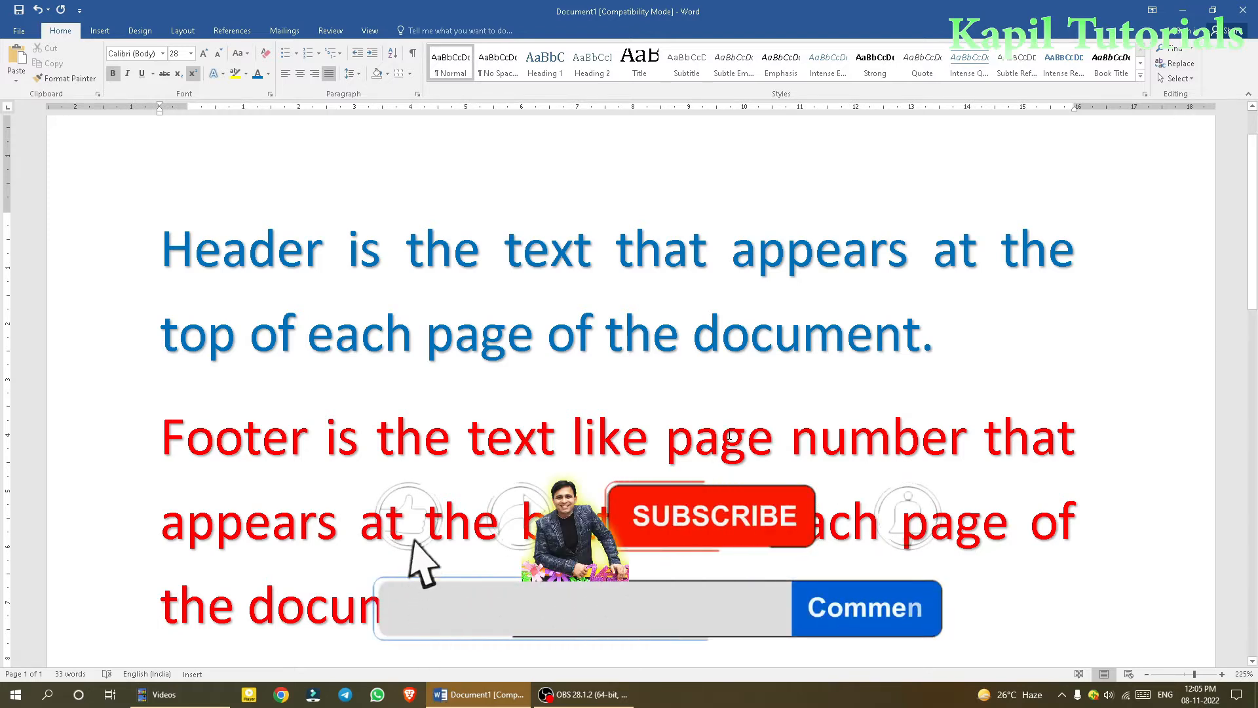
pyautogui.scroll(1, 947, 400)
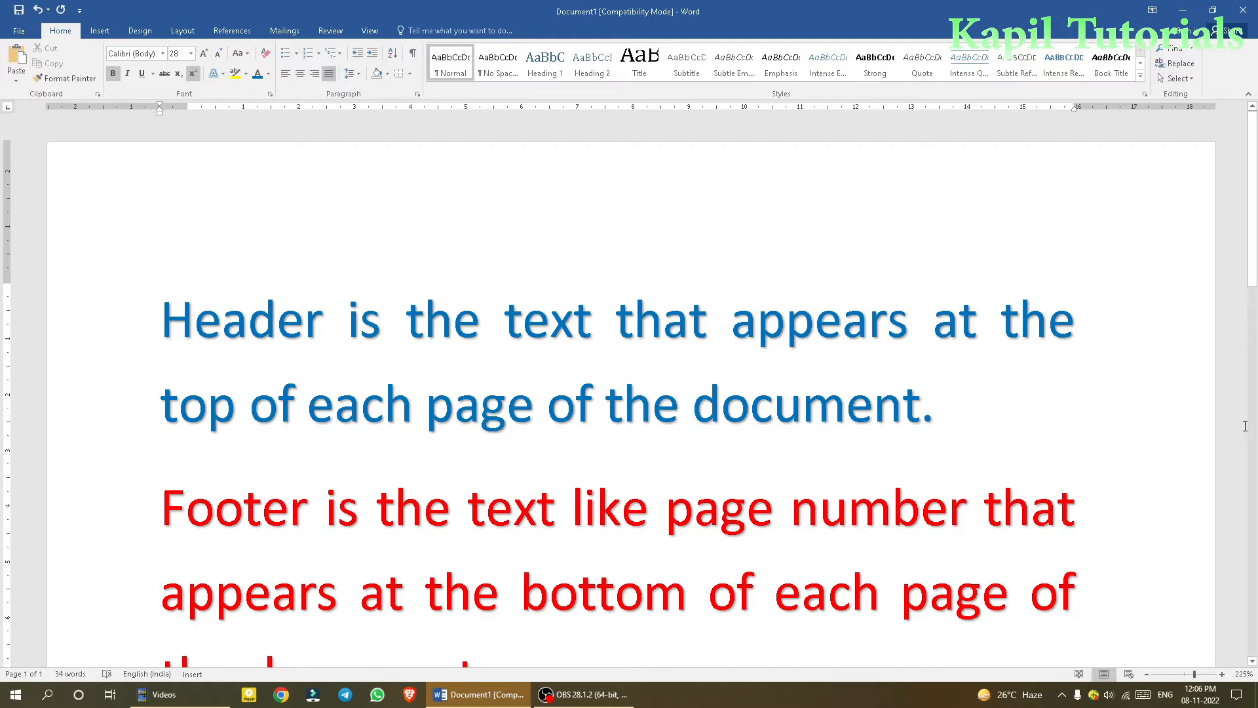
pyautogui.scroll(-1, 1084, 393)
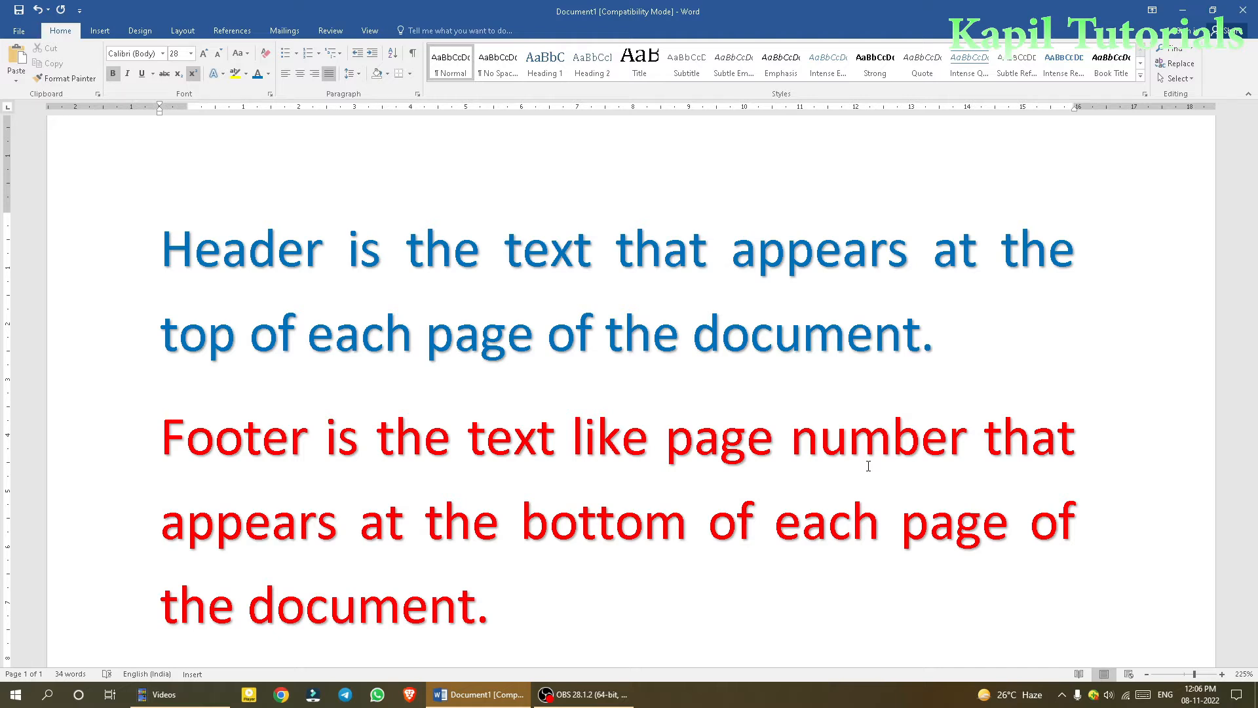
pyautogui.click(534, 591)
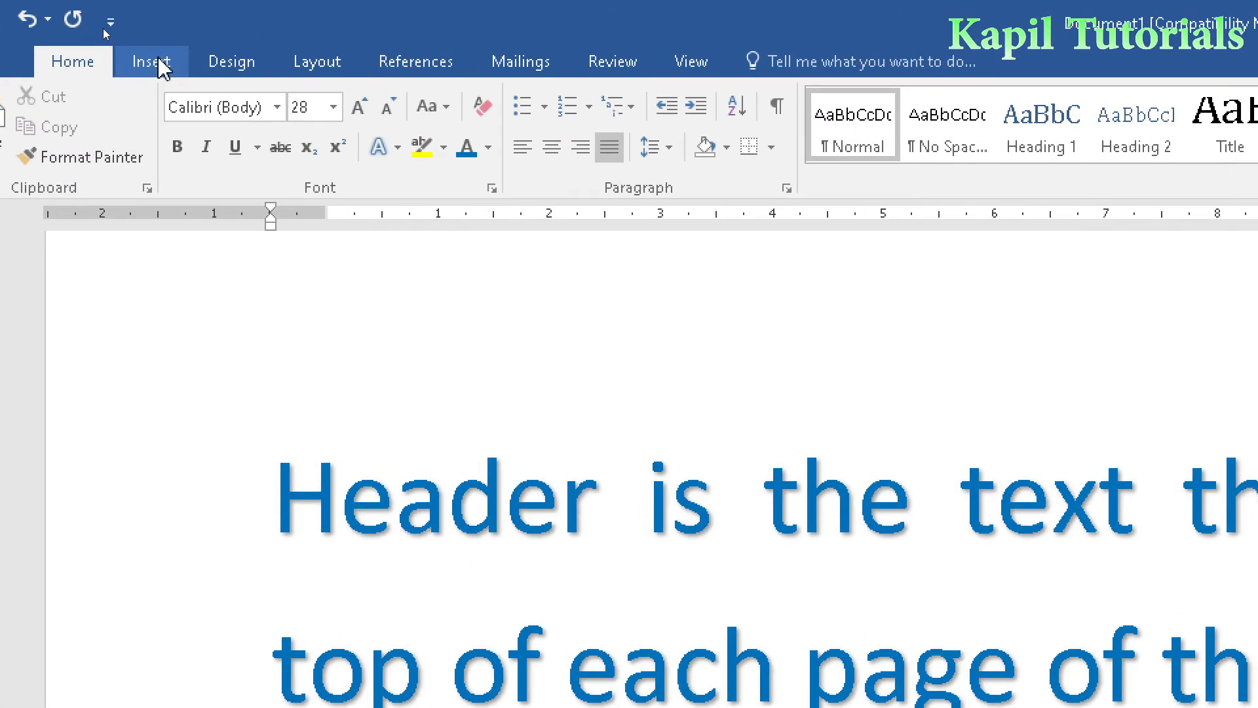
# - Insert a Blank header and replace its placeholder with the text "Abc Publications"
pyautogui.click(161, 64)
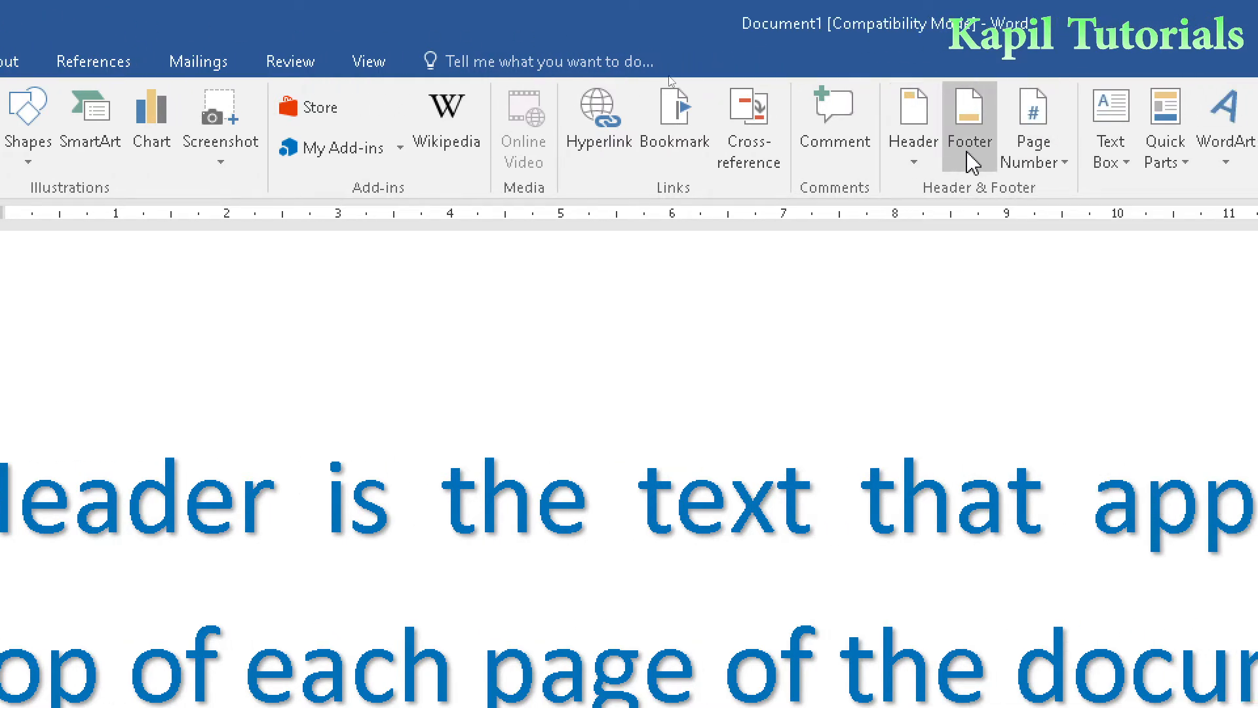
pyautogui.click(911, 163)
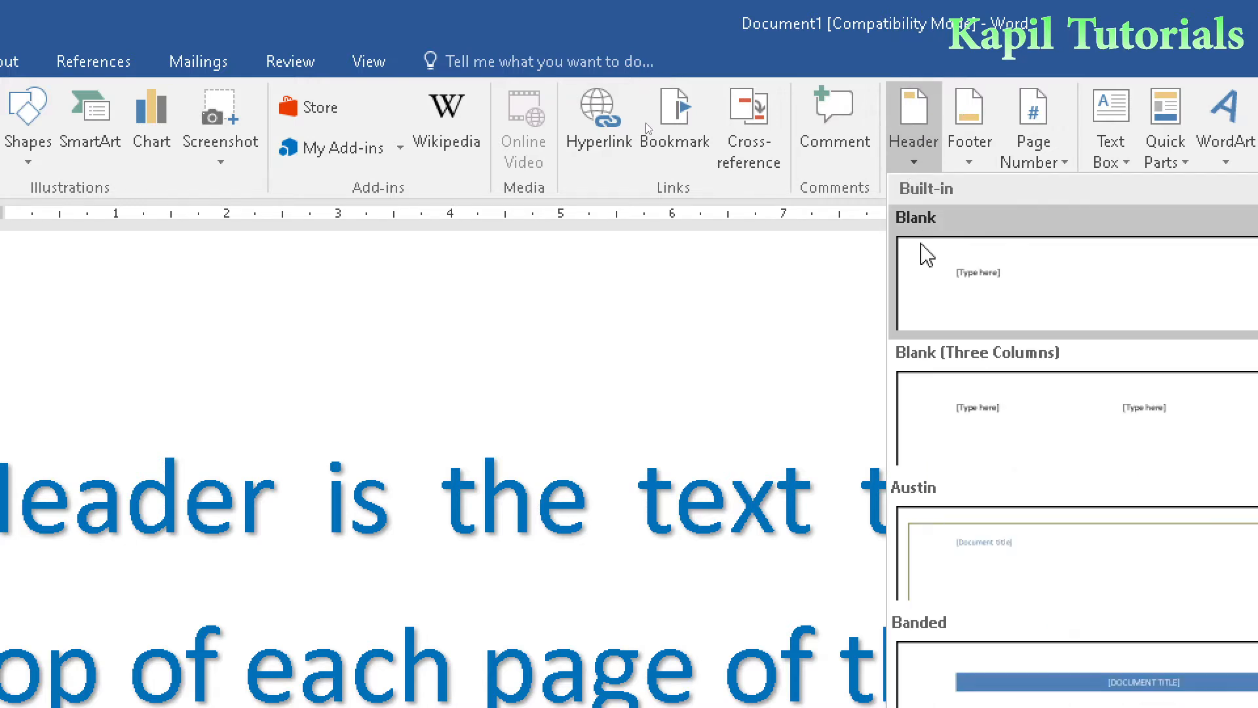
pyautogui.click(973, 286)
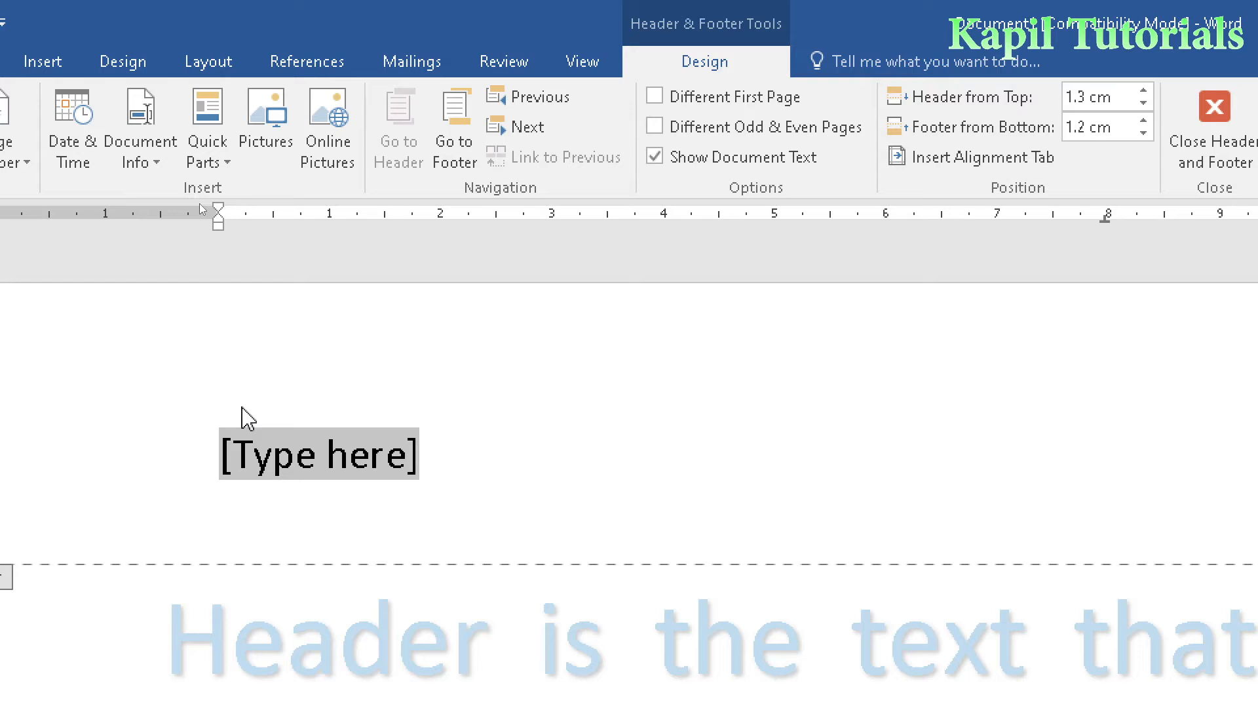
pyautogui.write('Abc')
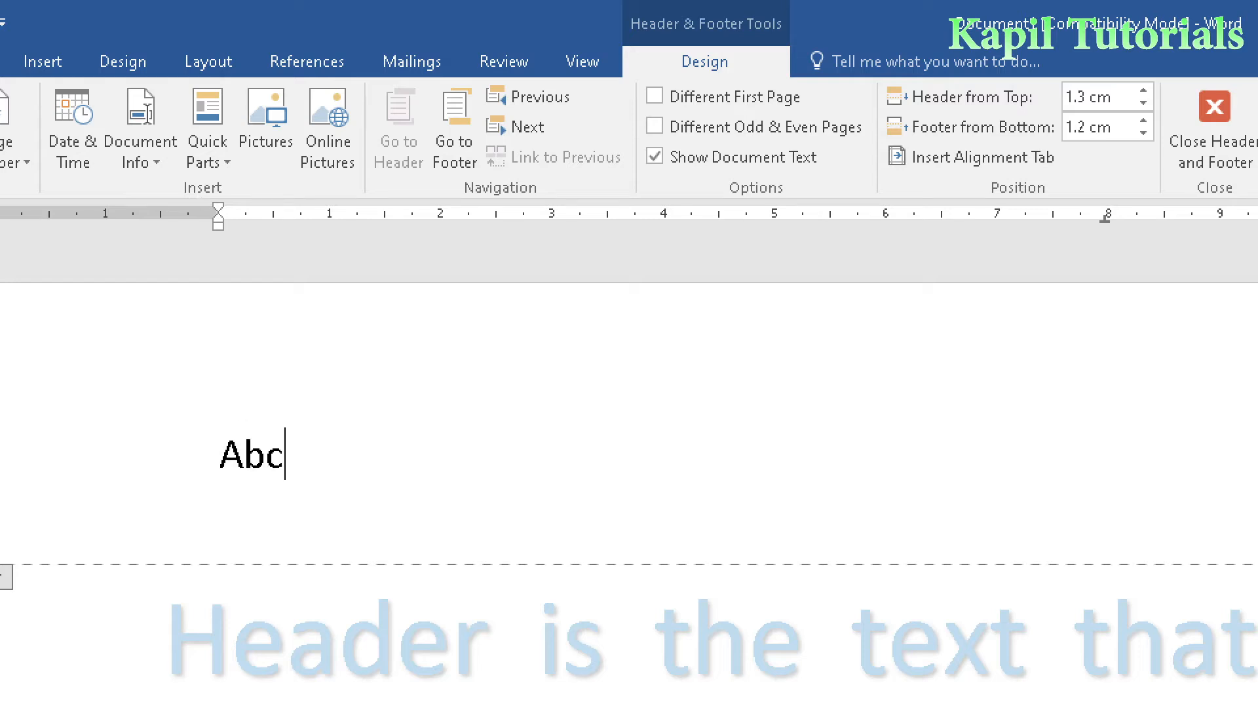
pyautogui.write(' Publications')
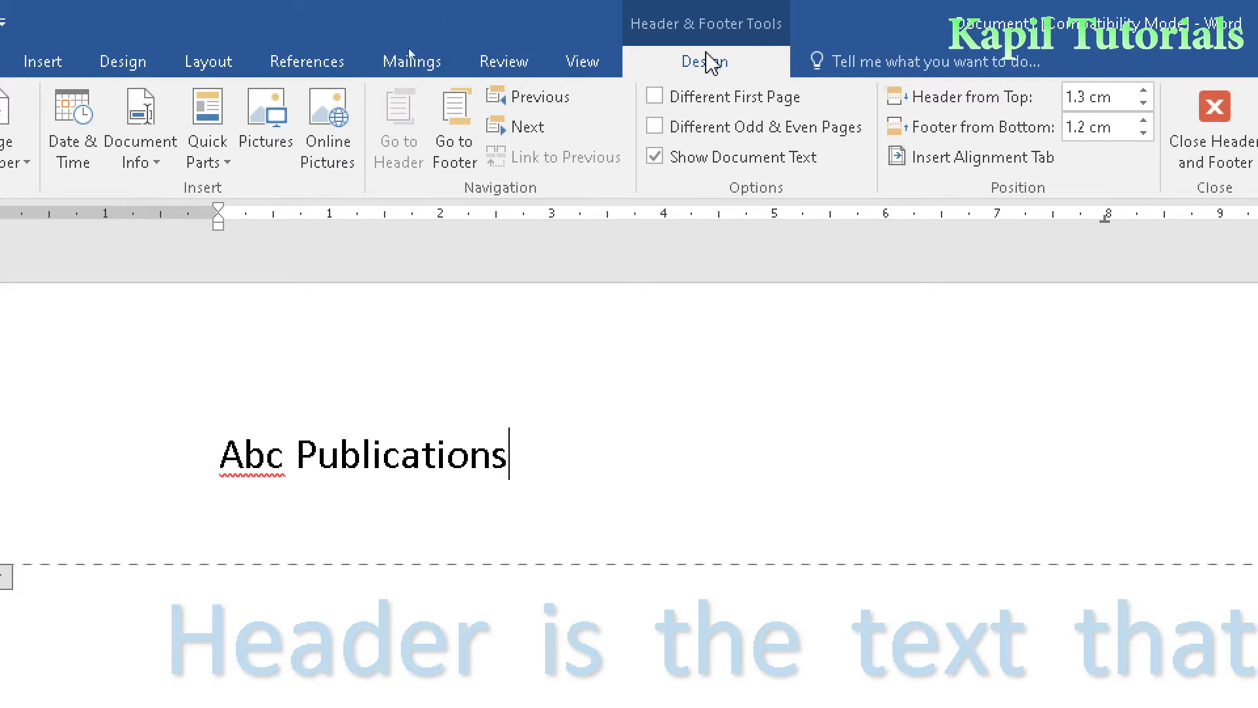
# - Display one whole page at a time and close header and footer editing
pyautogui.click(583, 61)
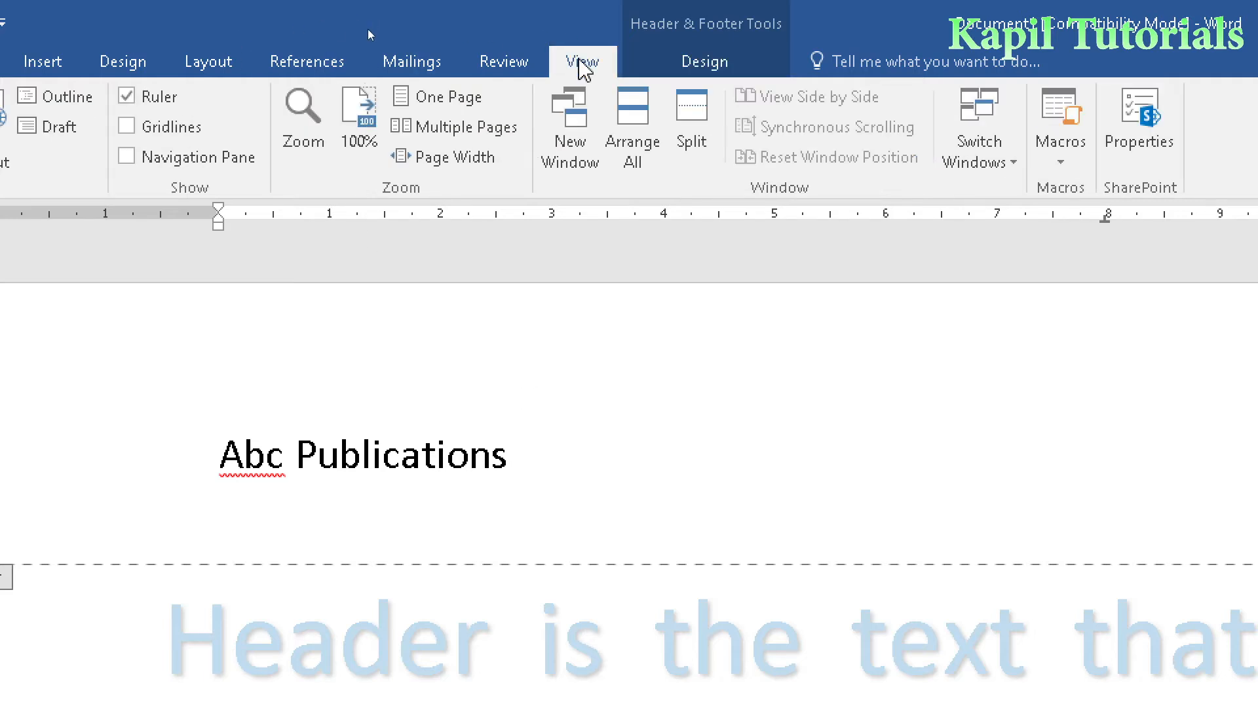
pyautogui.click(436, 101)
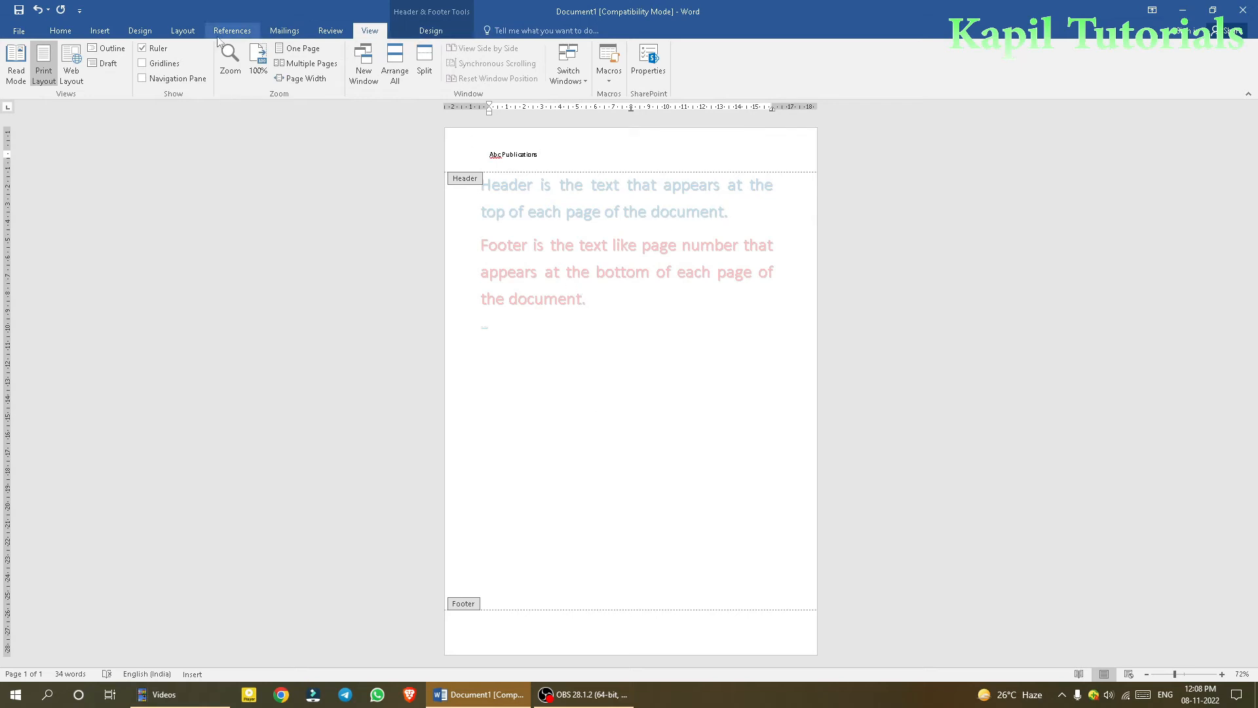
pyautogui.click(60, 31)
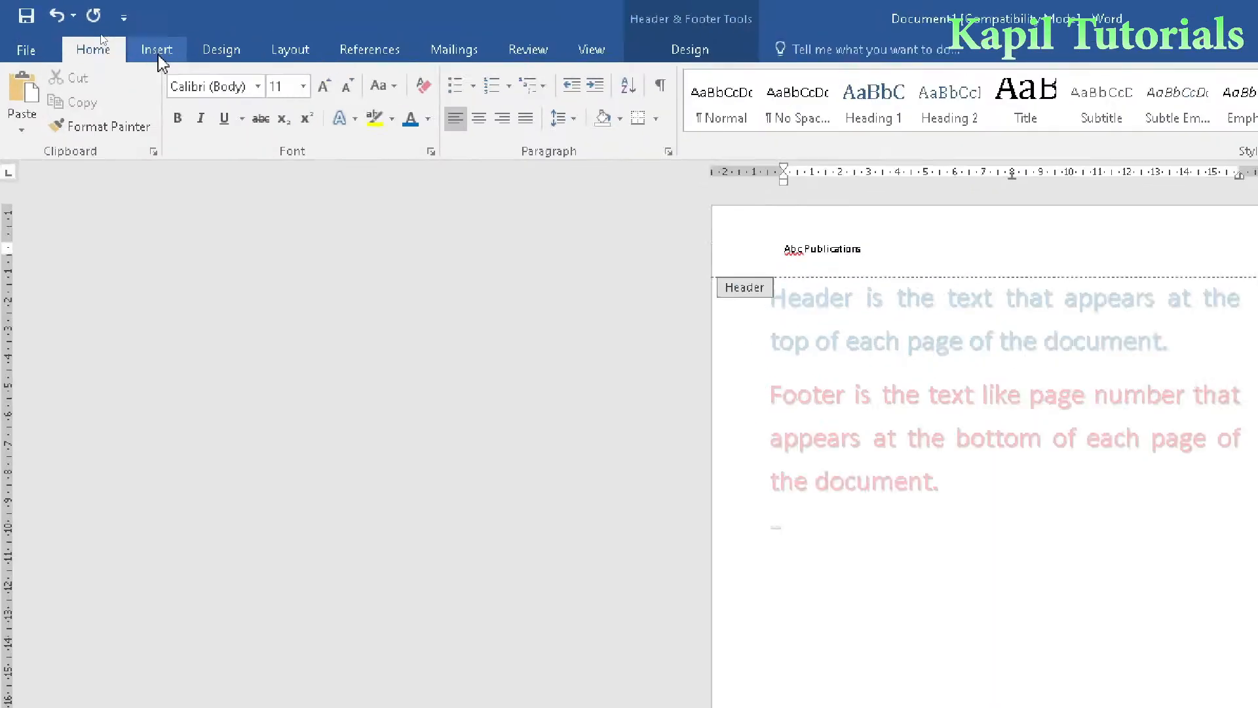
pyautogui.click(102, 37)
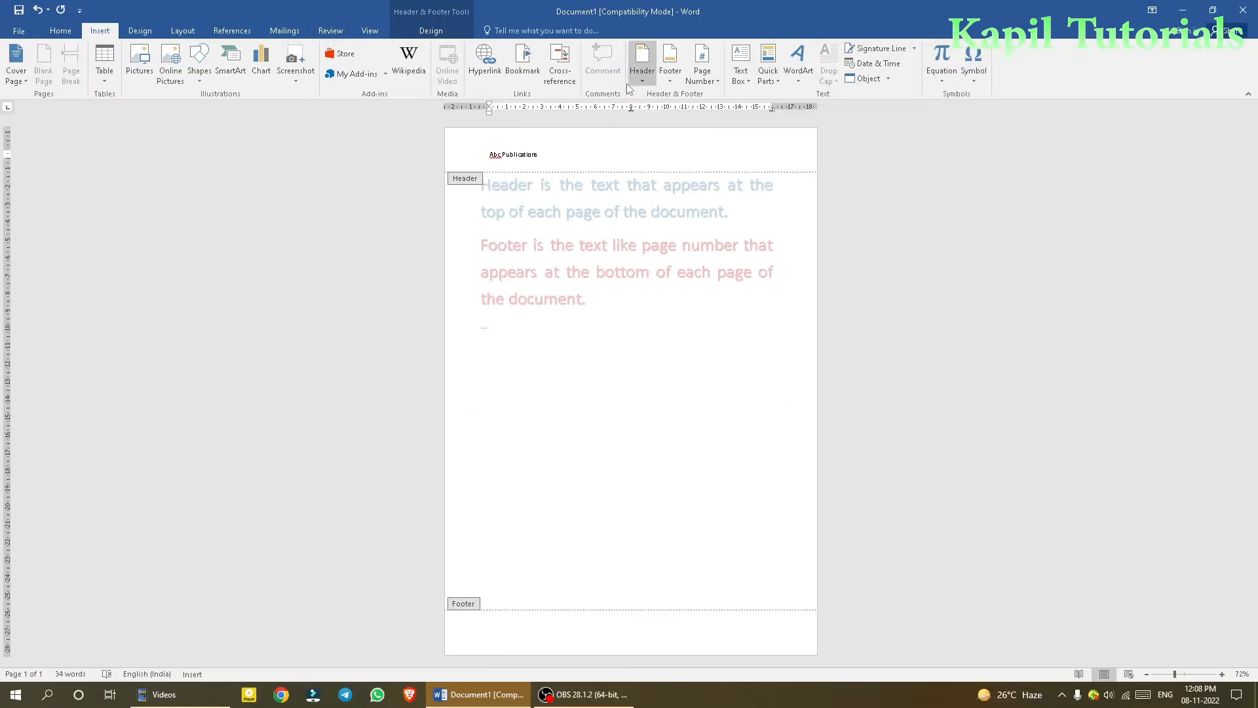
pyautogui.click(433, 31)
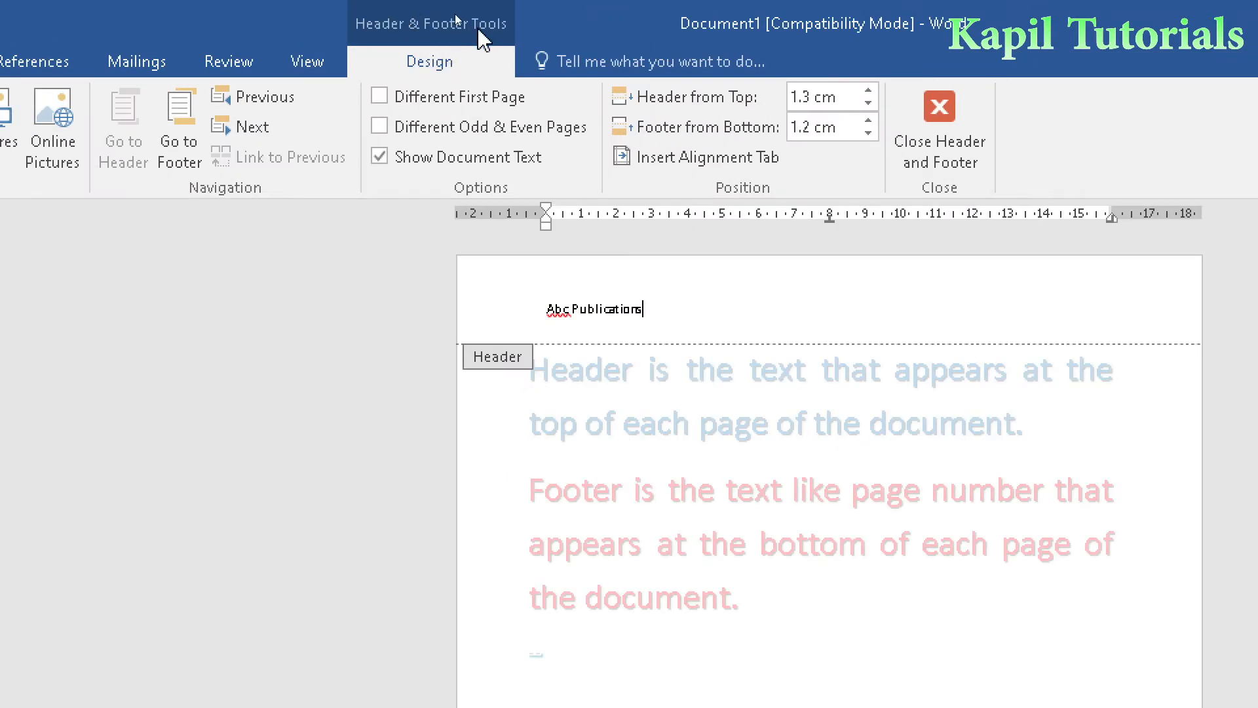
pyautogui.click(943, 157)
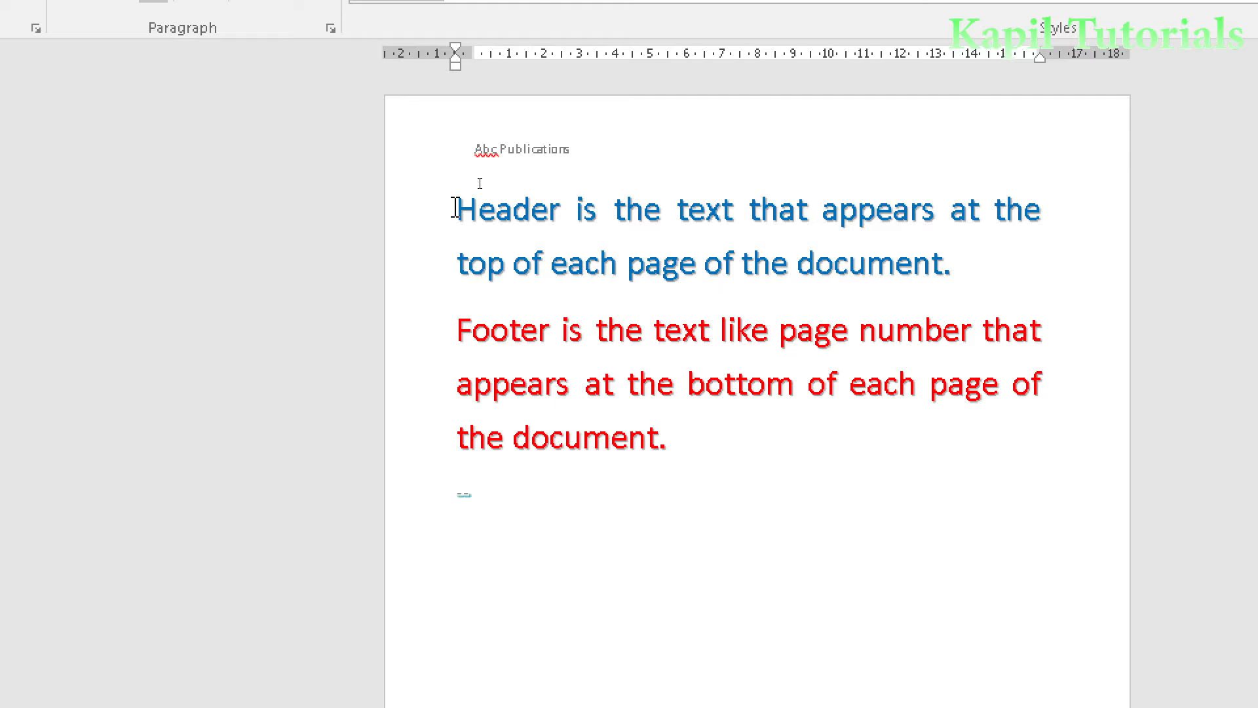
# - Copy the header and footer definition paragraphs, paste them repeatedly below the originals, and check the header on the added pages
pyautogui.moveTo(456, 208); pyautogui.dragTo(682, 465)
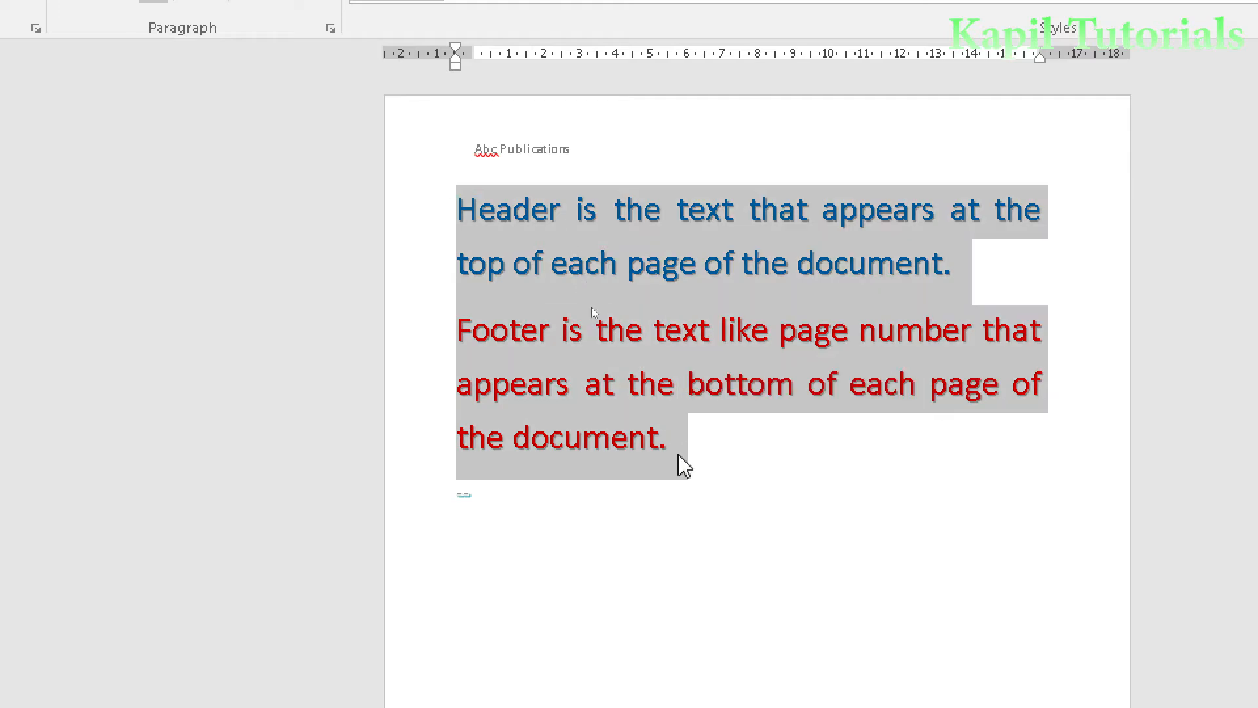
pyautogui.hotkey('ctrl', 'c')
pyautogui.click(714, 463)
pyautogui.hotkey('ctrl', 'v')
pyautogui.hotkey('ctrl', 'v')
pyautogui.hotkey('ctrl', 'v')
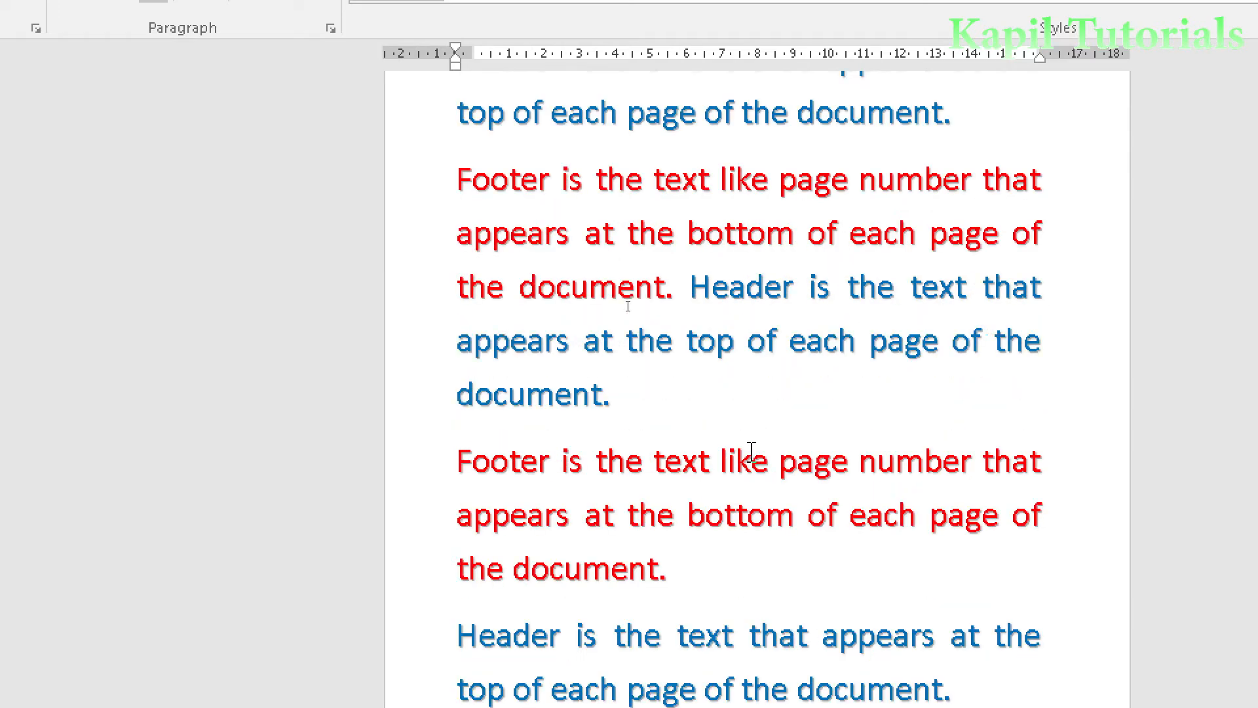
pyautogui.scroll(17, 751, 452)
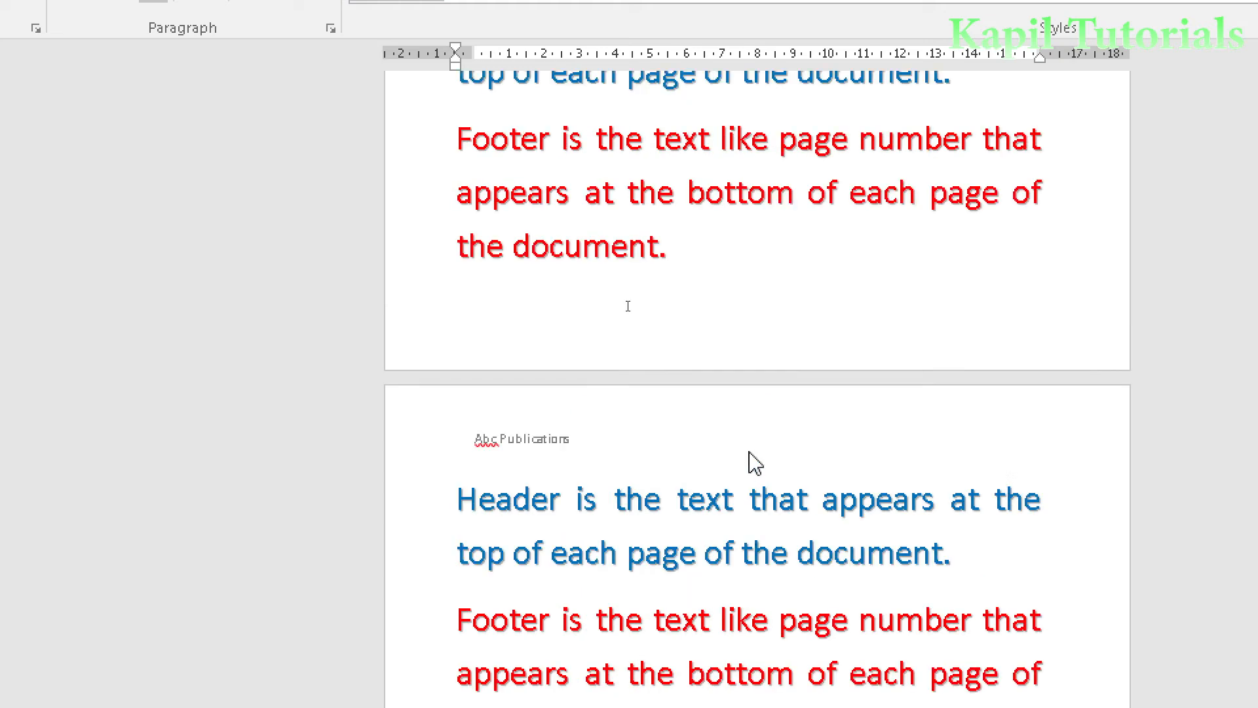
pyautogui.scroll(-15, 752, 452)
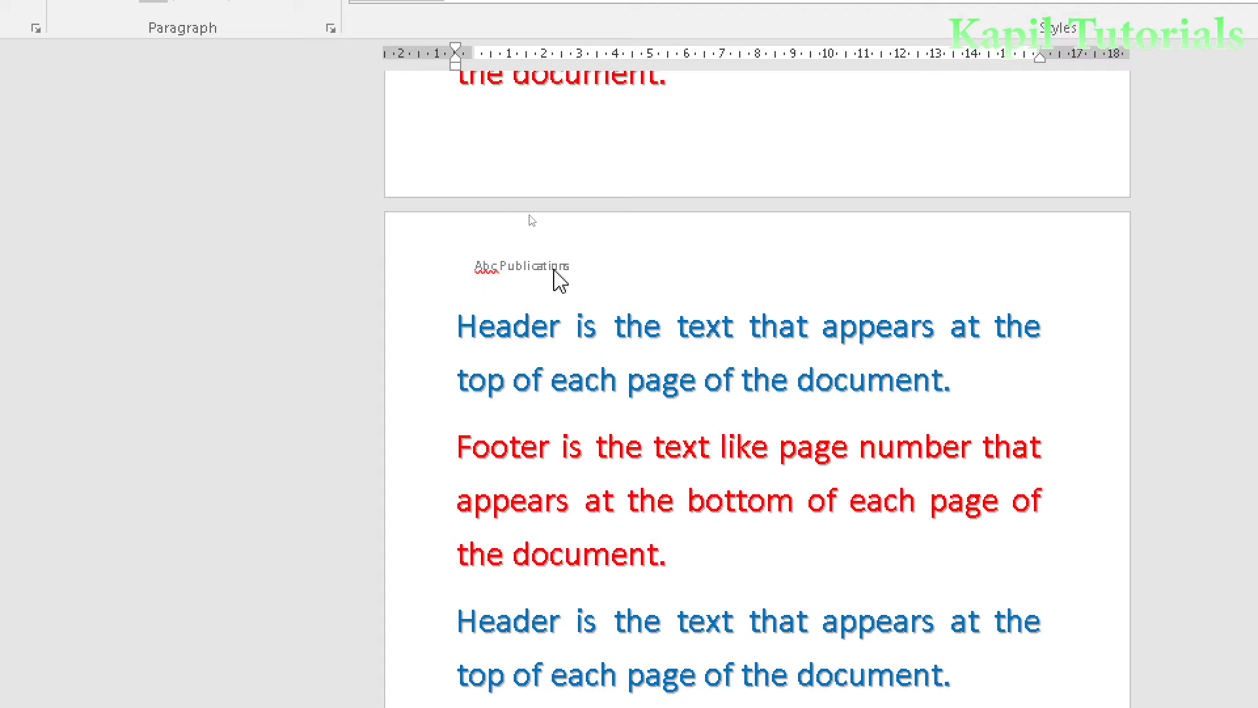
pyautogui.scroll(-10, 727, 282)
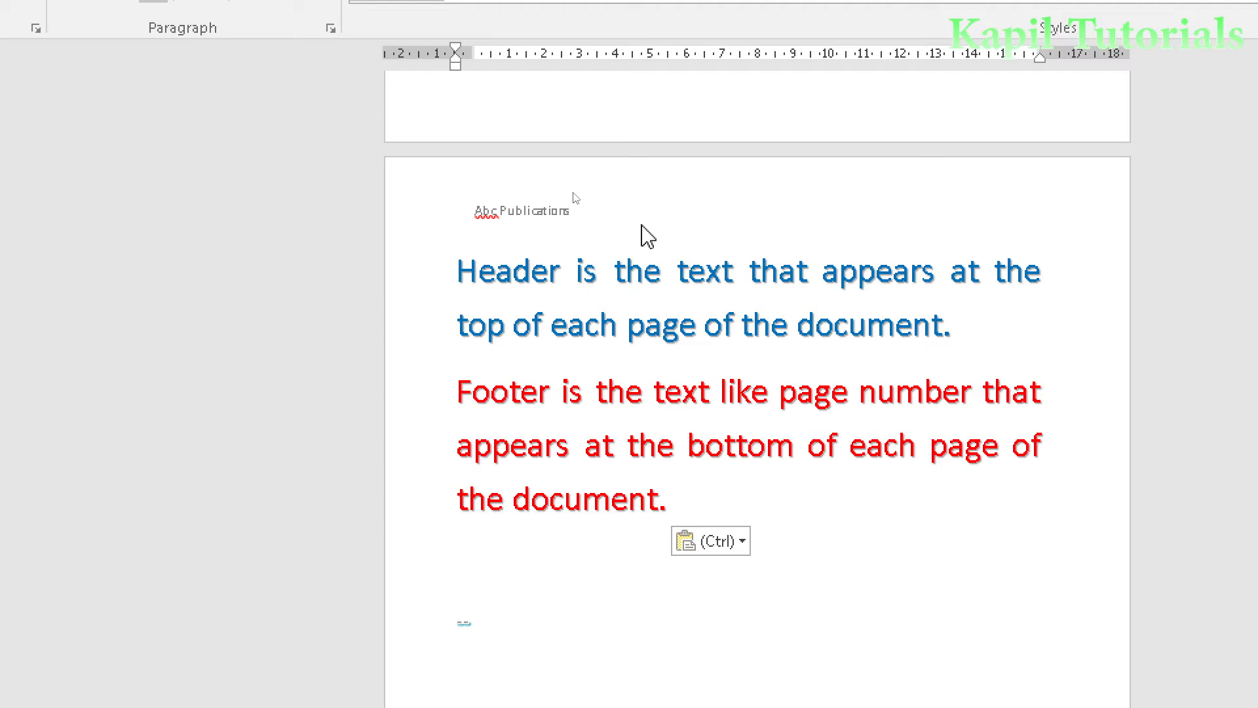
# - Paste further copies of the two paragraphs at the document's end to extend it to four pages
pyautogui.hotkey('ctrl', 'v')
pyautogui.hotkey('ctrl', 'v')
pyautogui.hotkey('ctrl', 'v')
pyautogui.hotkey('ctrl', 'v')
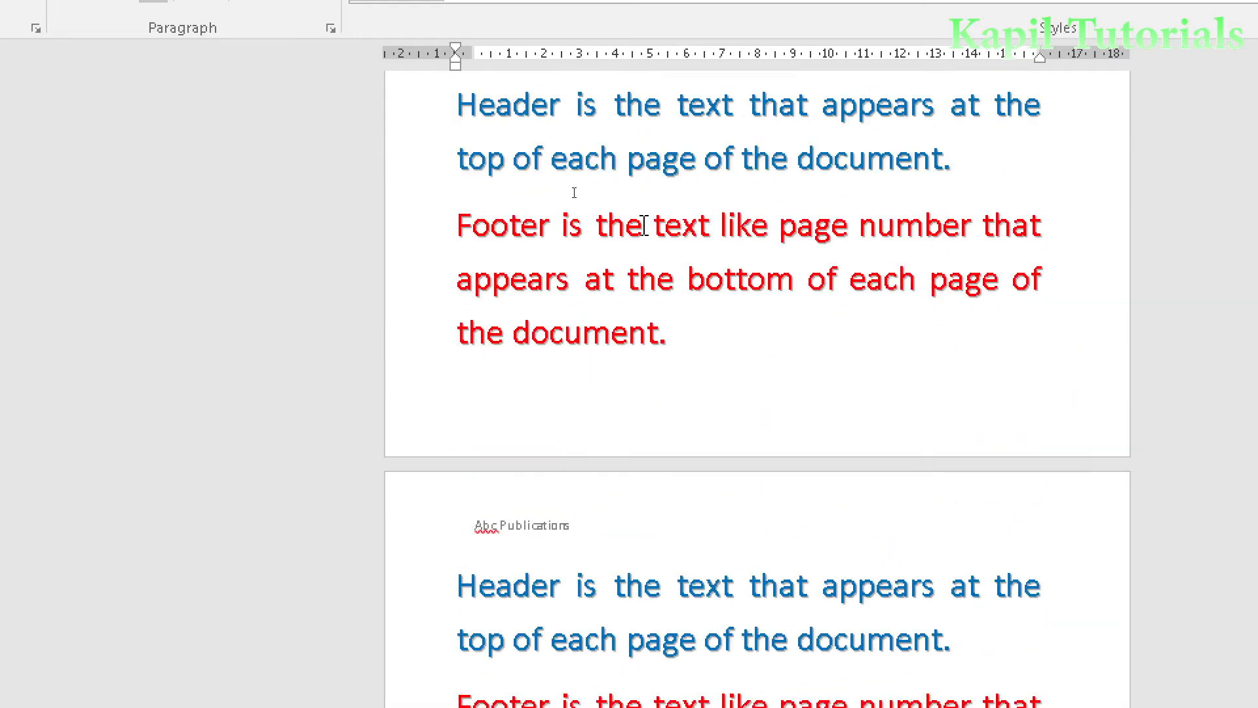
pyautogui.scroll(10, 644, 225)
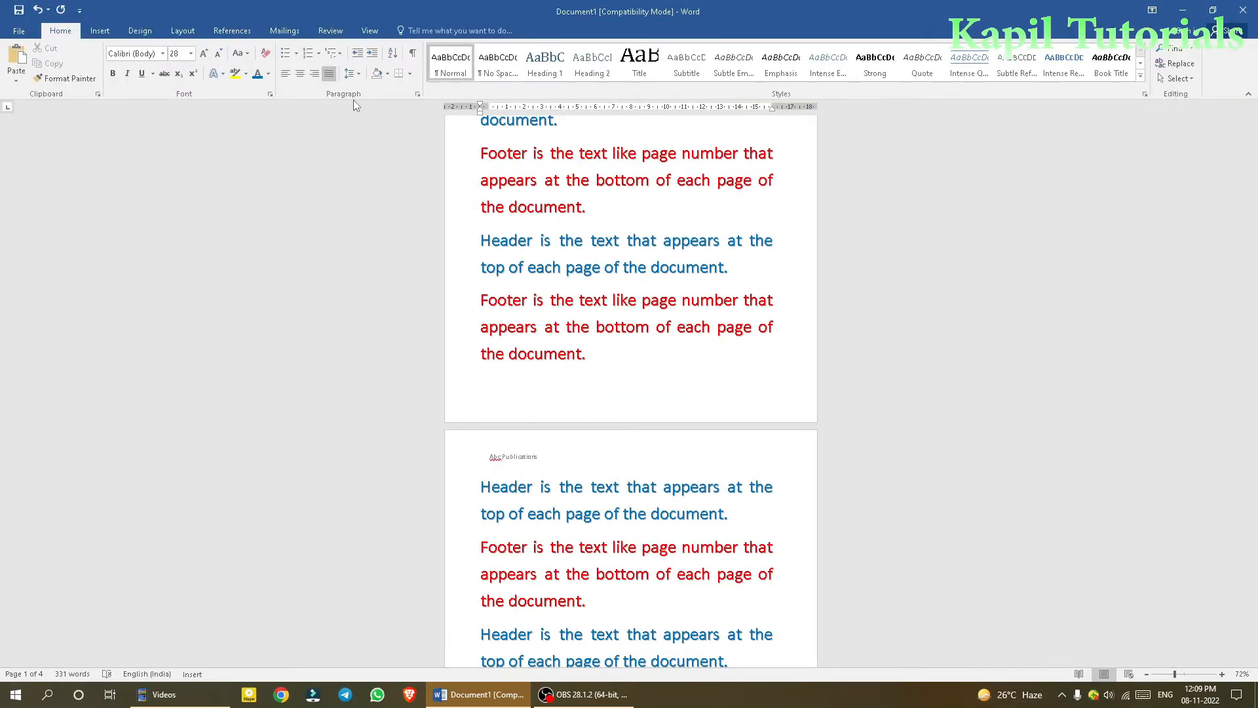
# - Replace the header with the Blank (Three Columns) design and enter "Abc" in its first column
pyautogui.click(100, 32)
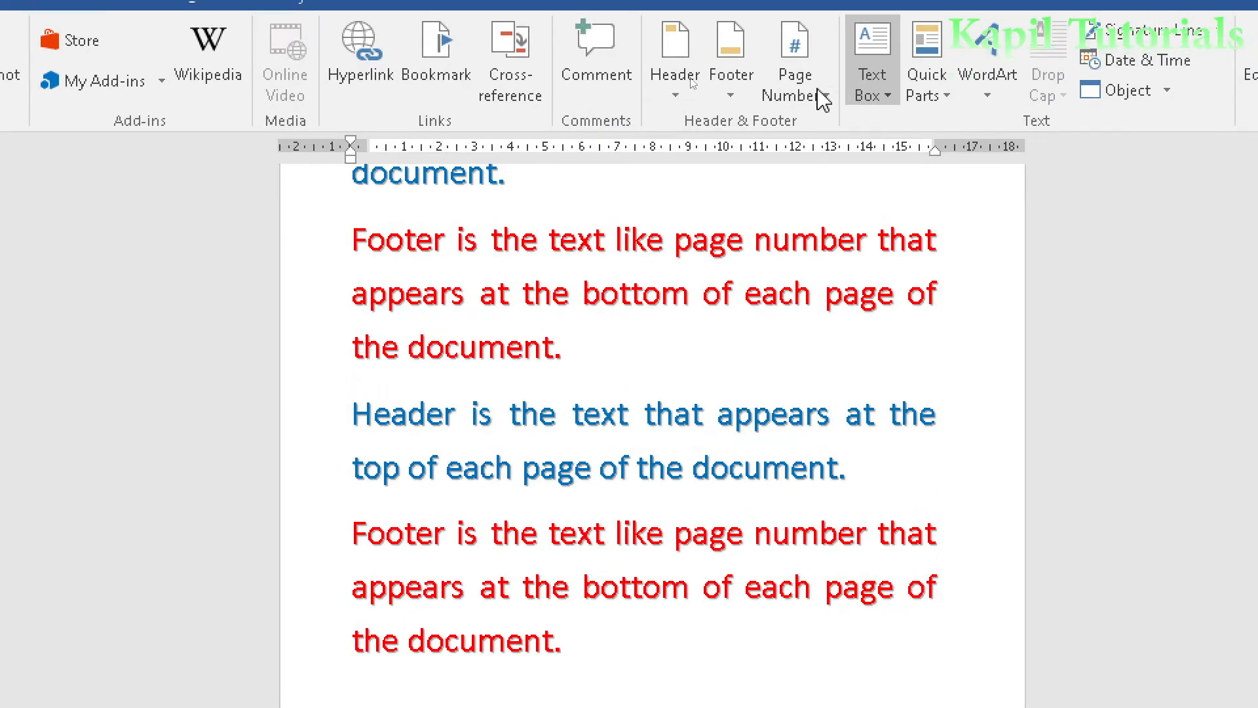
pyautogui.click(640, 78)
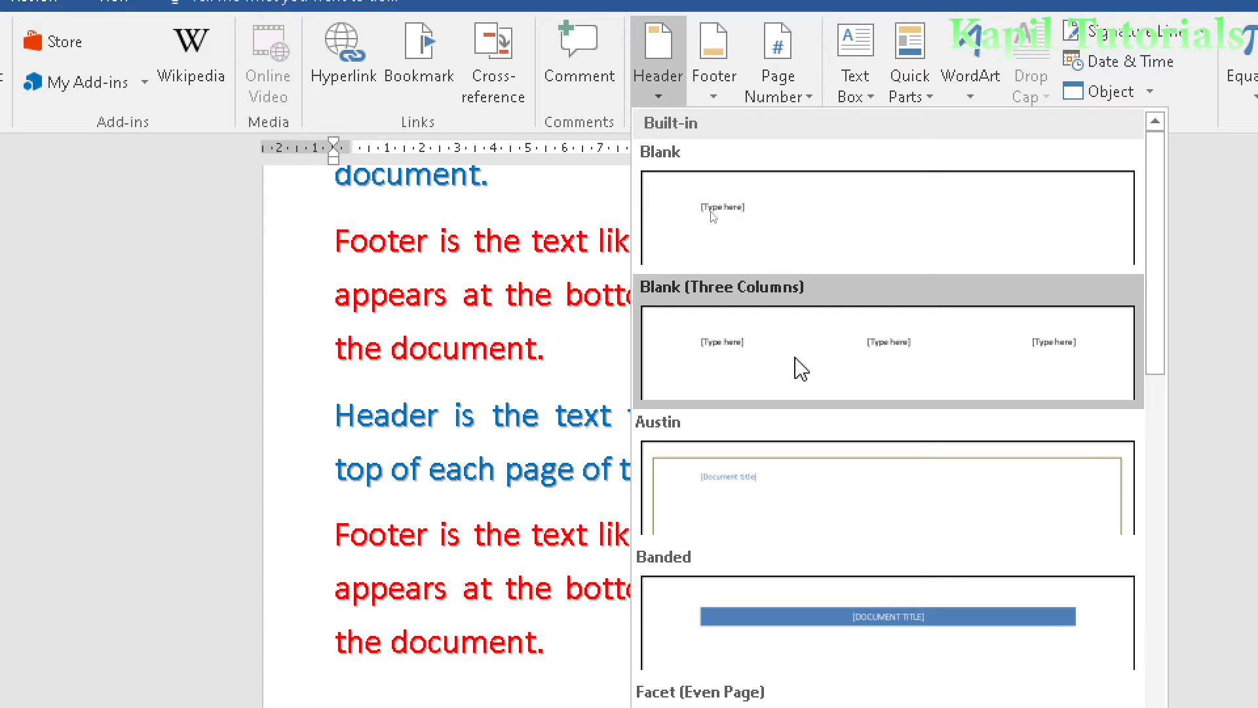
pyautogui.click(797, 364)
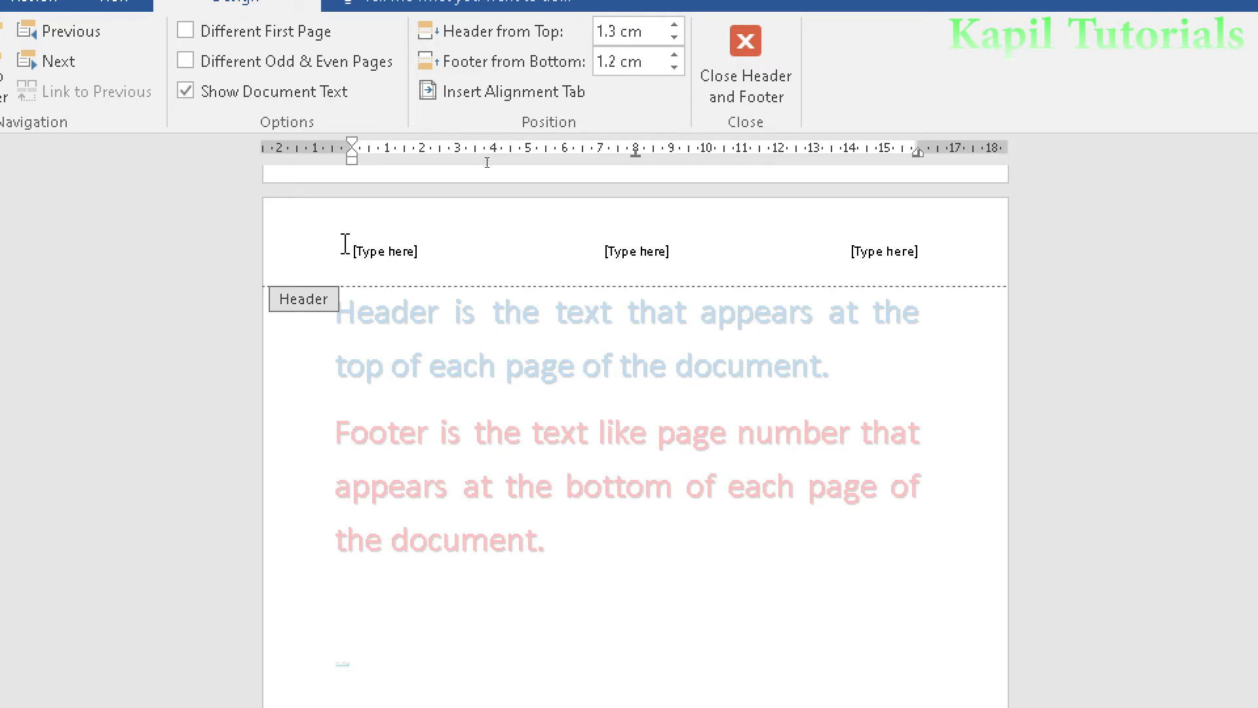
pyautogui.click(402, 257)
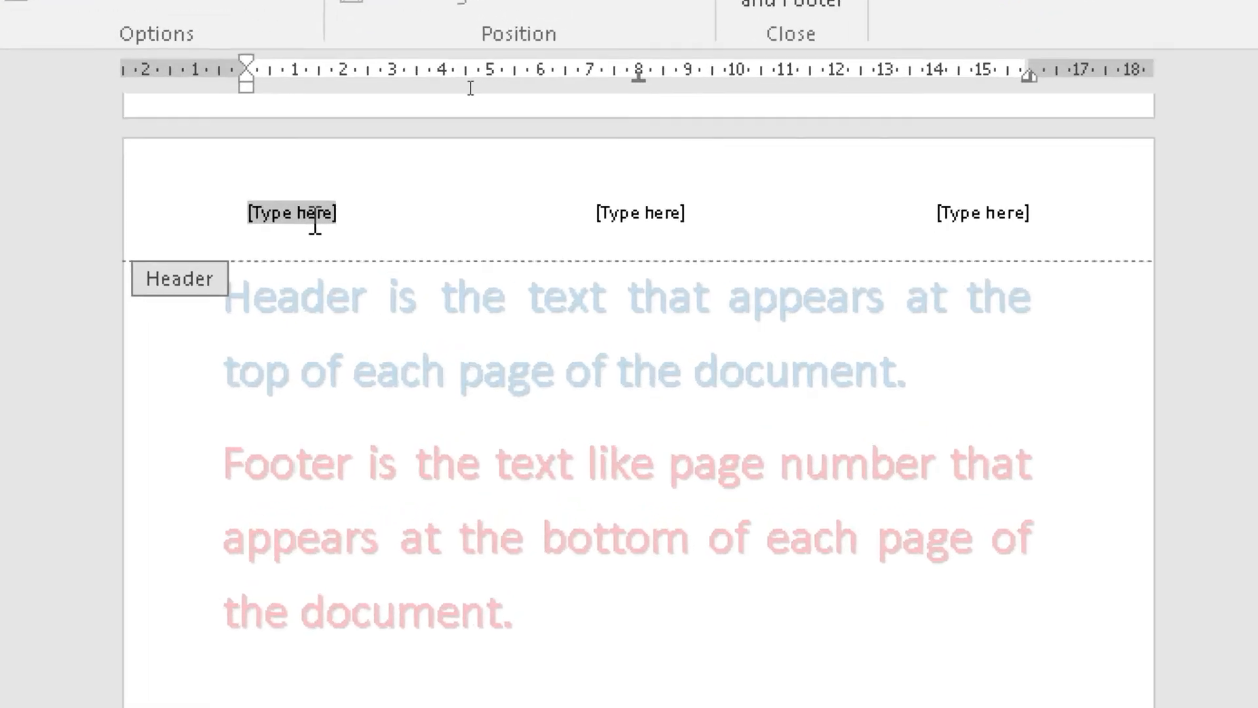
pyautogui.write('abc')
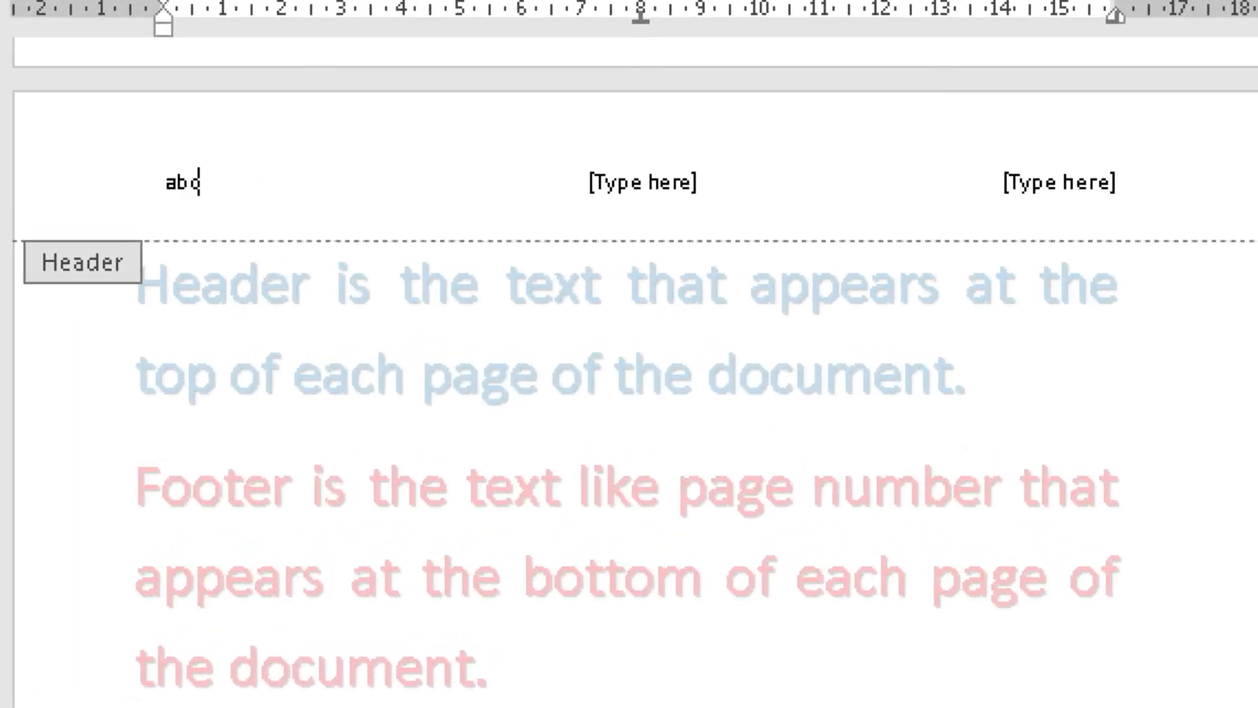
pyautogui.write('Abc')
# - Enter "BCD Publications" in the header's middle column
pyautogui.click(612, 190)
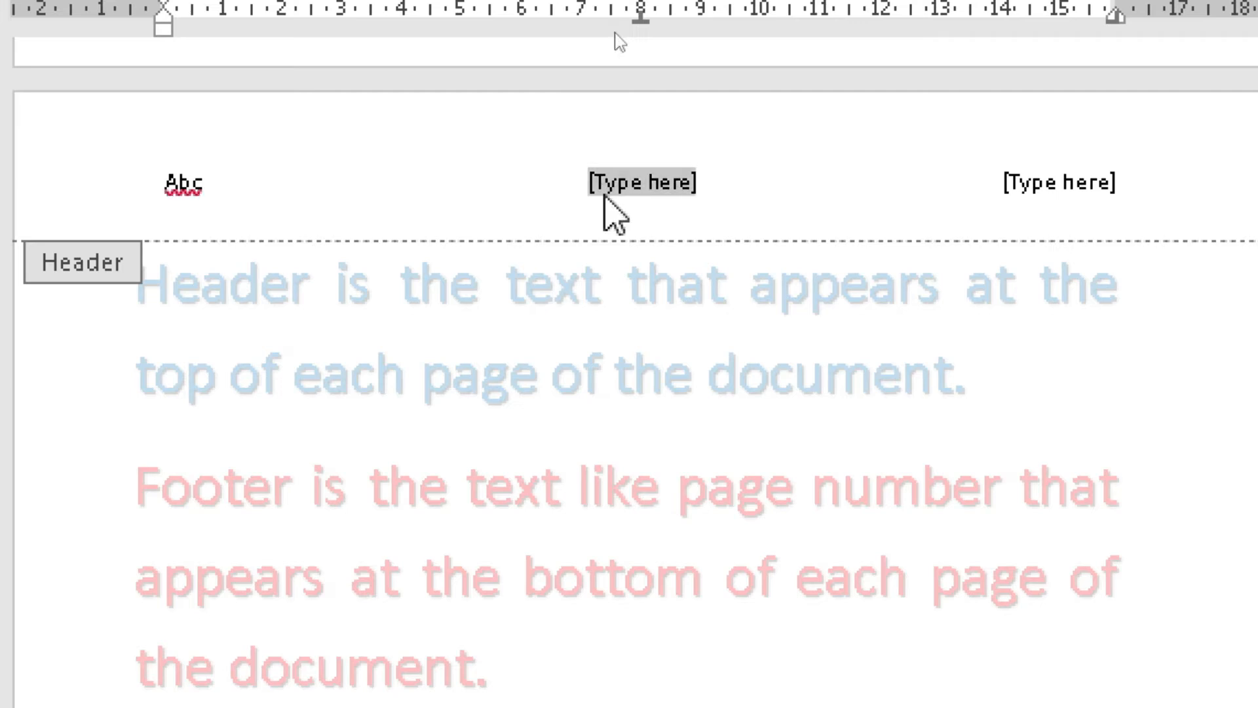
pyautogui.write('B')
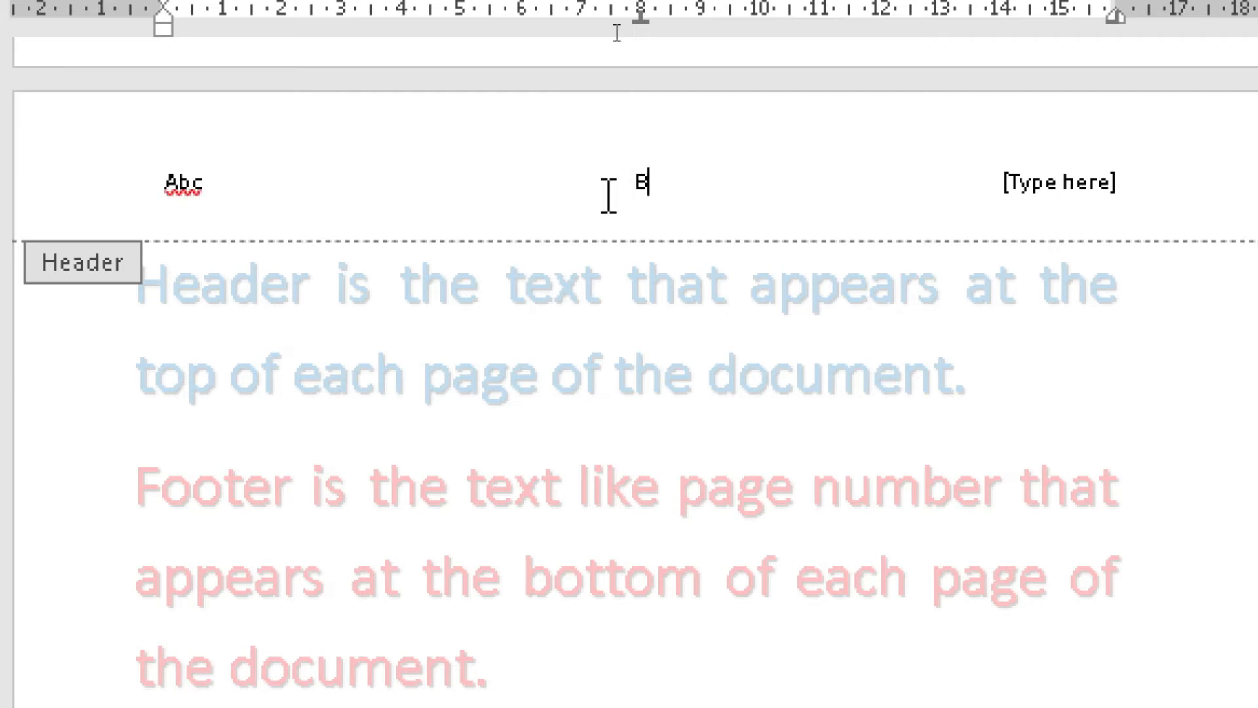
pyautogui.write('CD Publications')
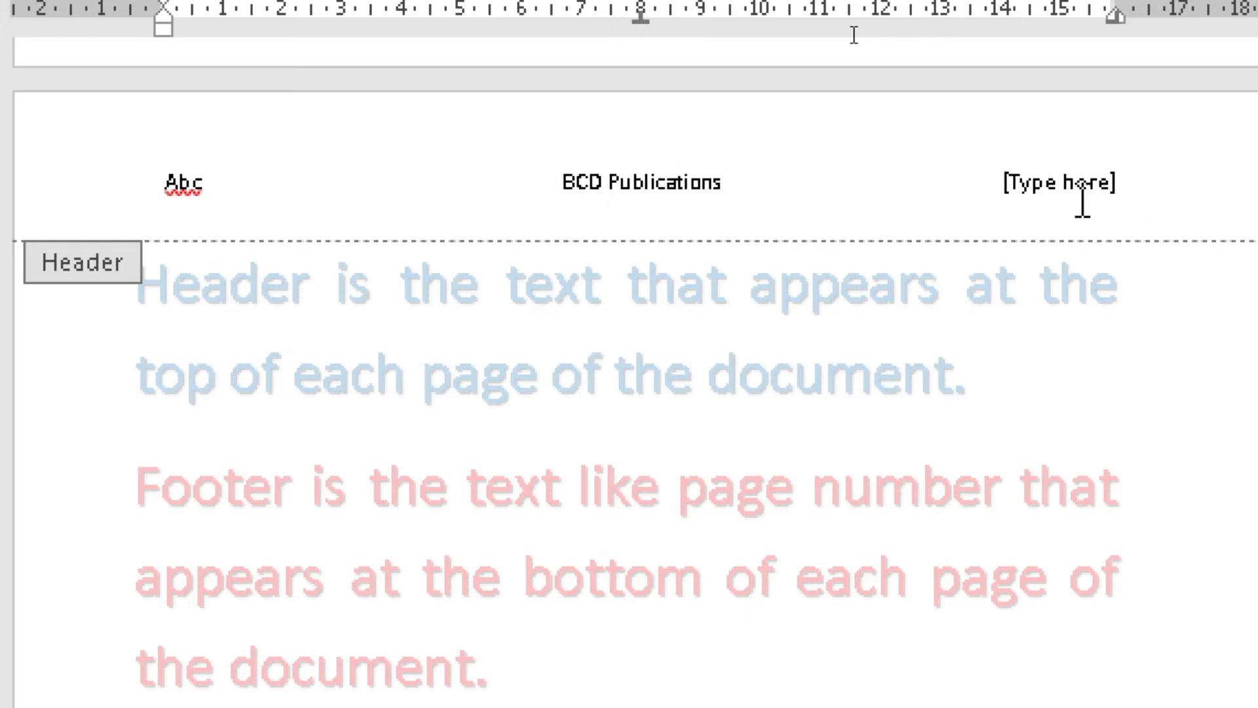
# - Enter "Learning Computers" in the header's third column and close header and footer editing
pyautogui.click(1025, 182)
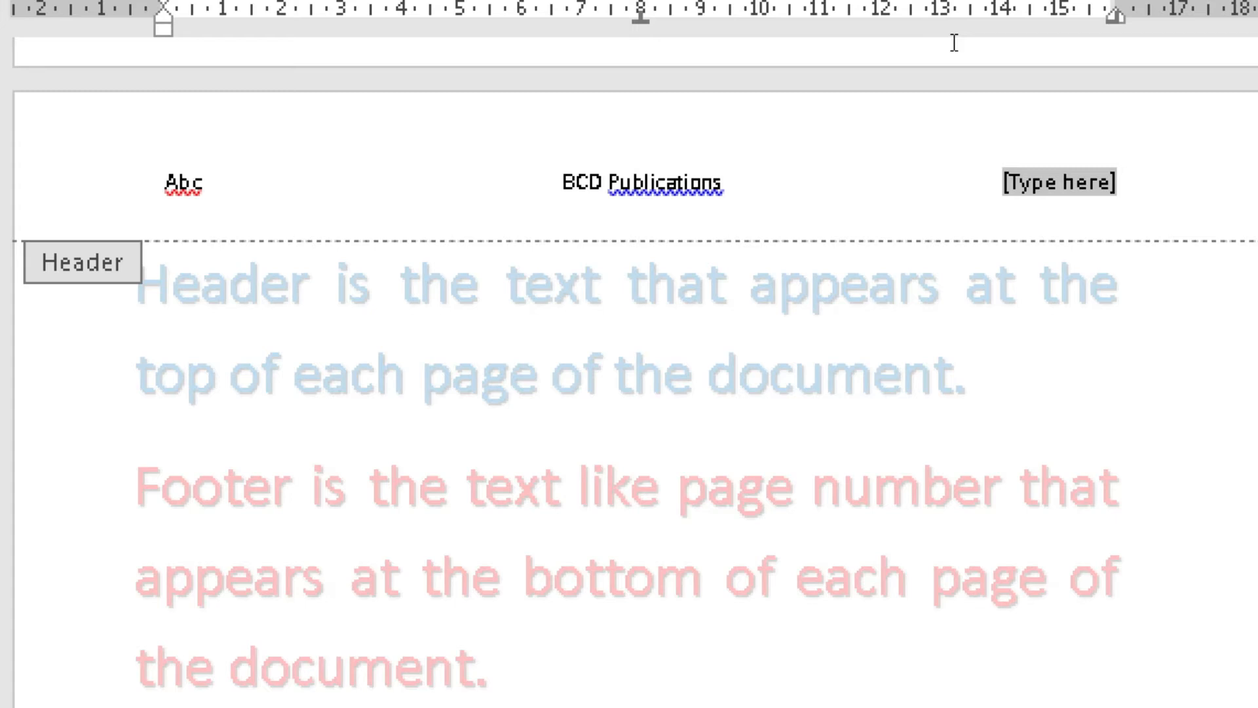
pyautogui.write('Learnng')
pyautogui.press('BackSpace')
pyautogui.press('BackSpace')
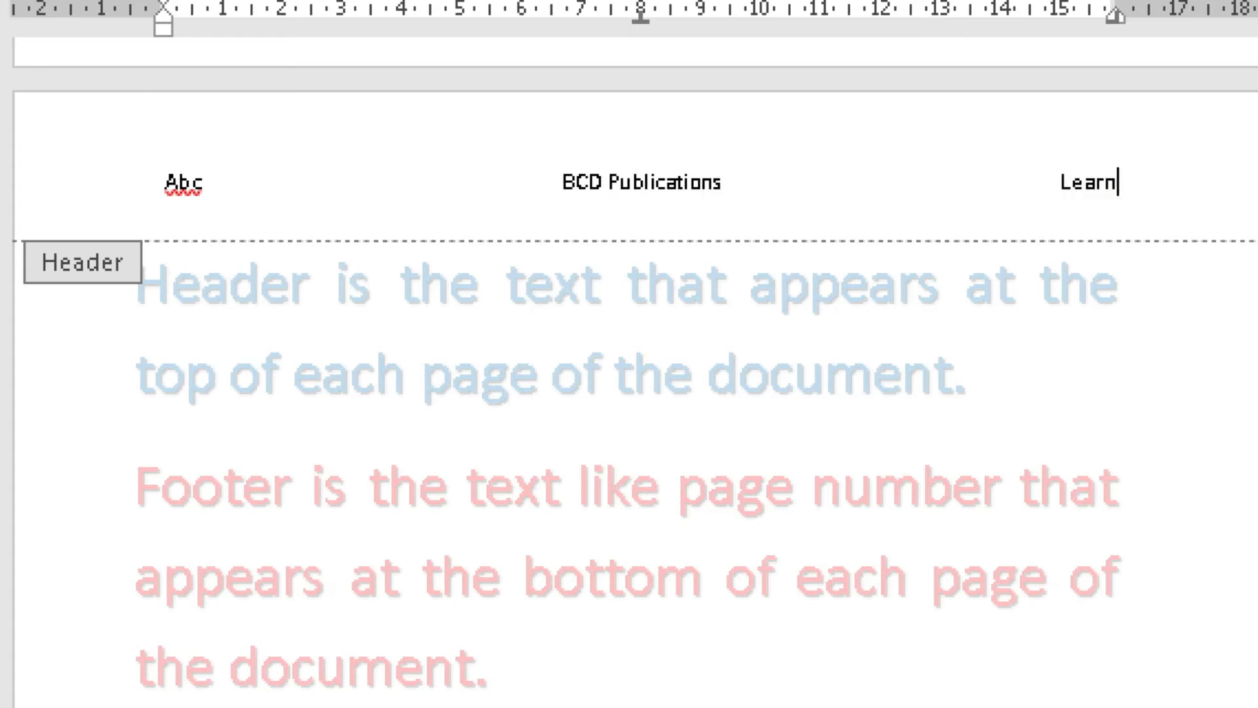
pyautogui.write('ing Computers')
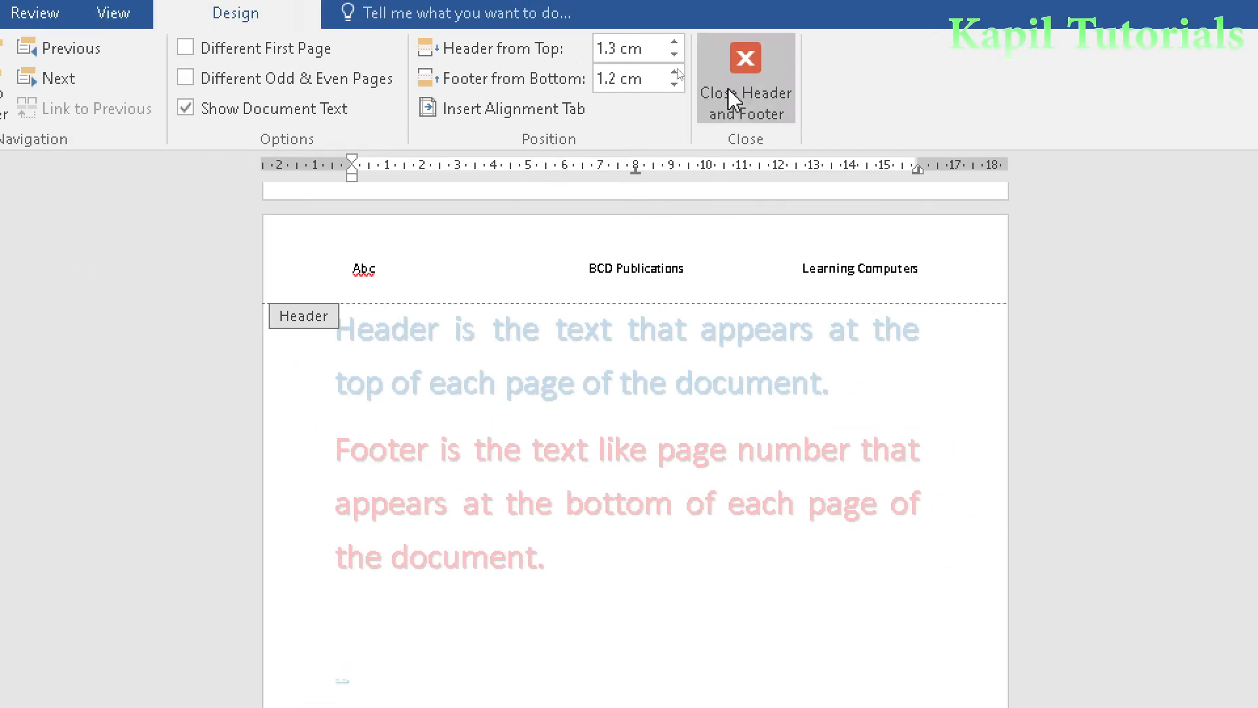
pyautogui.click(733, 102)
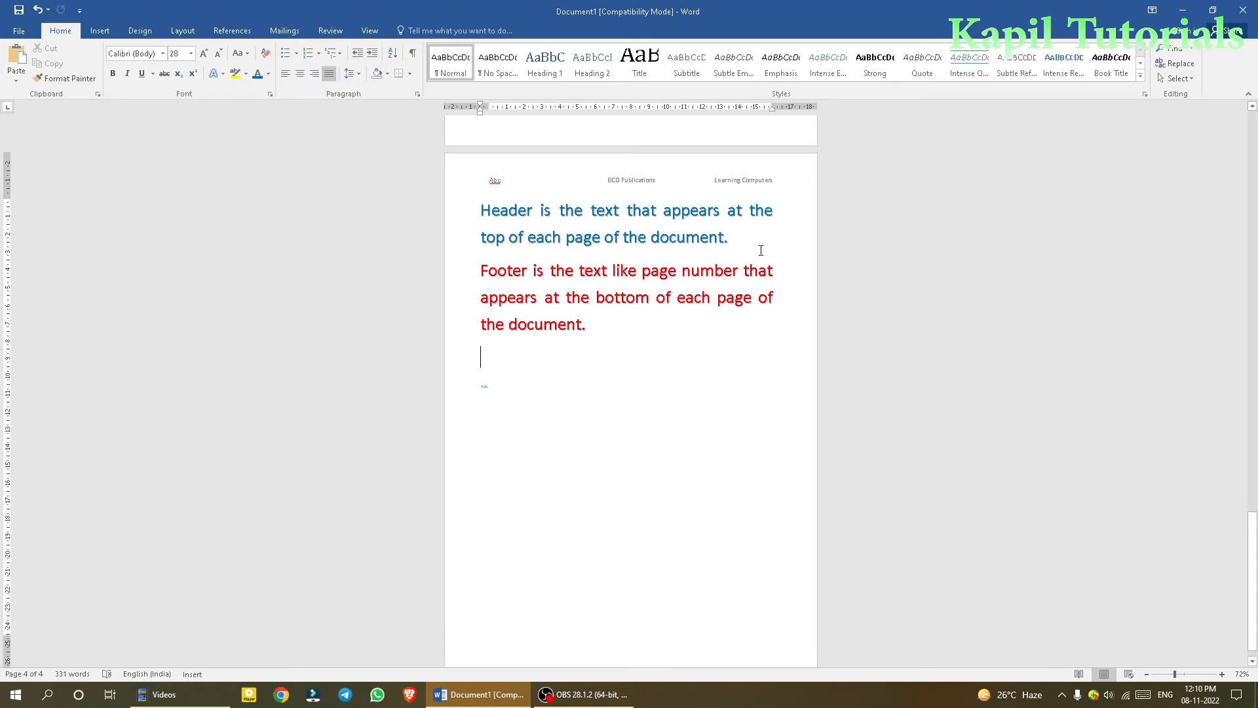
# - Paste more copies of the paragraphs at the document's end and check the three-column header across the pages
pyautogui.hotkey('ctrl', 'v')
pyautogui.hotkey('ctrl', 'v')
pyautogui.hotkey('ctrl', 'v')
pyautogui.scroll(10, 760, 252)
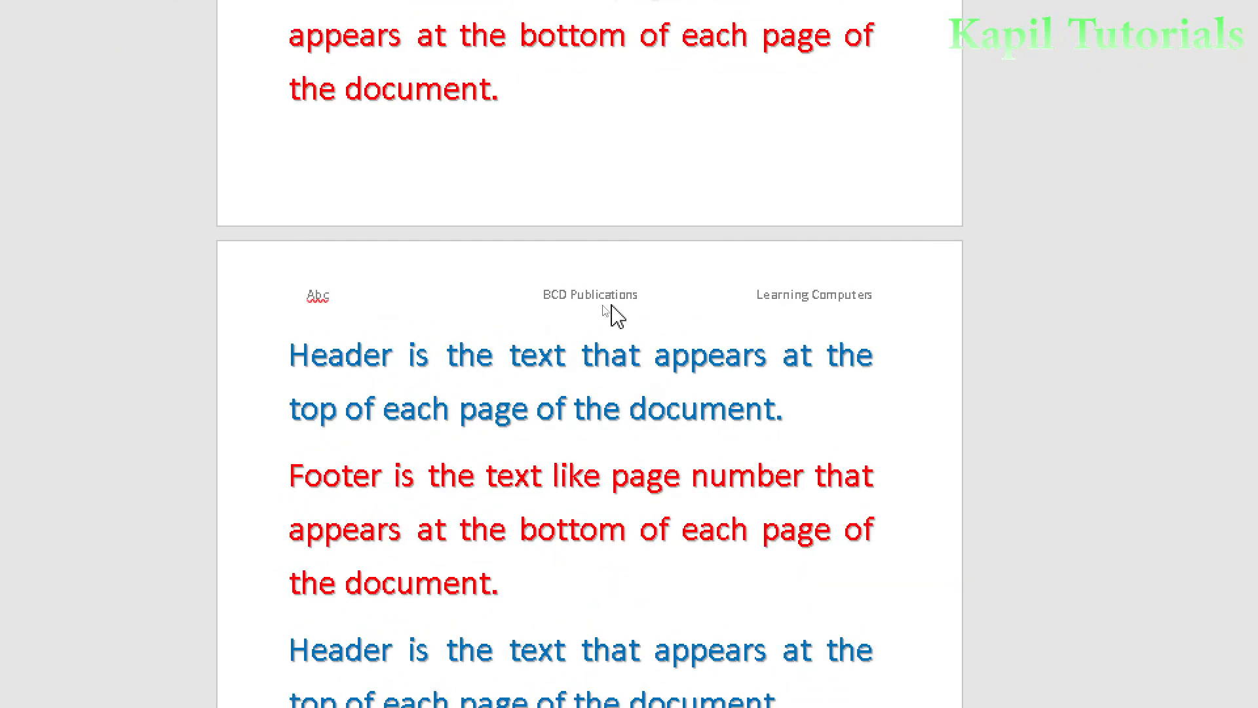
pyautogui.scroll(9, 649, 263)
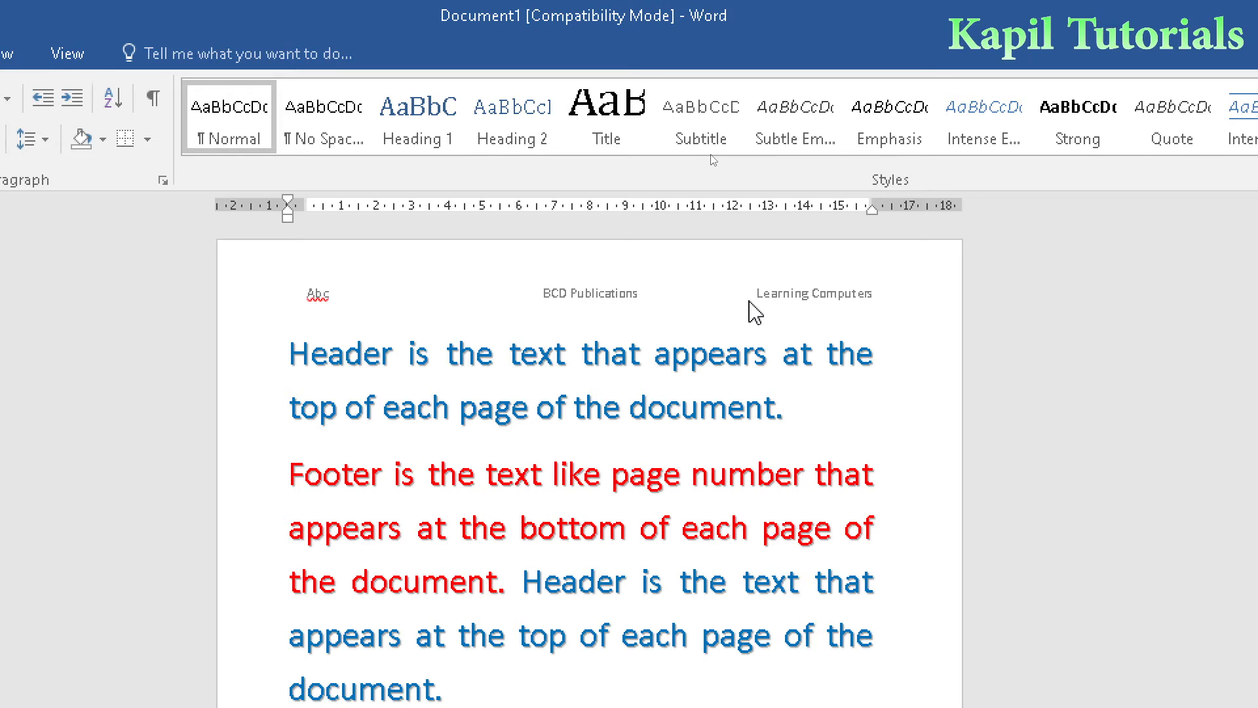
# - Replace the header with the Banded design and set its title to "LEARNING COMPUTERS"
pyautogui.click(102, 31)
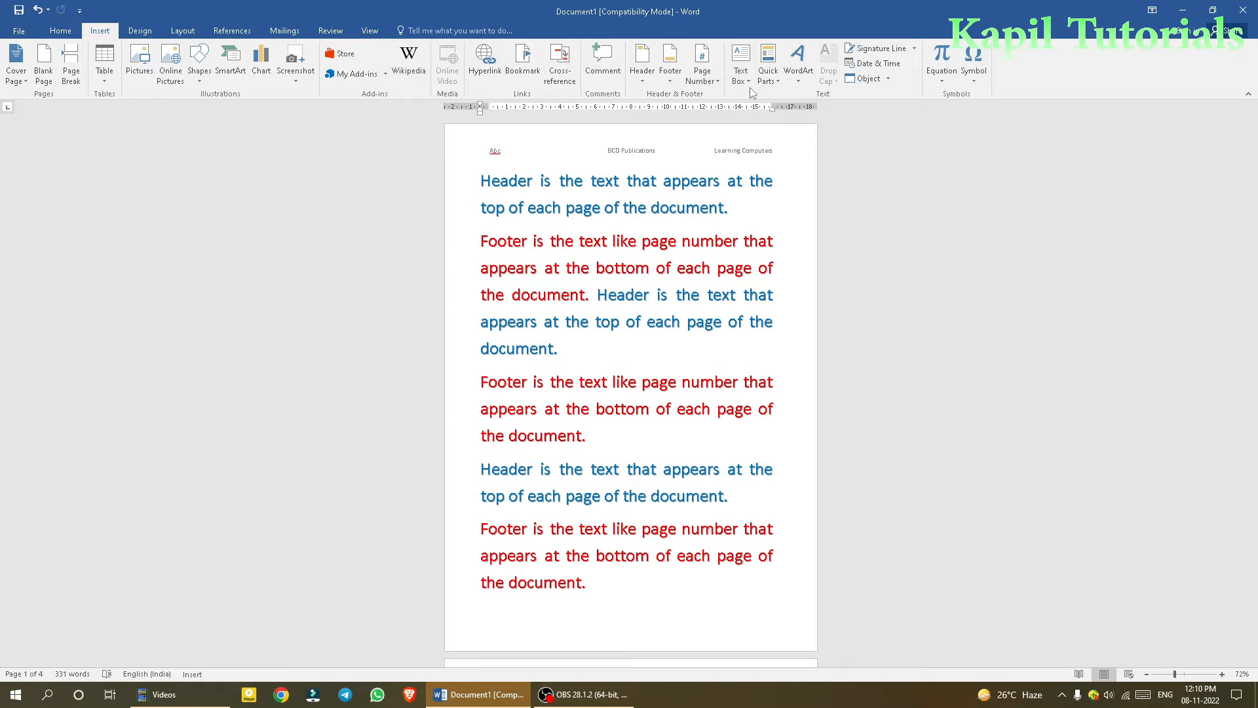
pyautogui.click(642, 78)
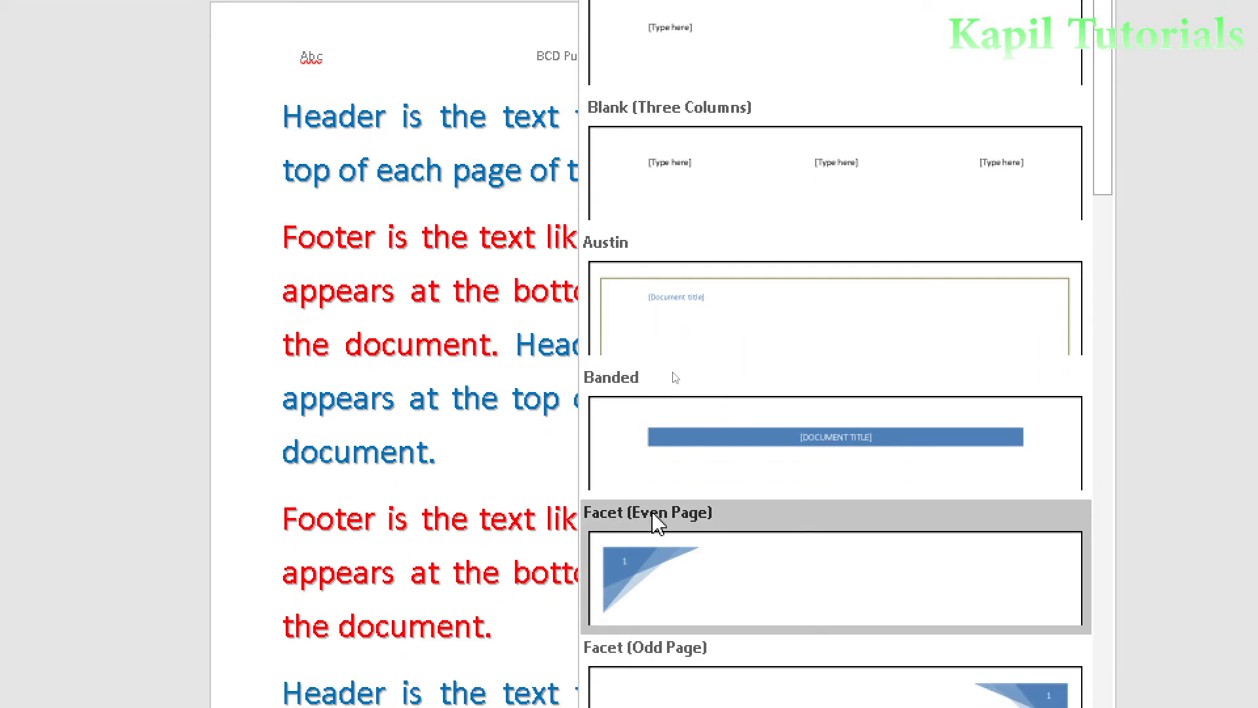
pyautogui.click(829, 457)
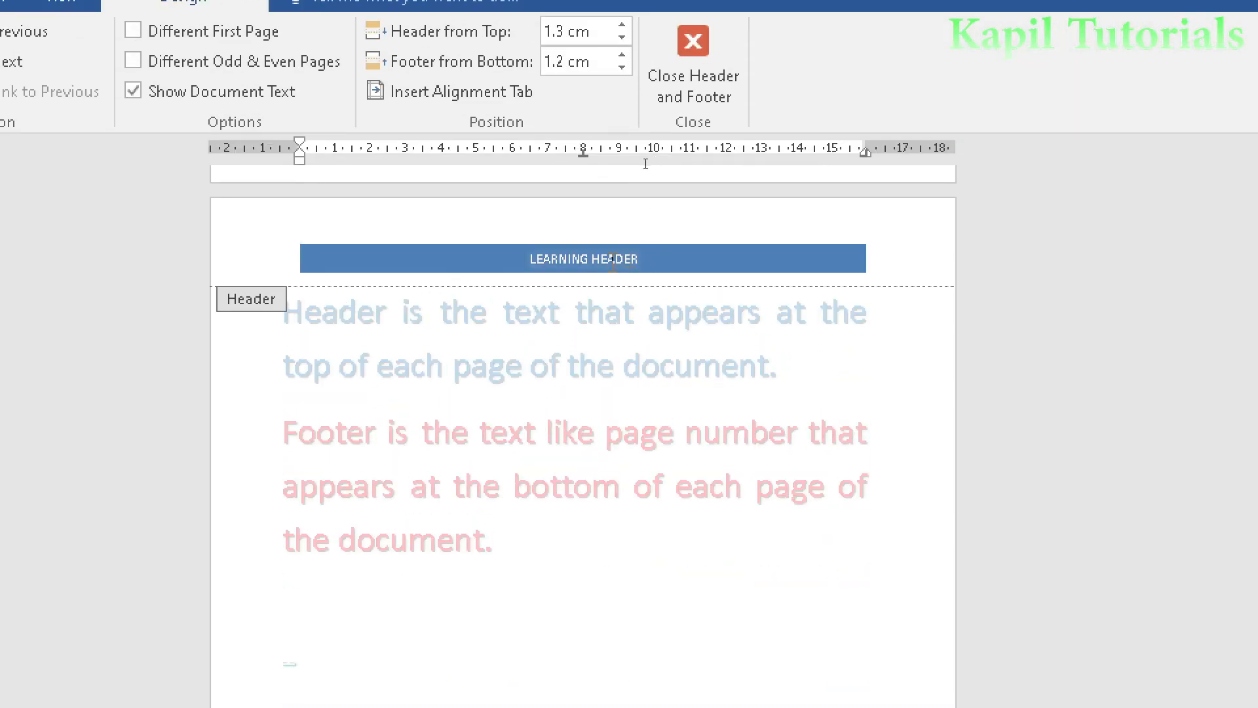
pyautogui.moveTo(652, 259); pyautogui.dragTo(516, 262)
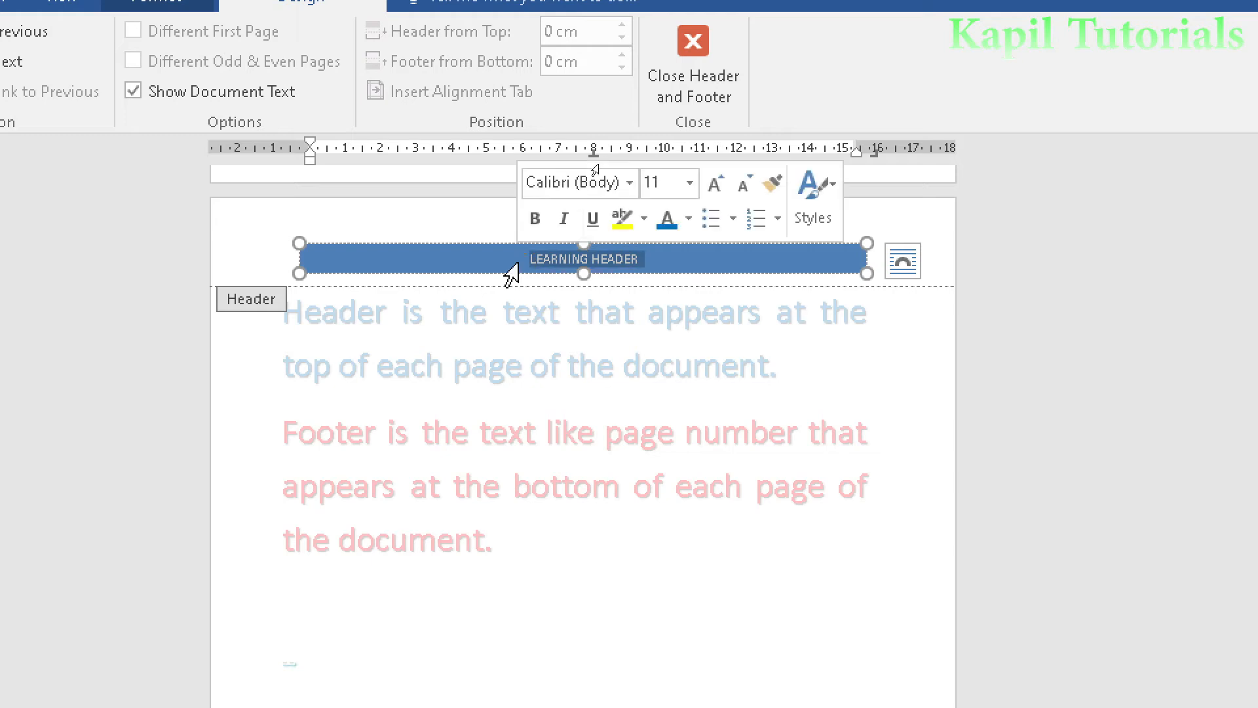
pyautogui.write('LEARNING')
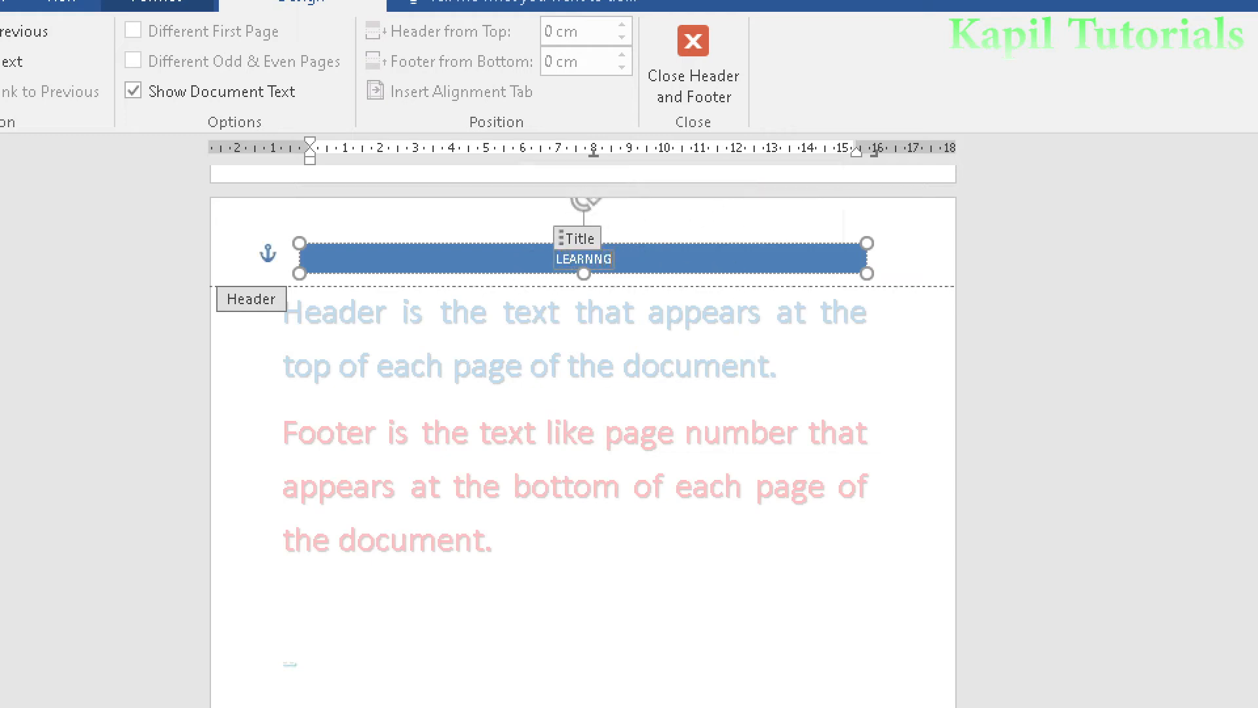
pyautogui.write(' COMPUTE')
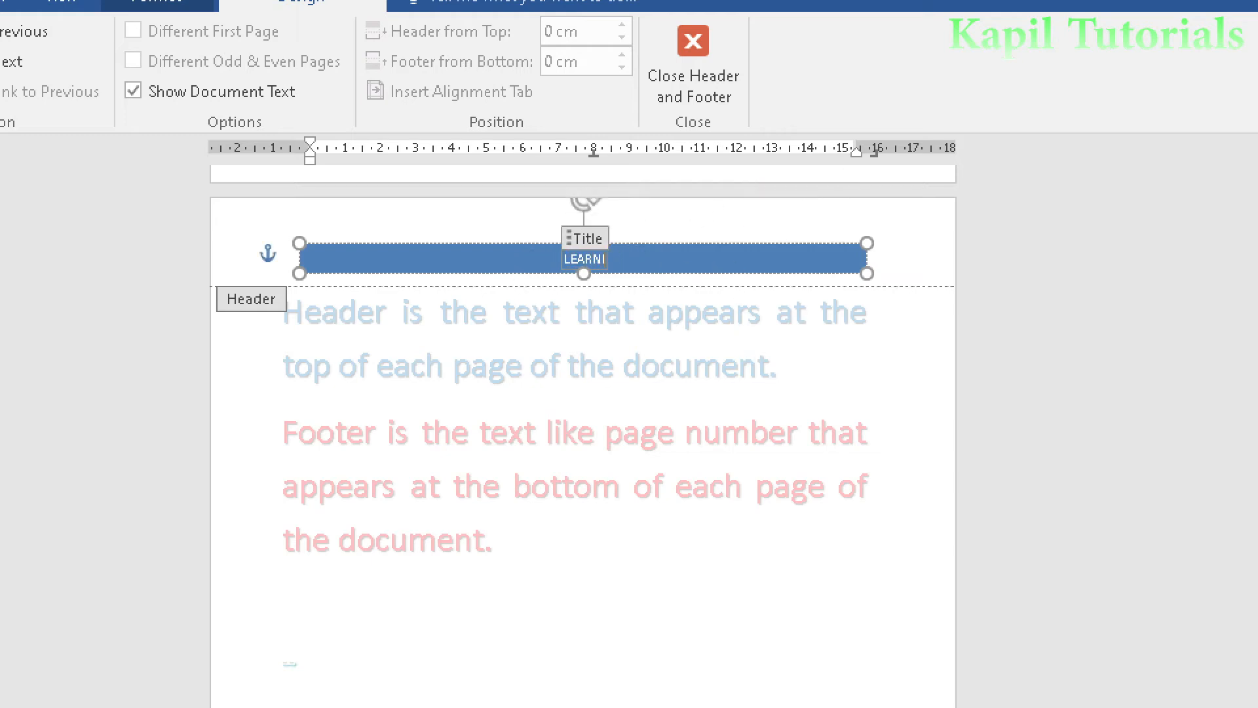
pyautogui.write('RS')
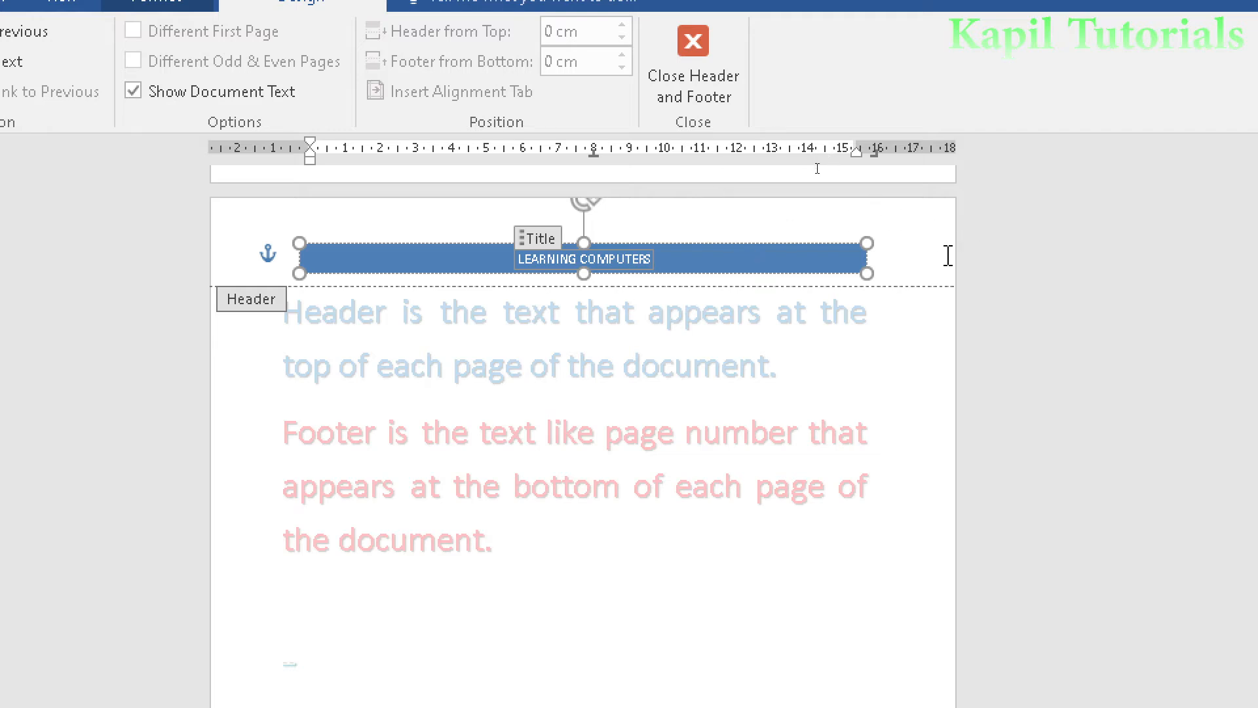
# - Enlarge the header's blue title band by stretching it beyond the text margin, and show its layout options
pyautogui.click(1035, 275)
pyautogui.click(750, 264)
pyautogui.moveTo(870, 242); pyautogui.dragTo(909, 238)
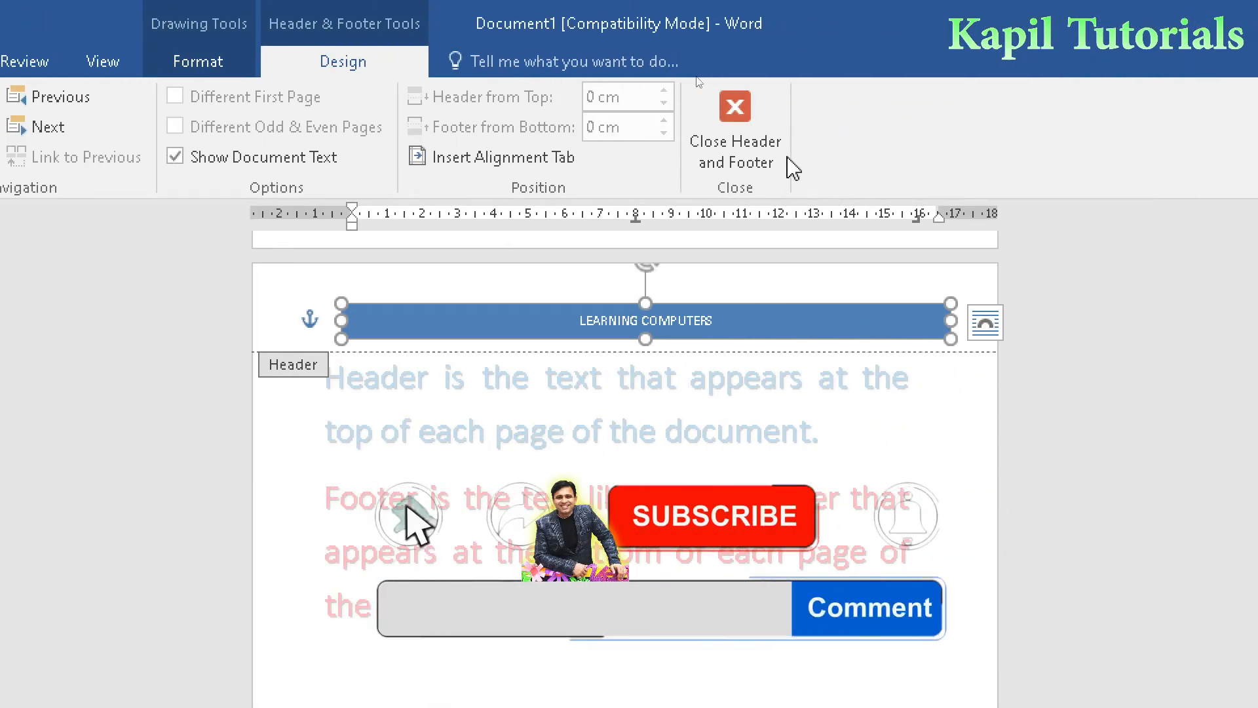
pyautogui.hotkey('ctrl', '4')
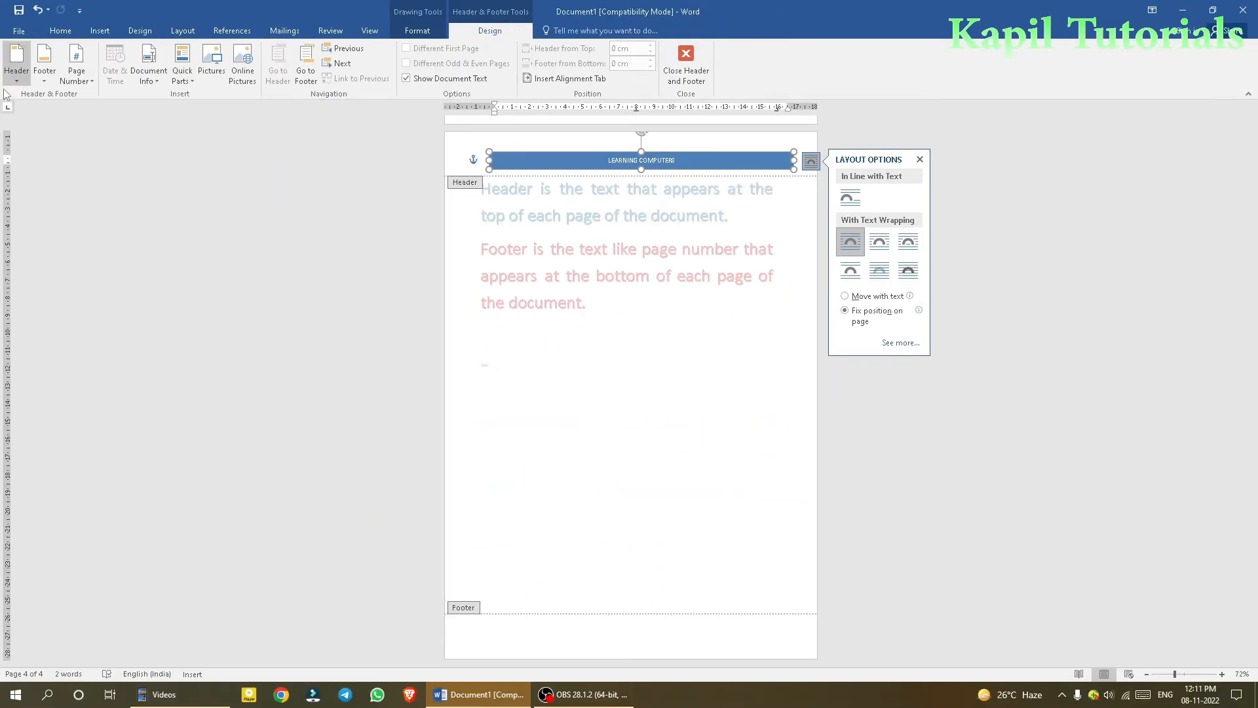
# - Replace the header with the Facet (Even Page) design and check it on the preceding pages
pyautogui.click(17, 66)
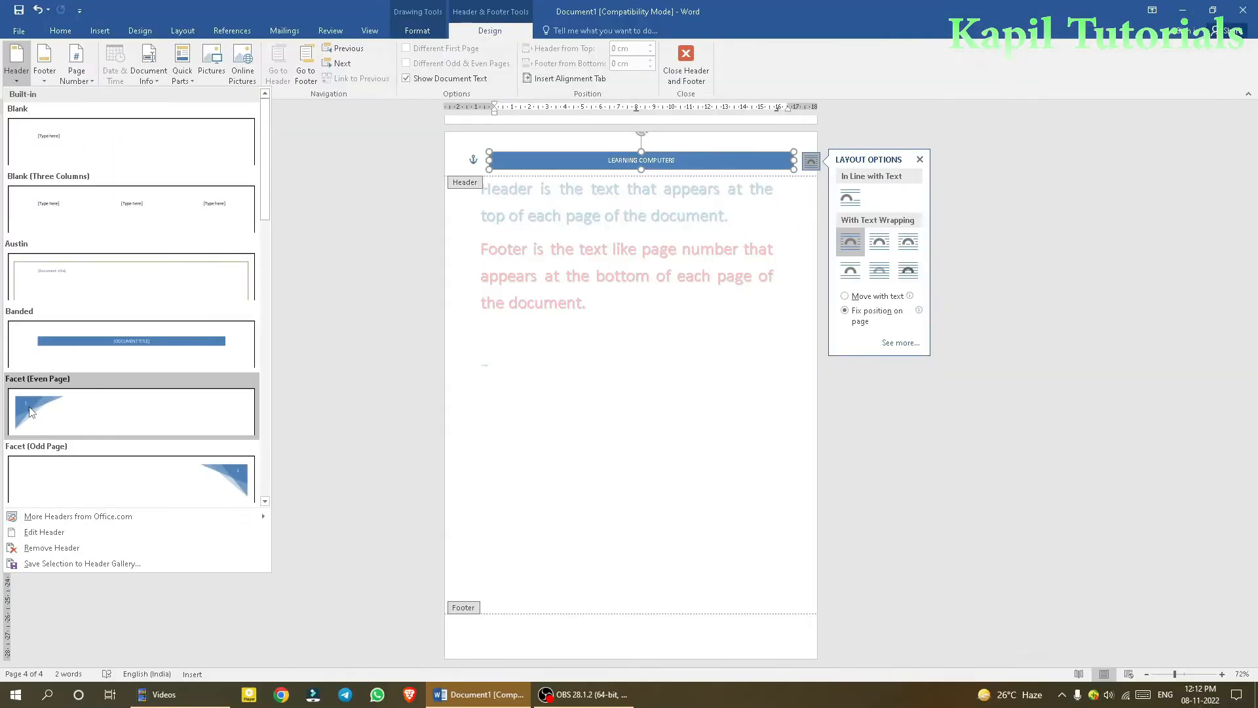
pyautogui.click(26, 413)
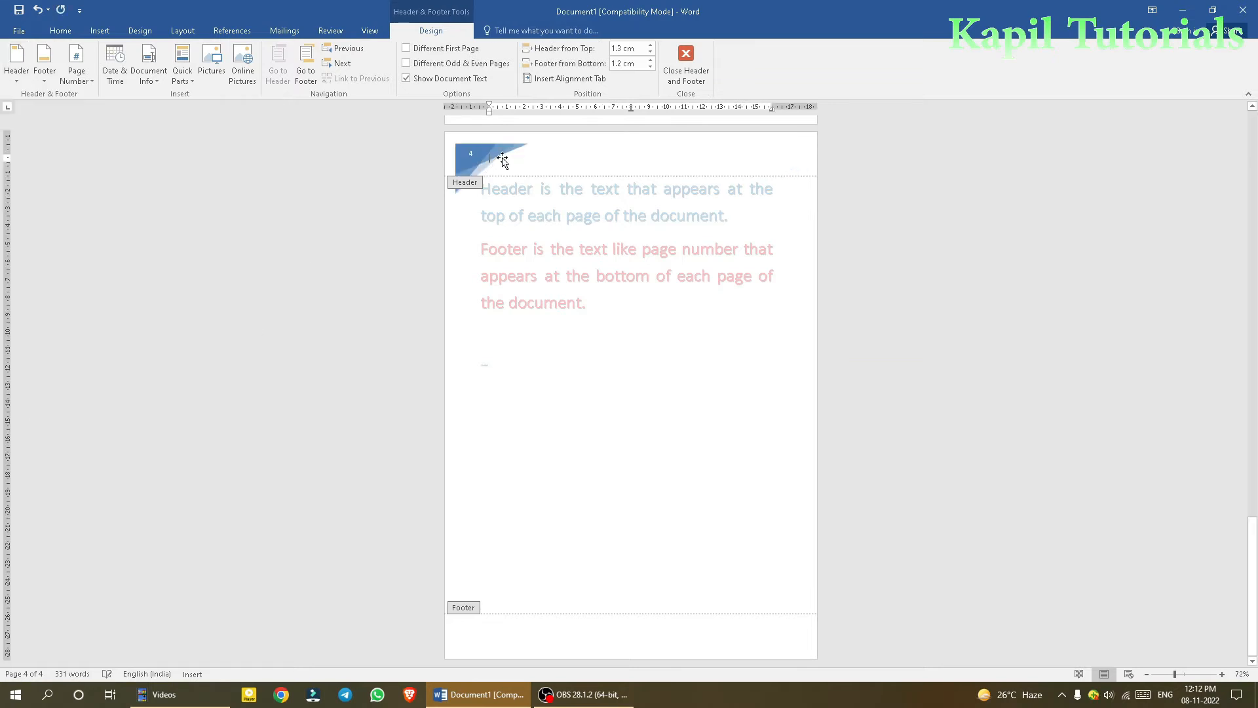
pyautogui.scroll(10, 1043, 309)
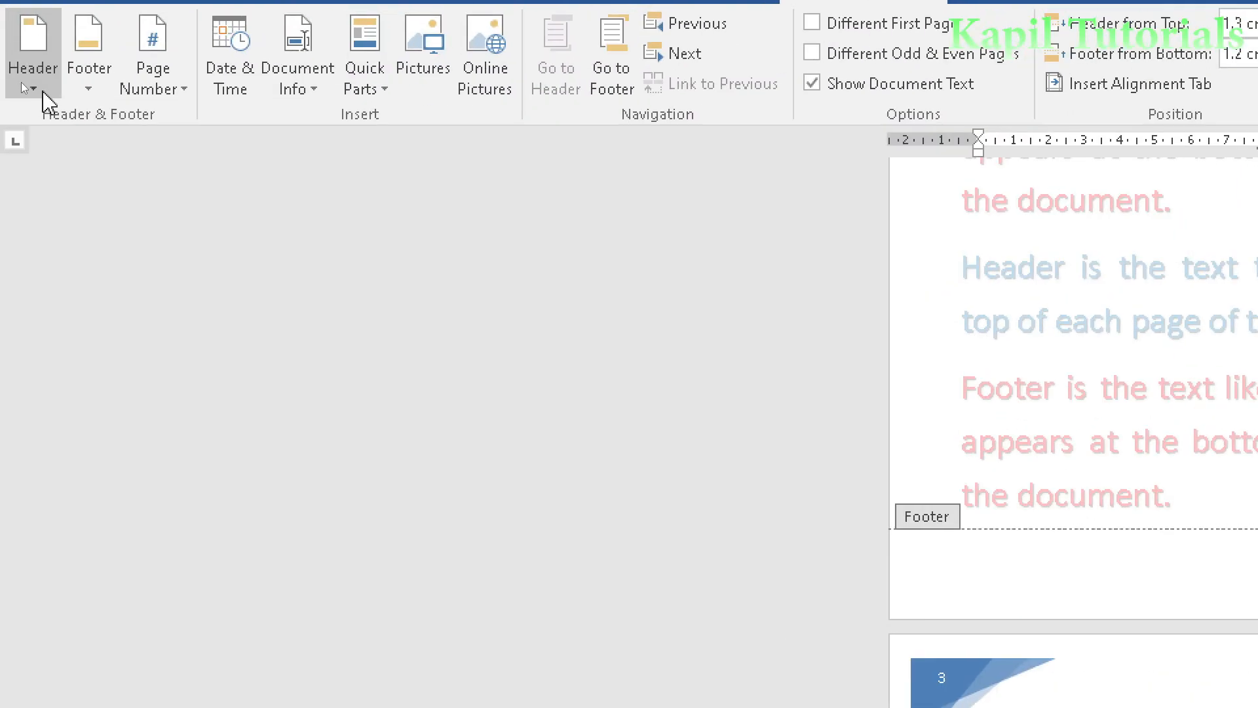
# - Edit the header on page 1 and resize the Facet corner graphic, making it slightly narrower and taller
pyautogui.click(19, 77)
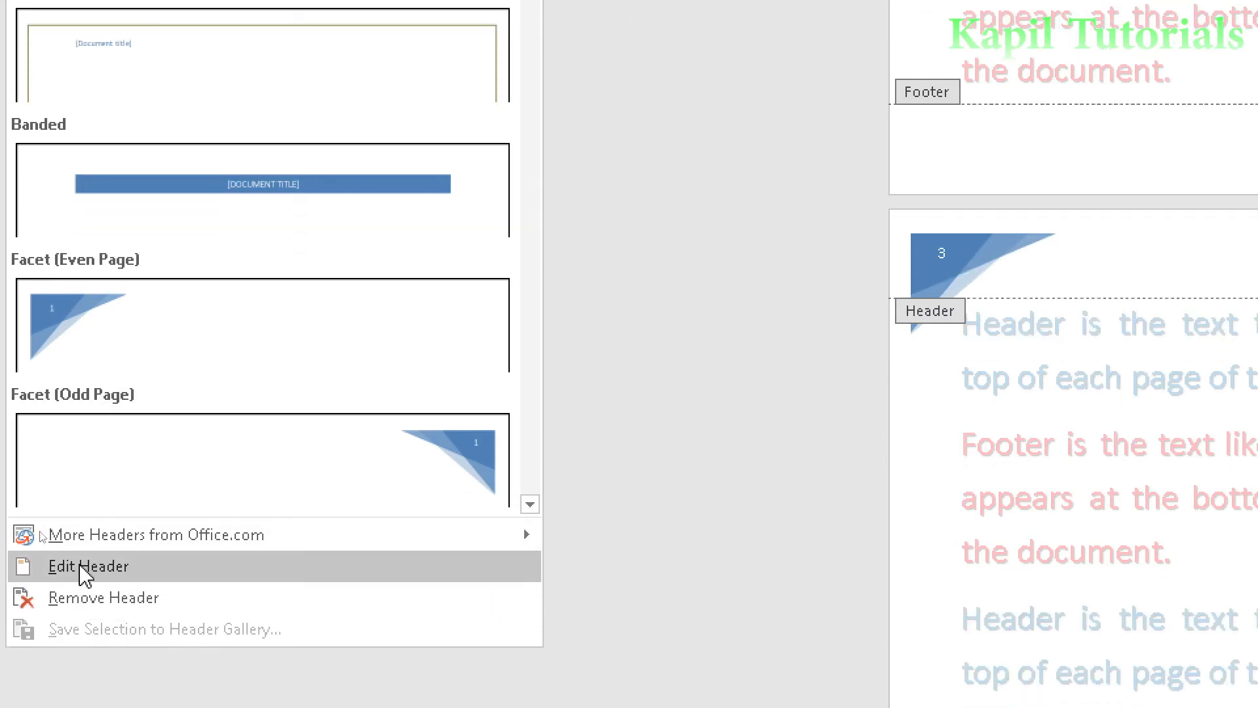
pyautogui.click(85, 567)
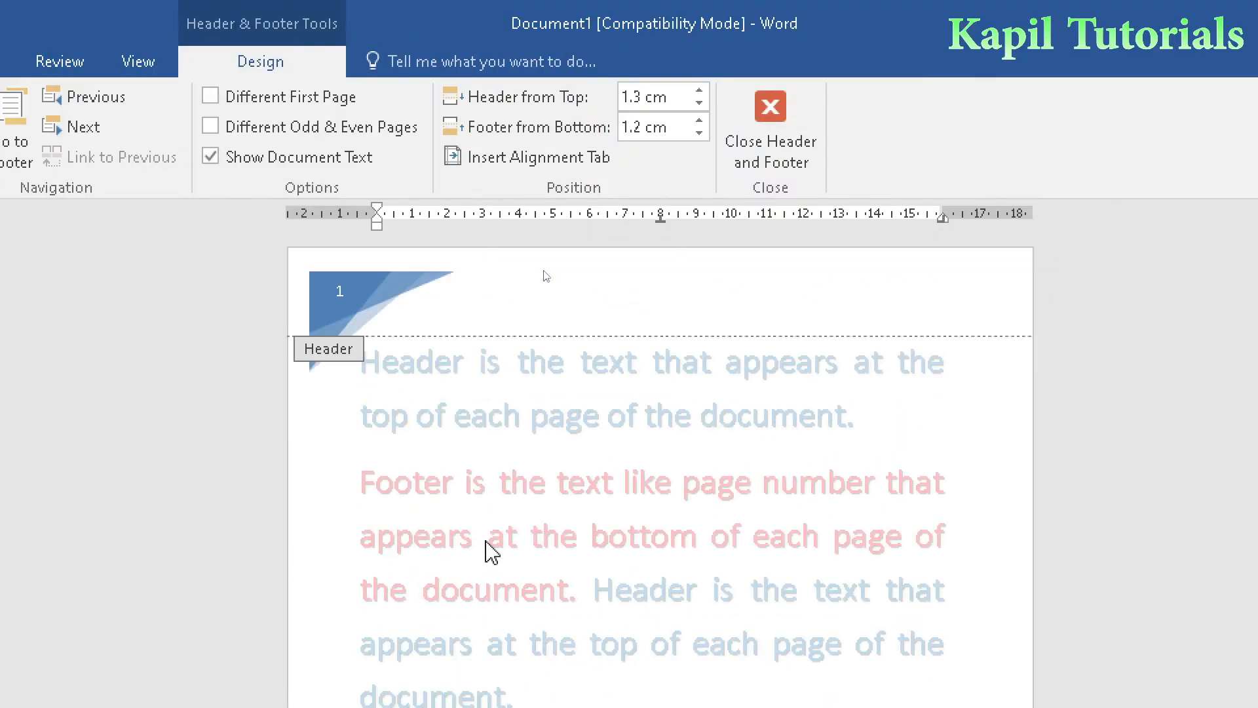
pyautogui.click(412, 312)
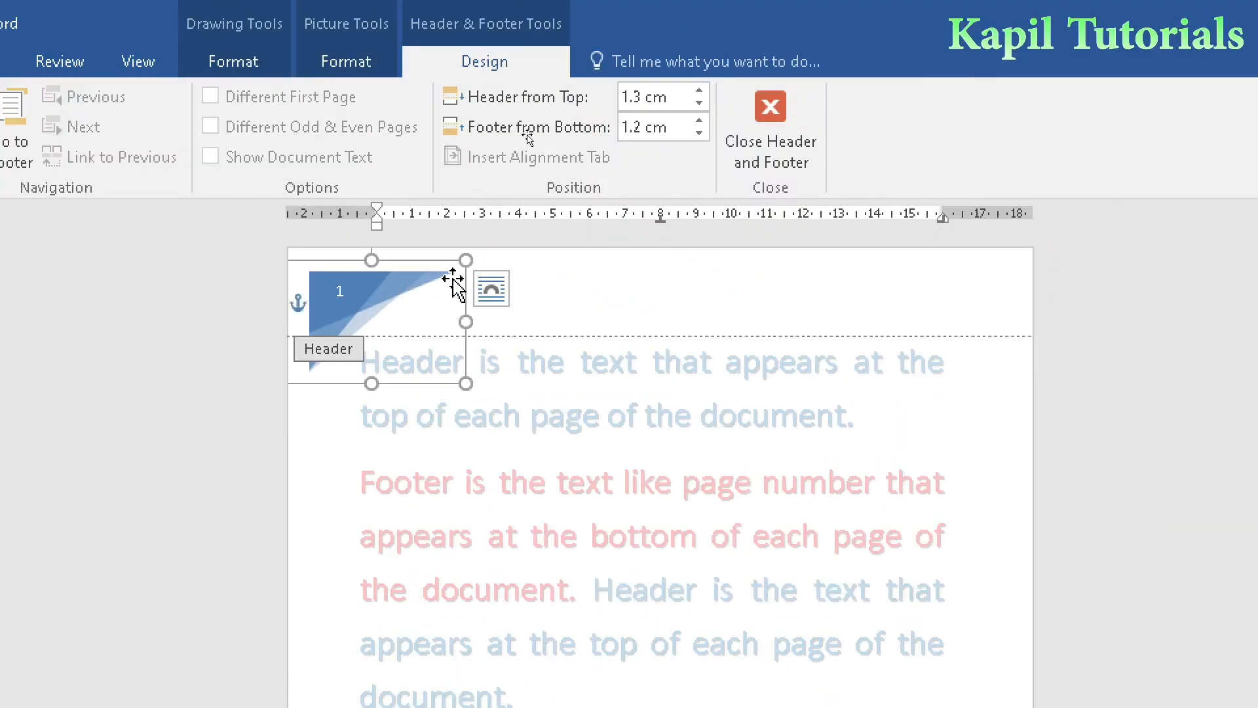
pyautogui.moveTo(465, 259); pyautogui.dragTo(439, 261)
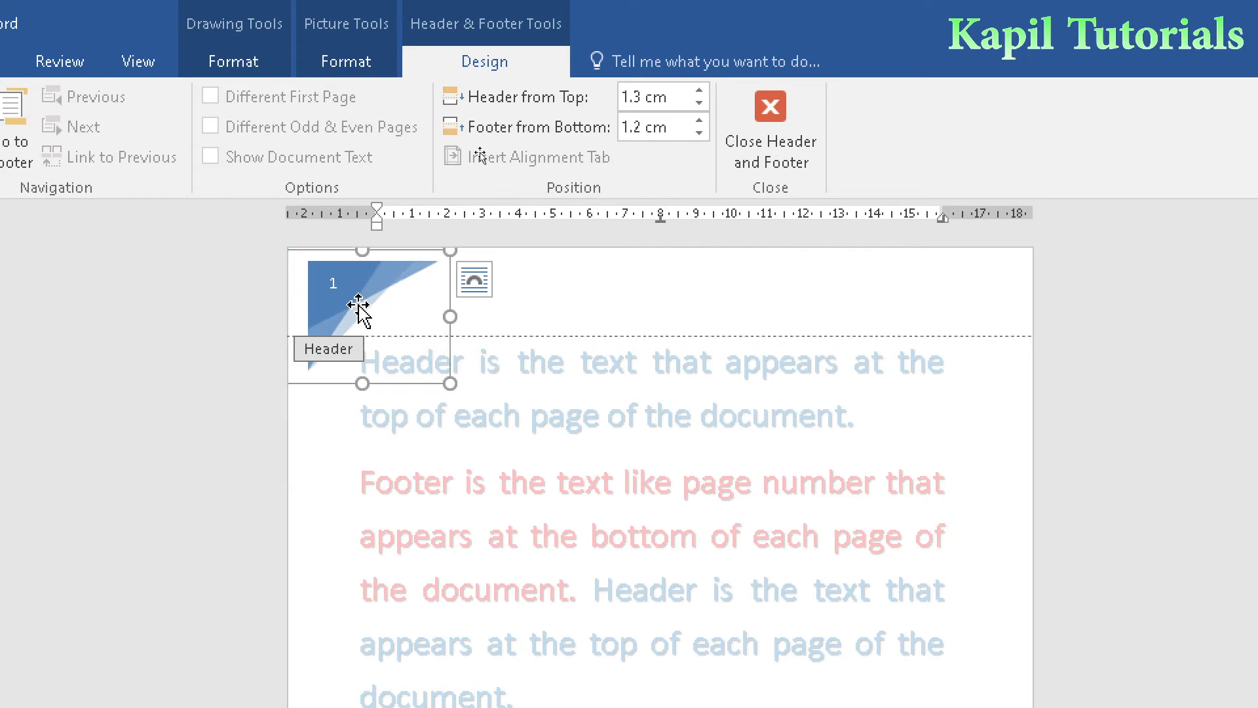
# - Delete the Facet graphic from the header, undo the deletion and show the graphic's layout options
pyautogui.press('Delete')
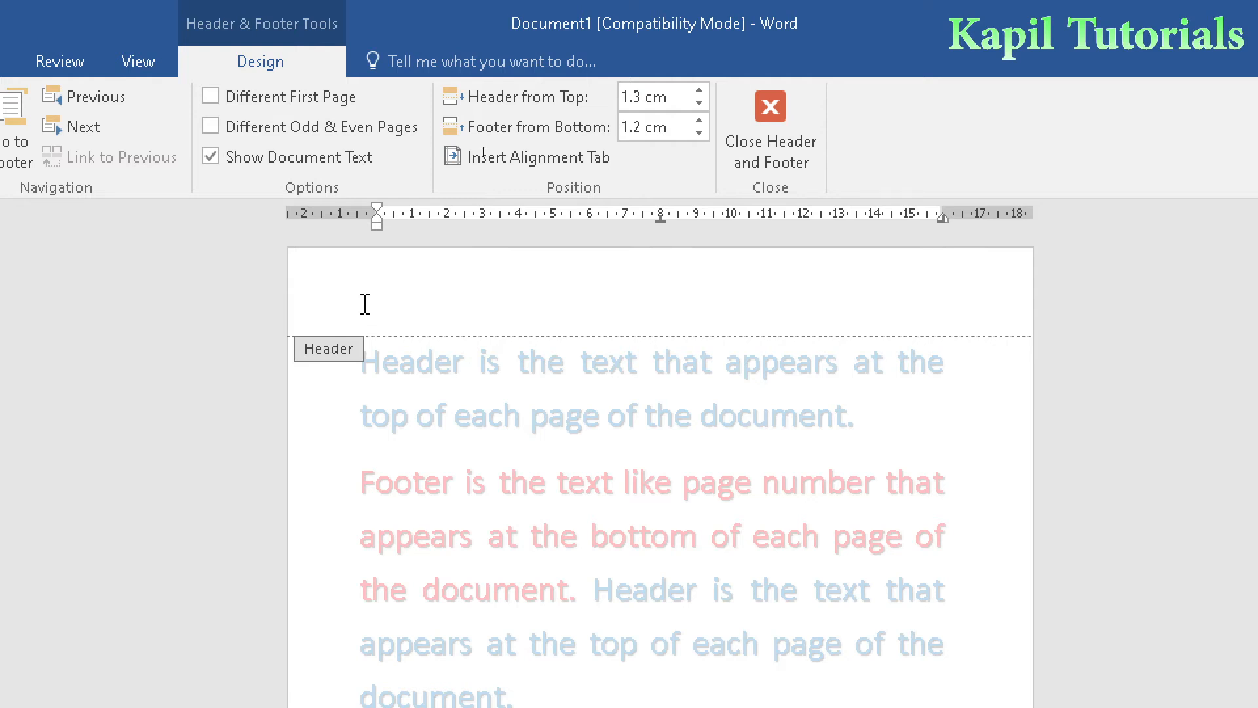
pyautogui.hotkey('ctrl', 'z')
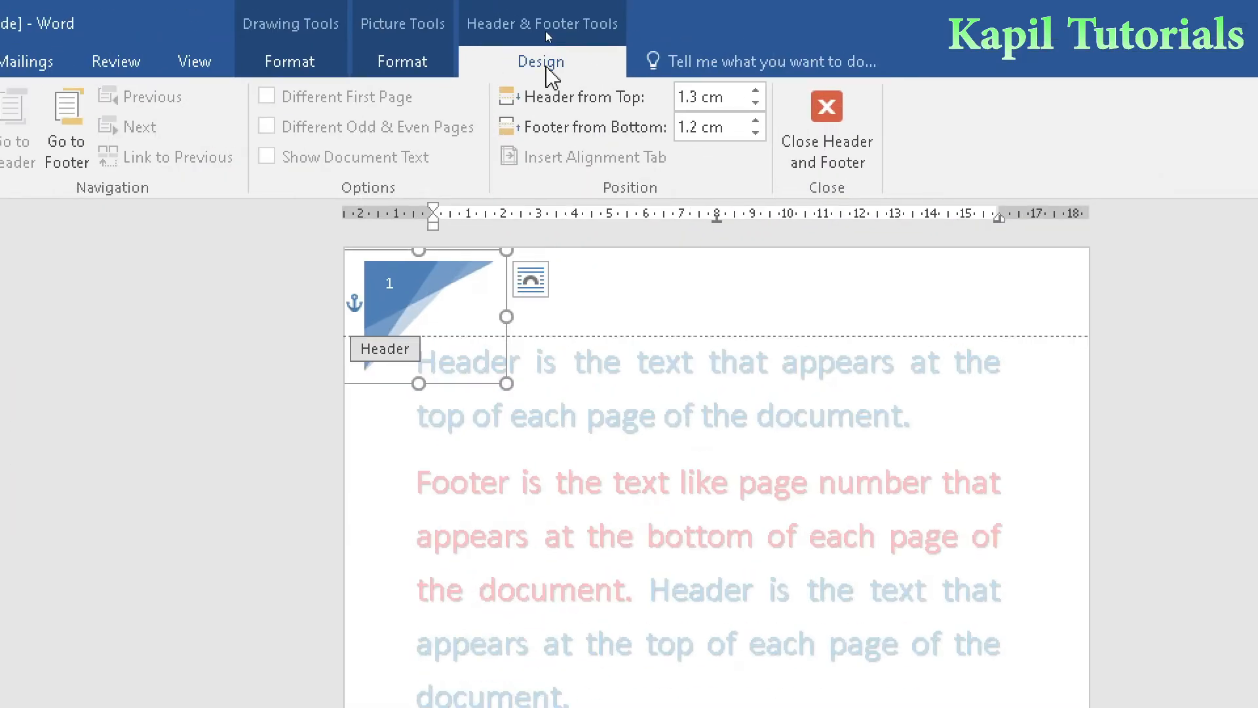
pyautogui.click(538, 140)
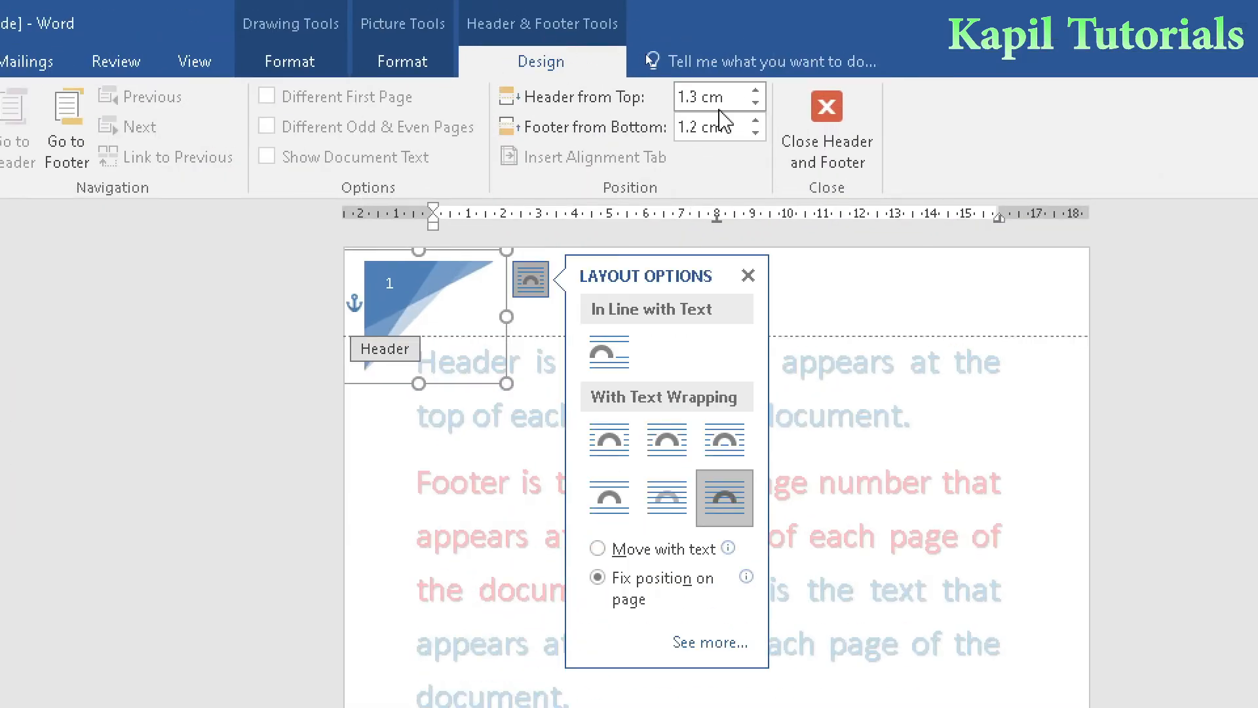
# - Set the header's distance from the top of the page to 1.4 cm
pyautogui.click(756, 92)
pyautogui.click(755, 92)
pyautogui.click(755, 92)
pyautogui.click(755, 92)
pyautogui.click(755, 104)
pyautogui.click(754, 104)
pyautogui.click(754, 103)
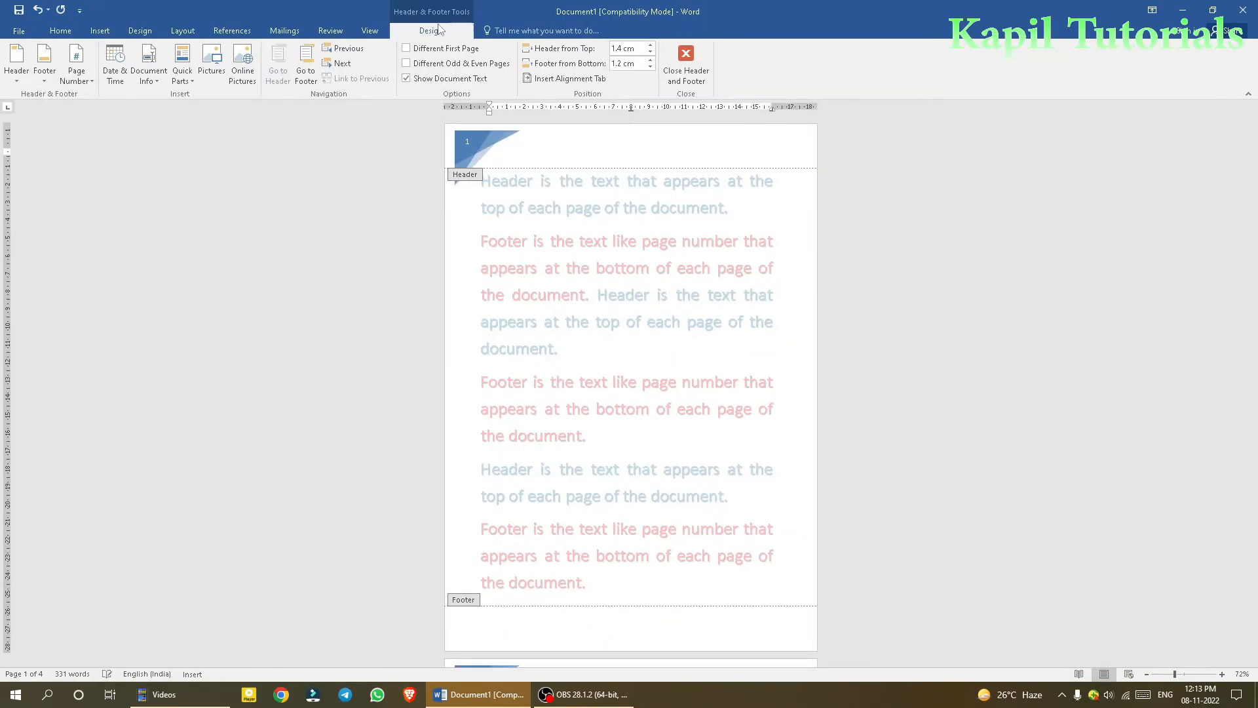
# - Insert a footer with the Austin design and check its page numbers and border across the pages
pyautogui.click(60, 31)
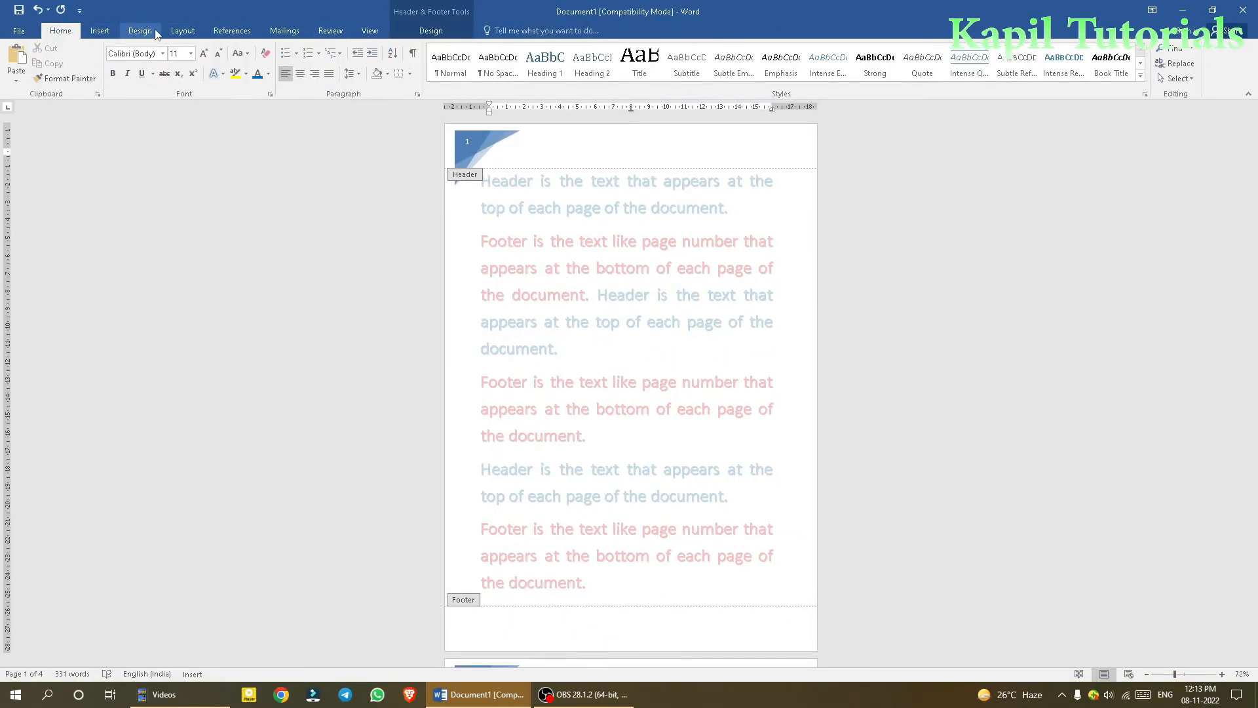
pyautogui.click(100, 31)
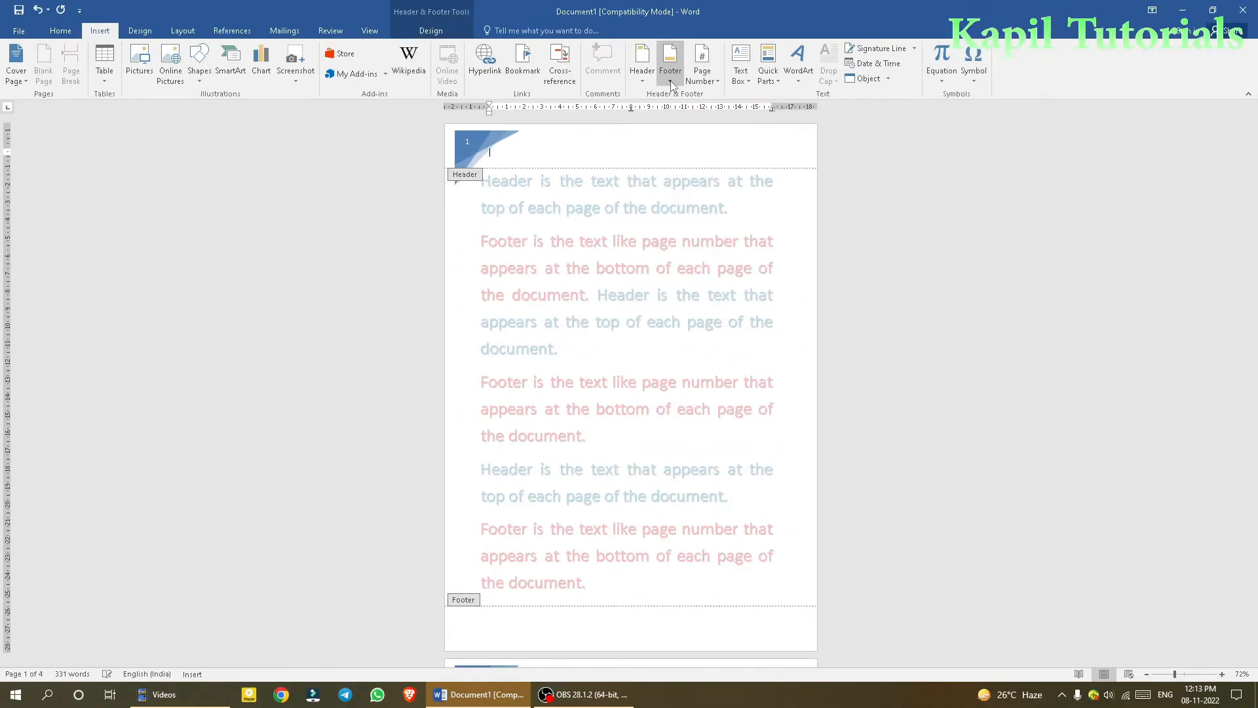
pyautogui.click(671, 83)
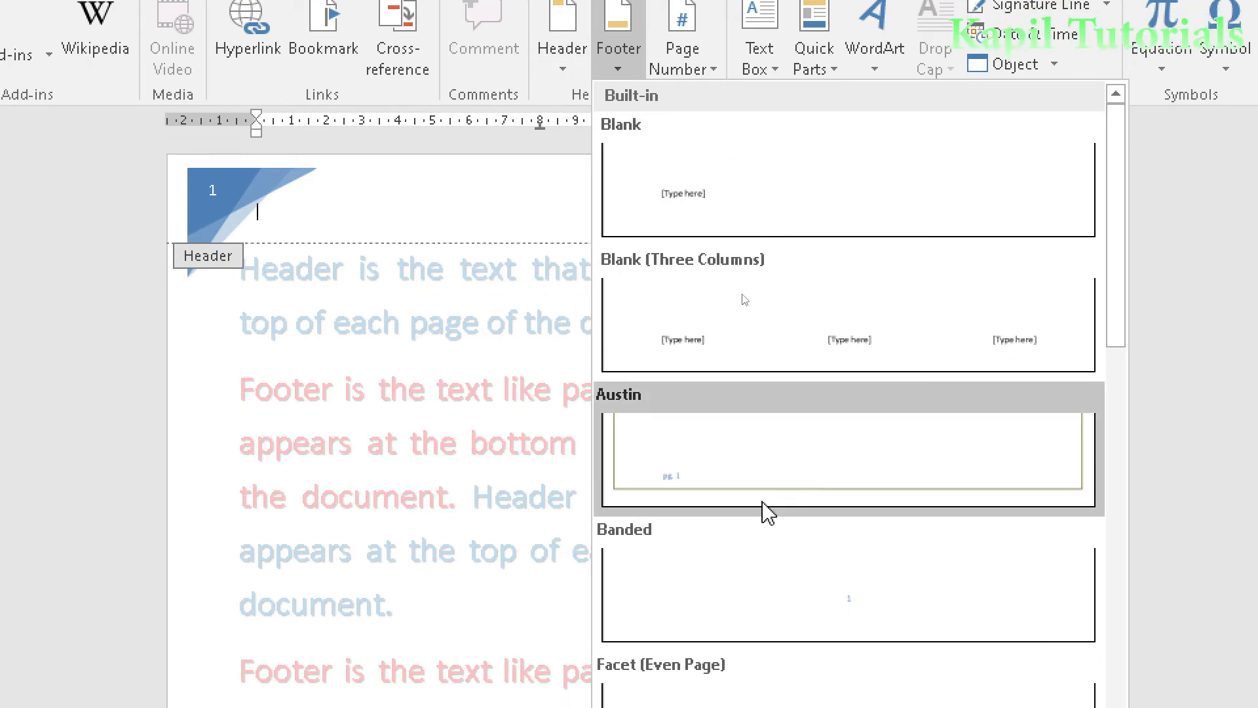
pyautogui.click(725, 466)
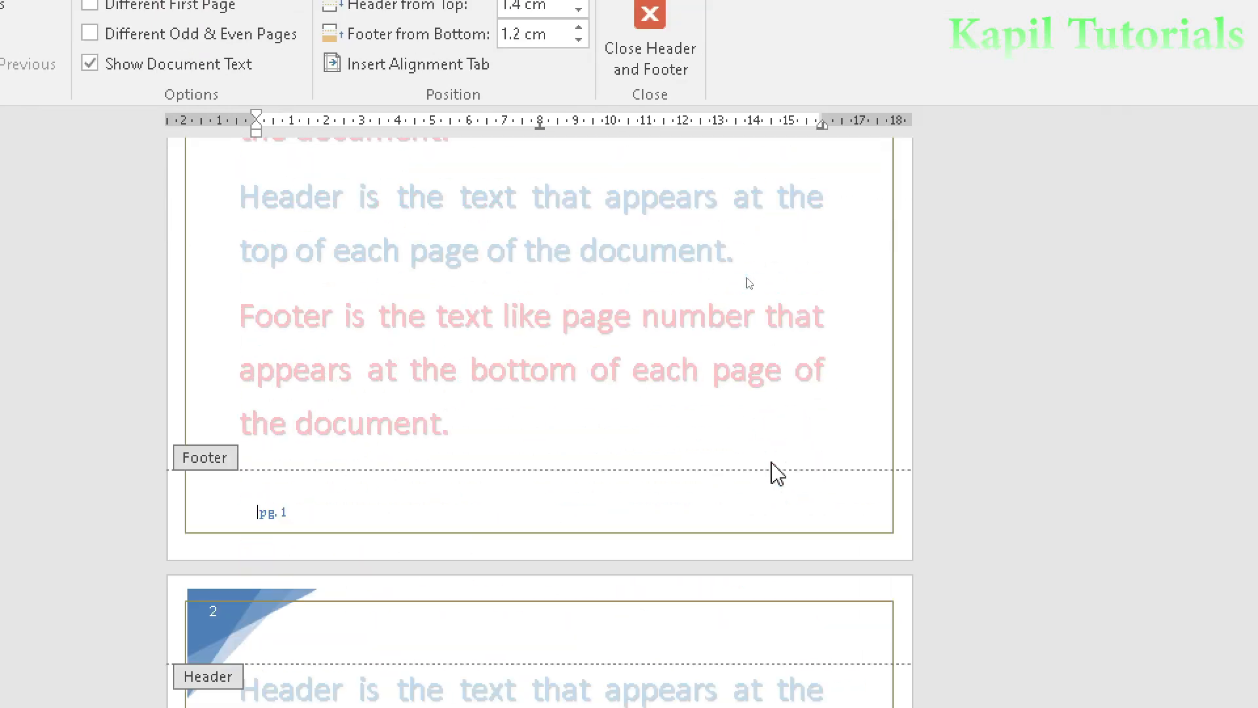
pyautogui.scroll(-15, 292, 506)
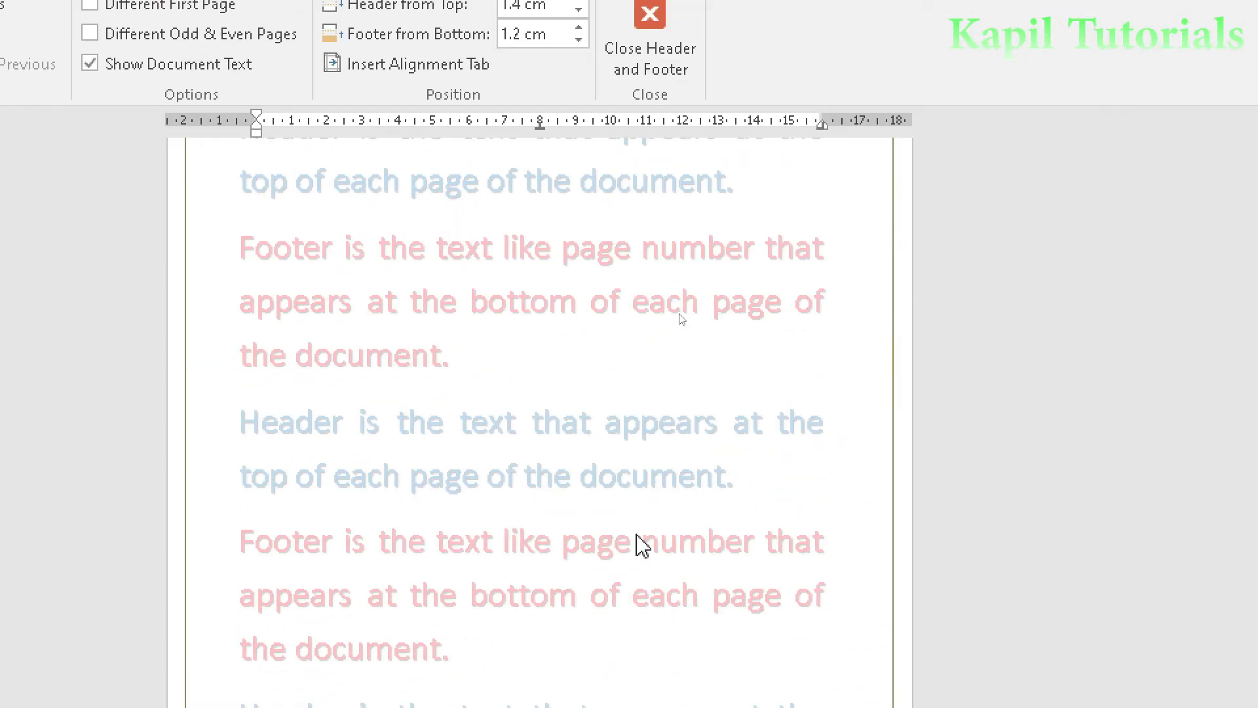
pyautogui.scroll(-15, 348, 509)
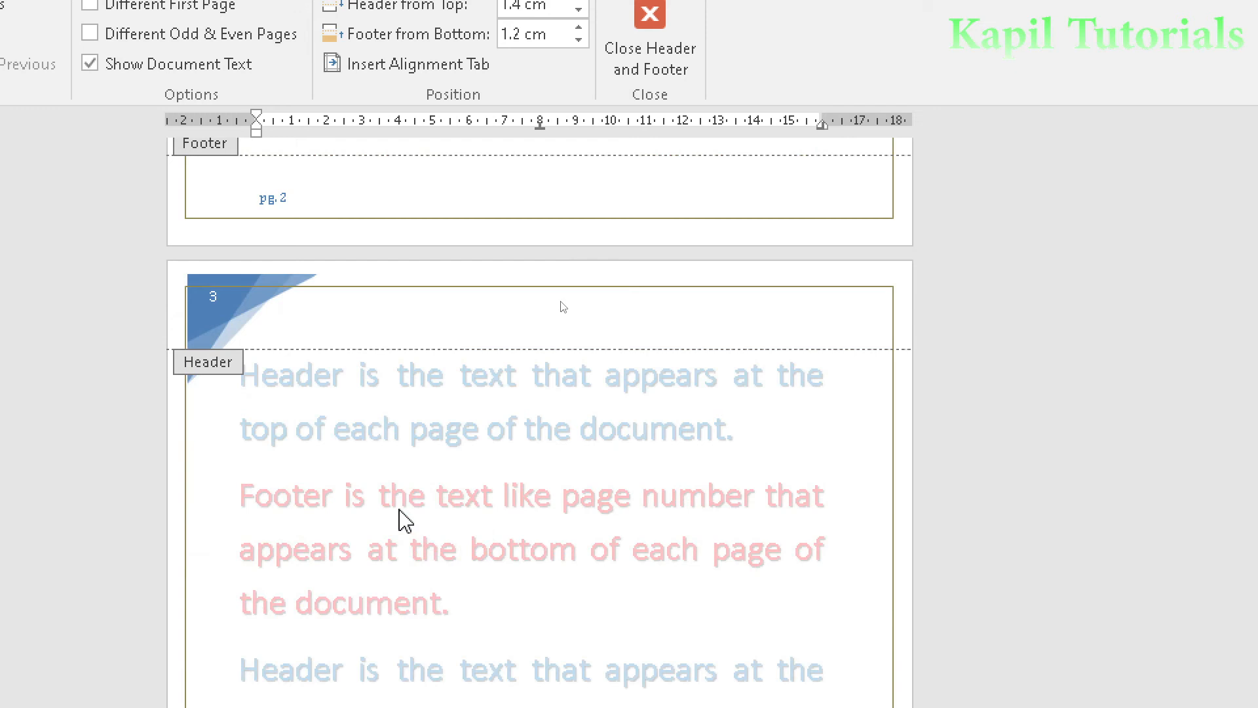
pyautogui.scroll(20, 485, 458)
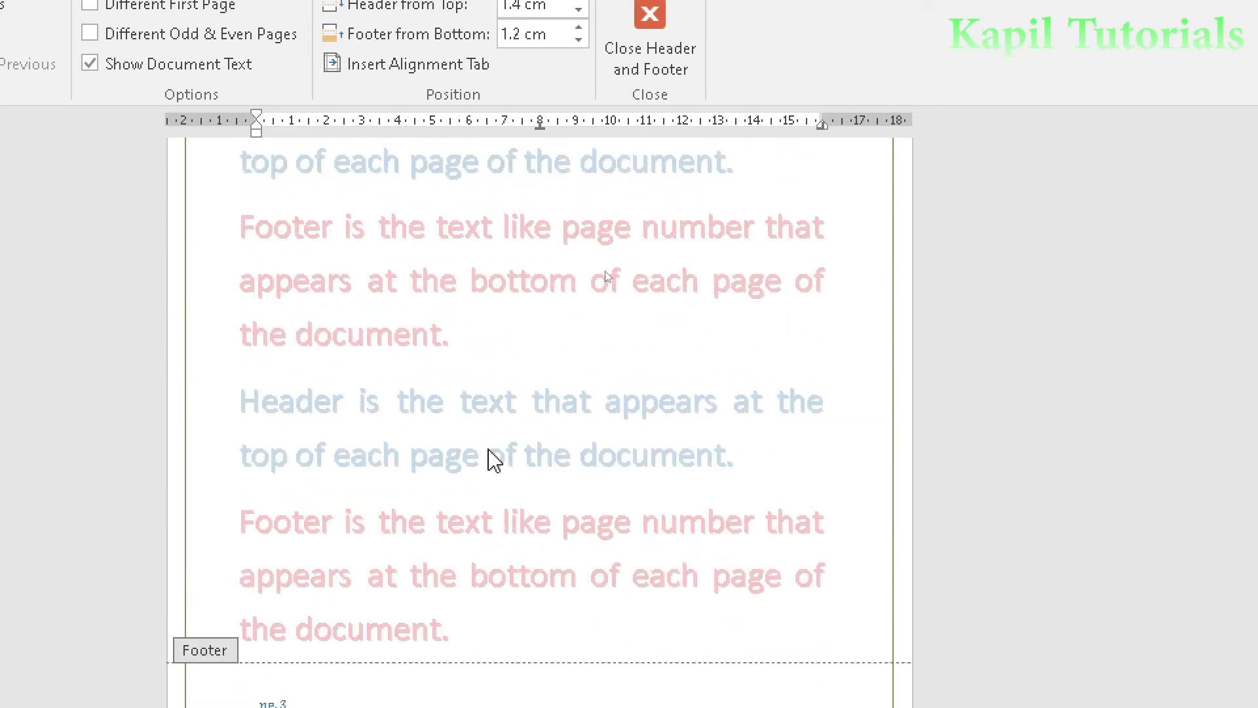
pyautogui.scroll(5, 494, 460)
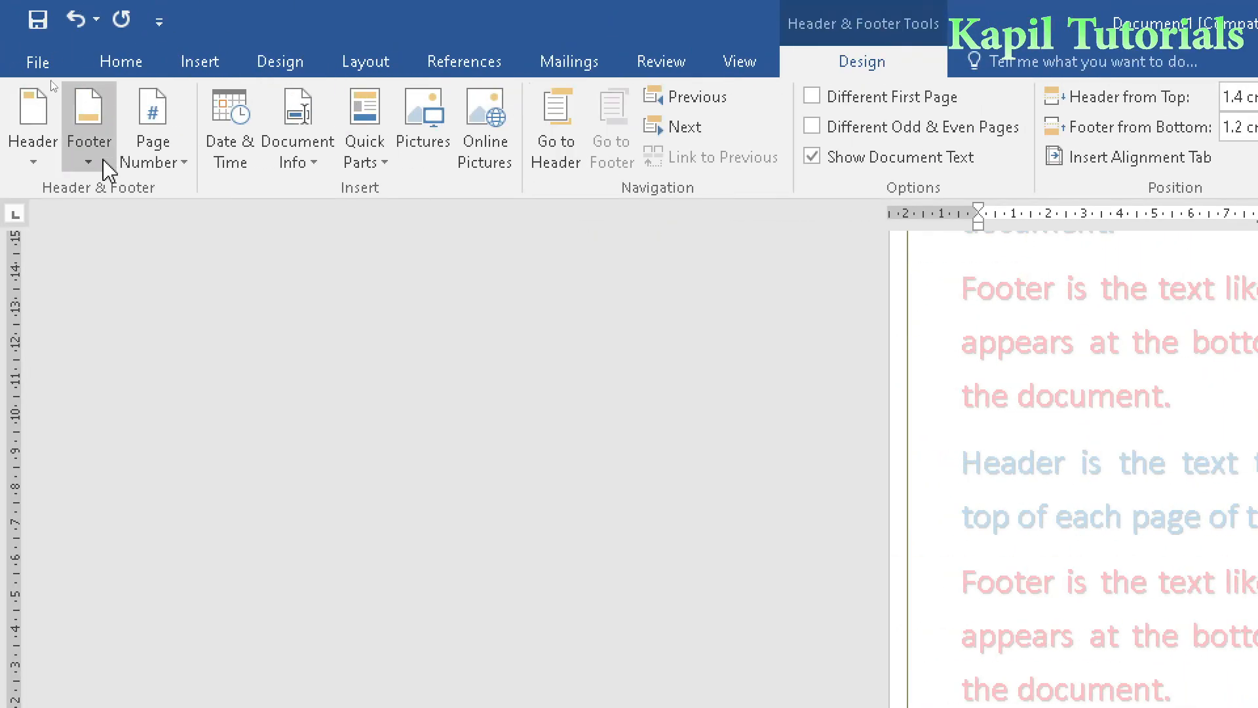
# - Replace the footer with the Banded design and format its page number at size 18 with a red text effect
pyautogui.click(82, 160)
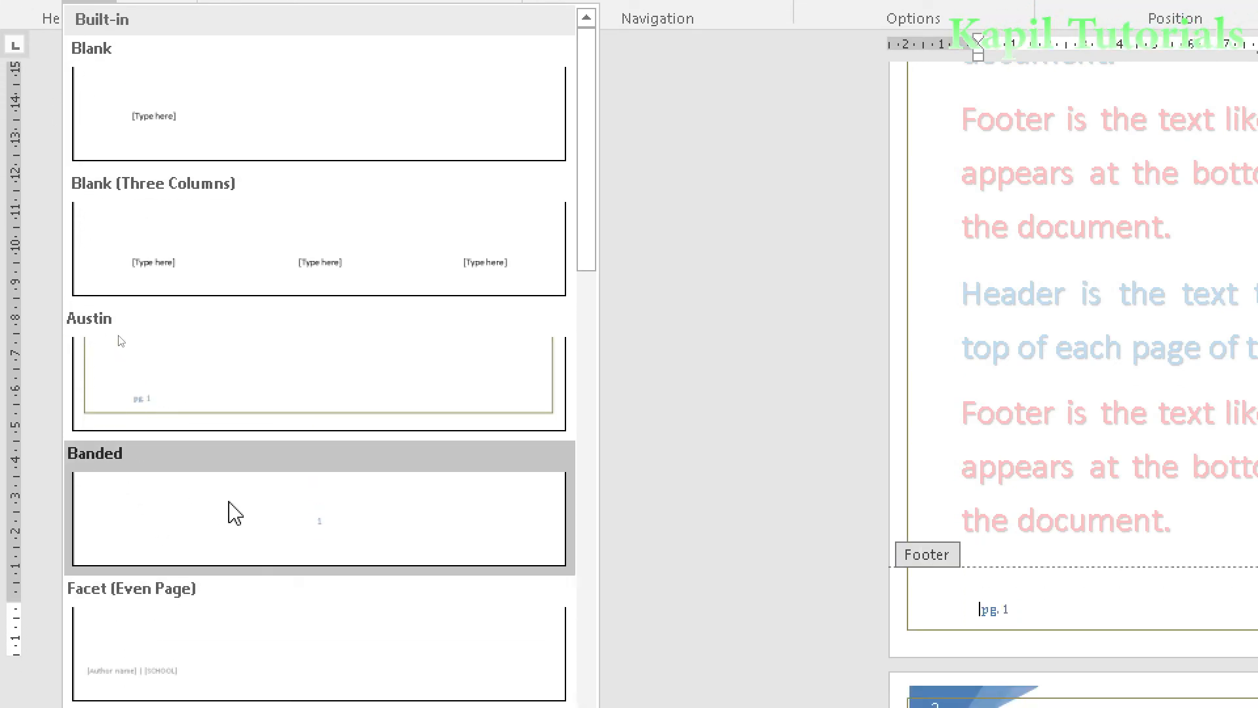
pyautogui.click(249, 525)
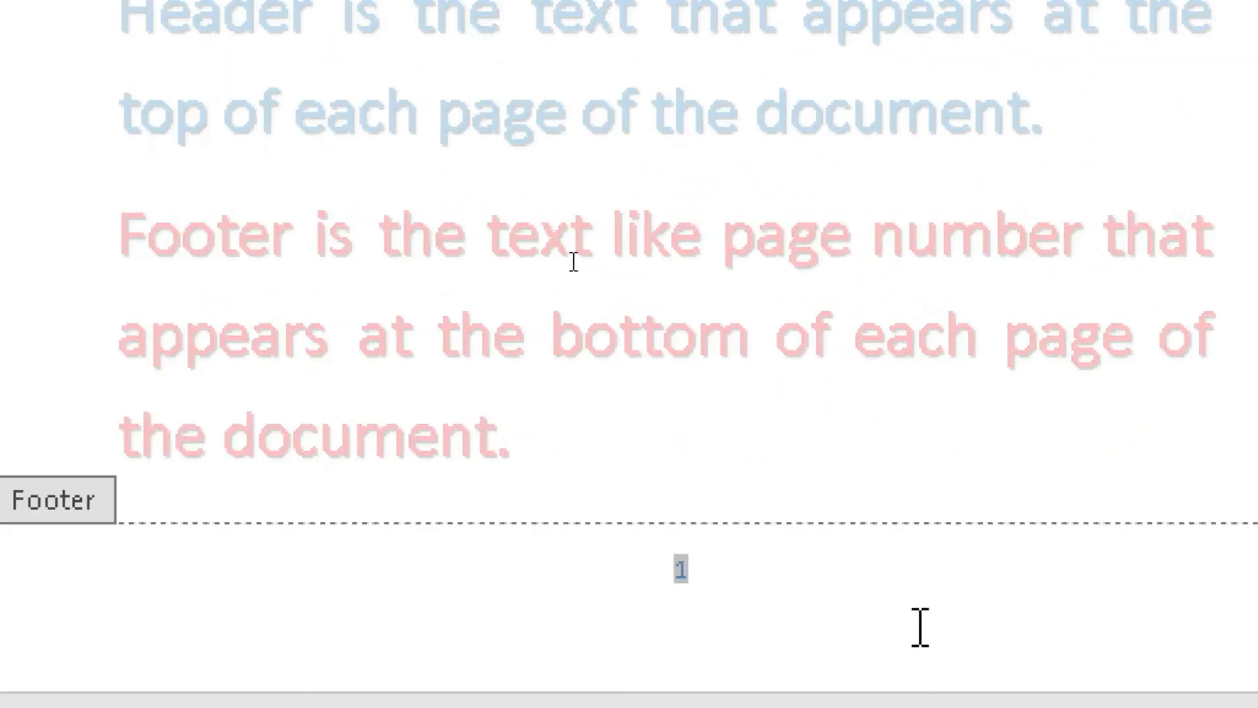
pyautogui.click(852, 571)
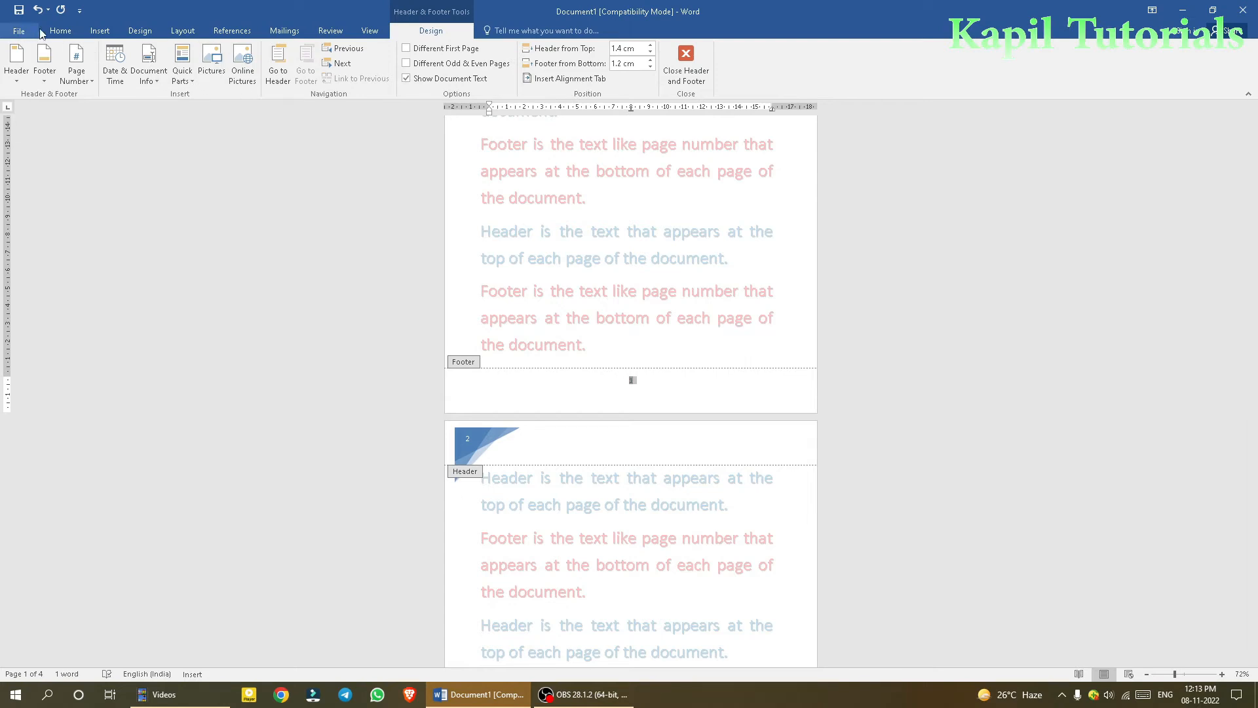
pyautogui.click(60, 31)
pyautogui.click(204, 53)
pyautogui.click(204, 53)
pyautogui.click(203, 54)
pyautogui.click(204, 53)
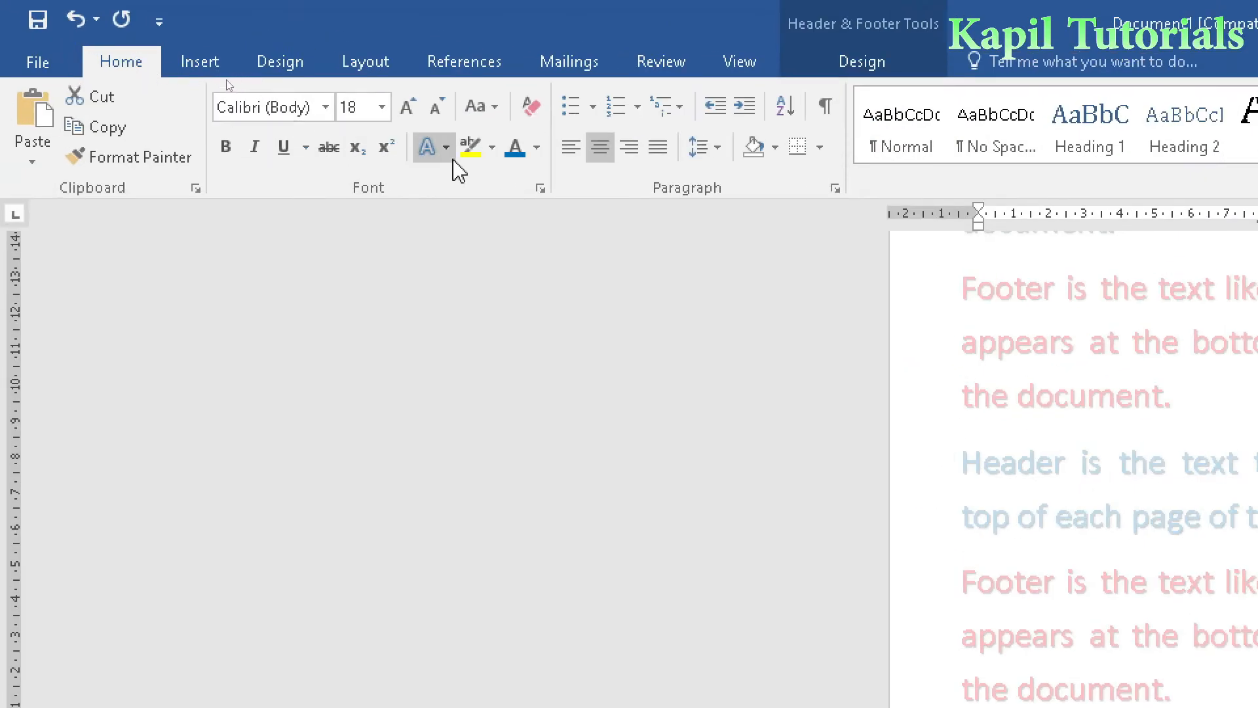
pyautogui.click(446, 148)
pyautogui.click(700, 379)
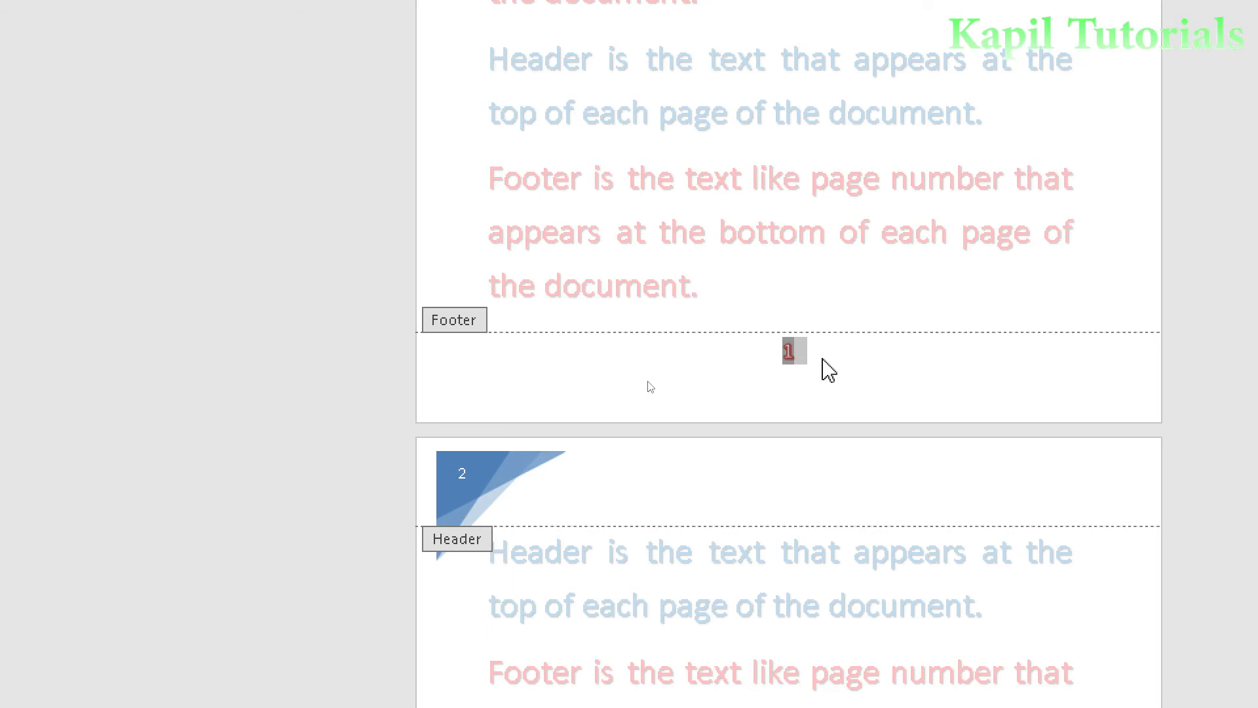
pyautogui.click(818, 370)
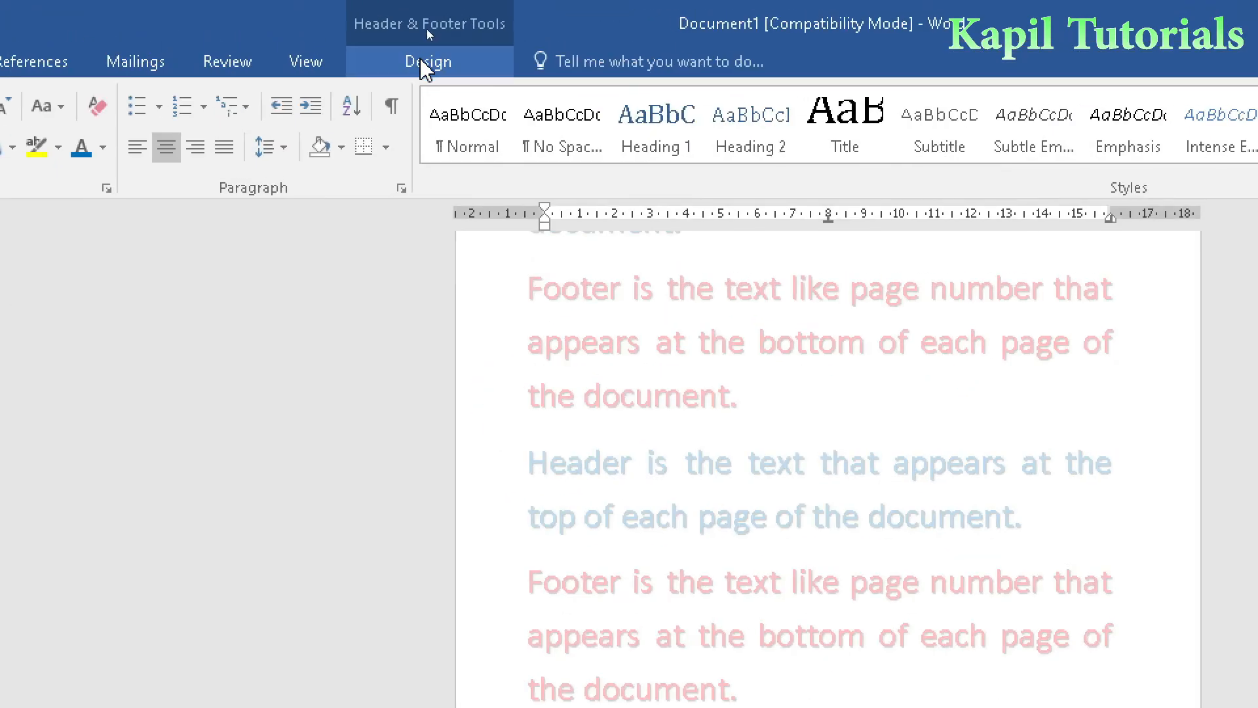
# - Insert the current date after the page number in the footer, using the 08-11-2022 format
pyautogui.click(422, 62)
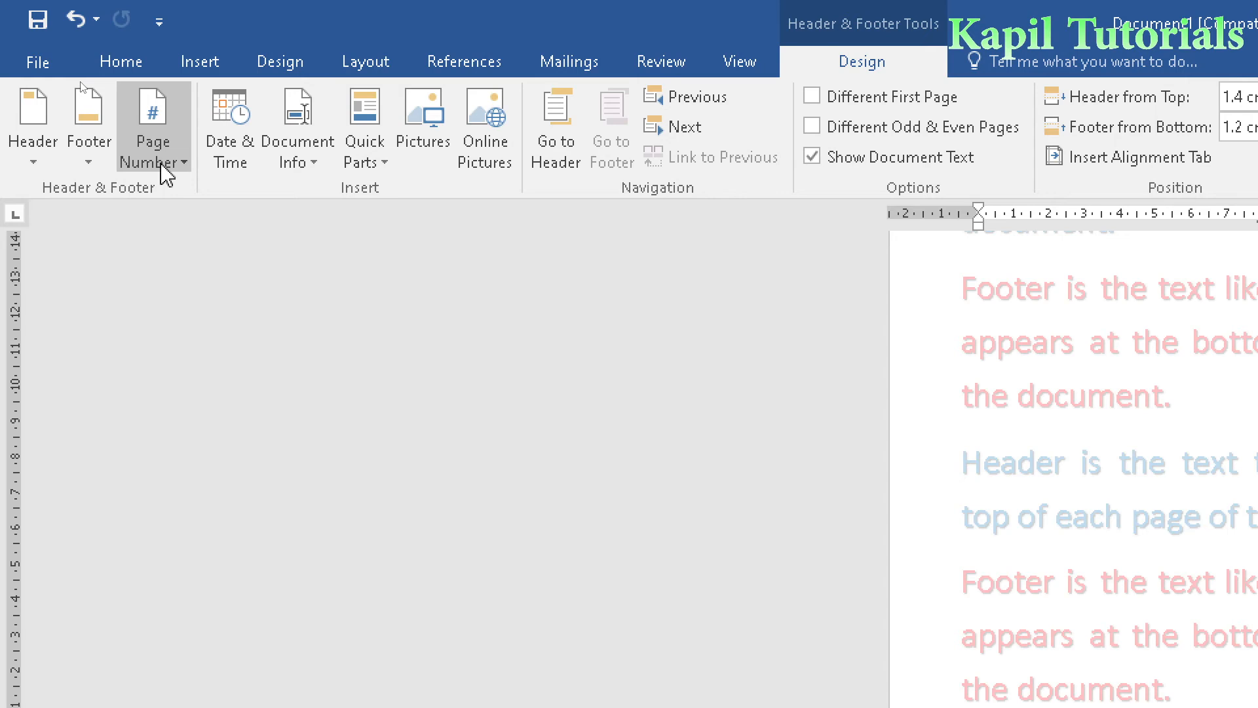
pyautogui.click(243, 121)
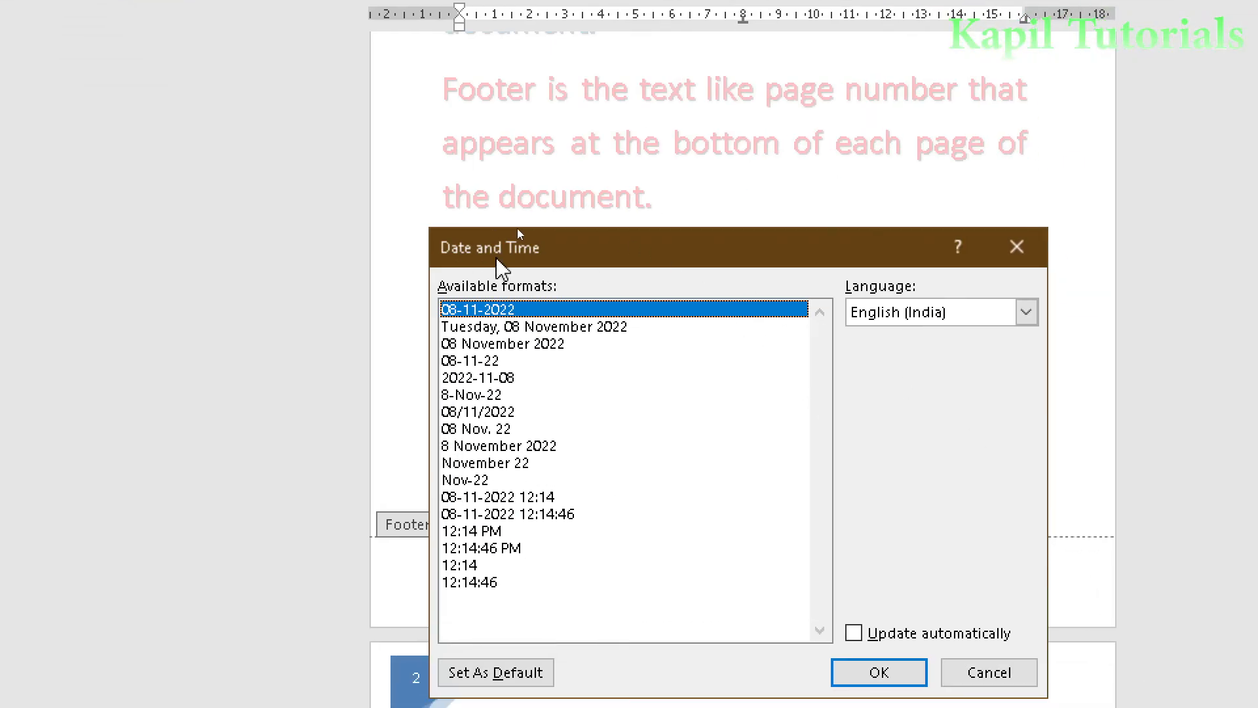
pyautogui.moveTo(544, 258); pyautogui.dragTo(832, 239)
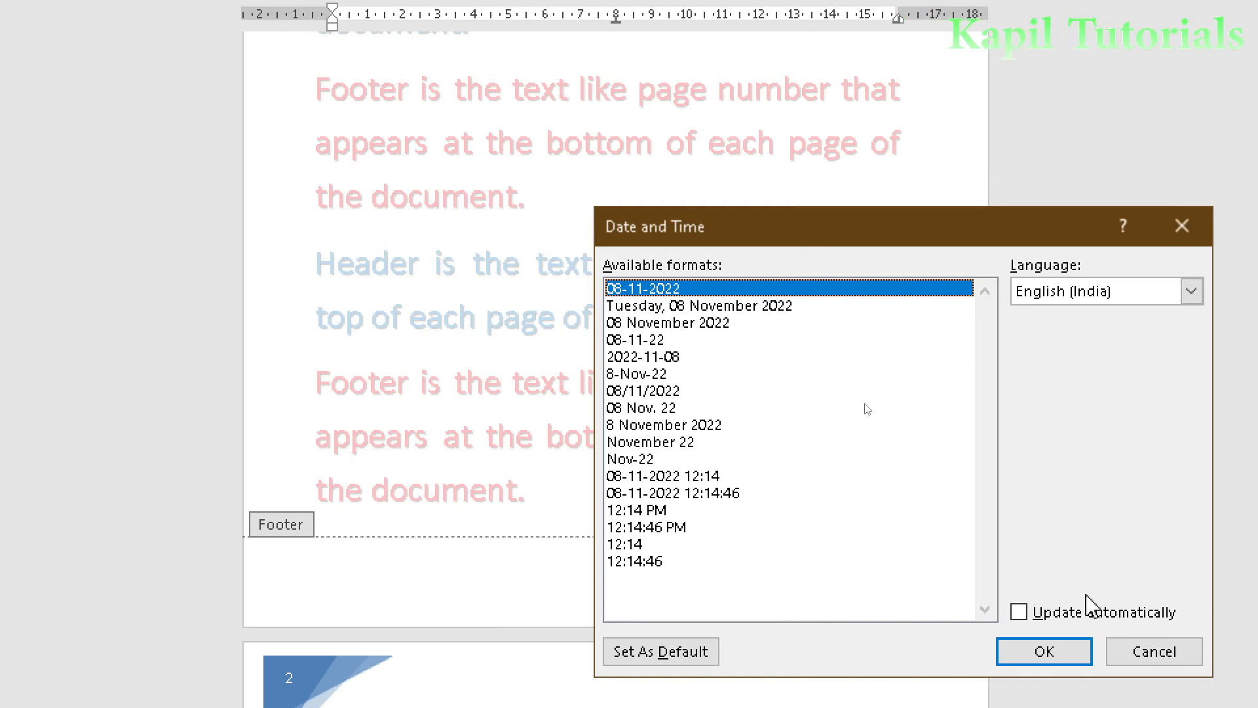
pyautogui.click(1051, 653)
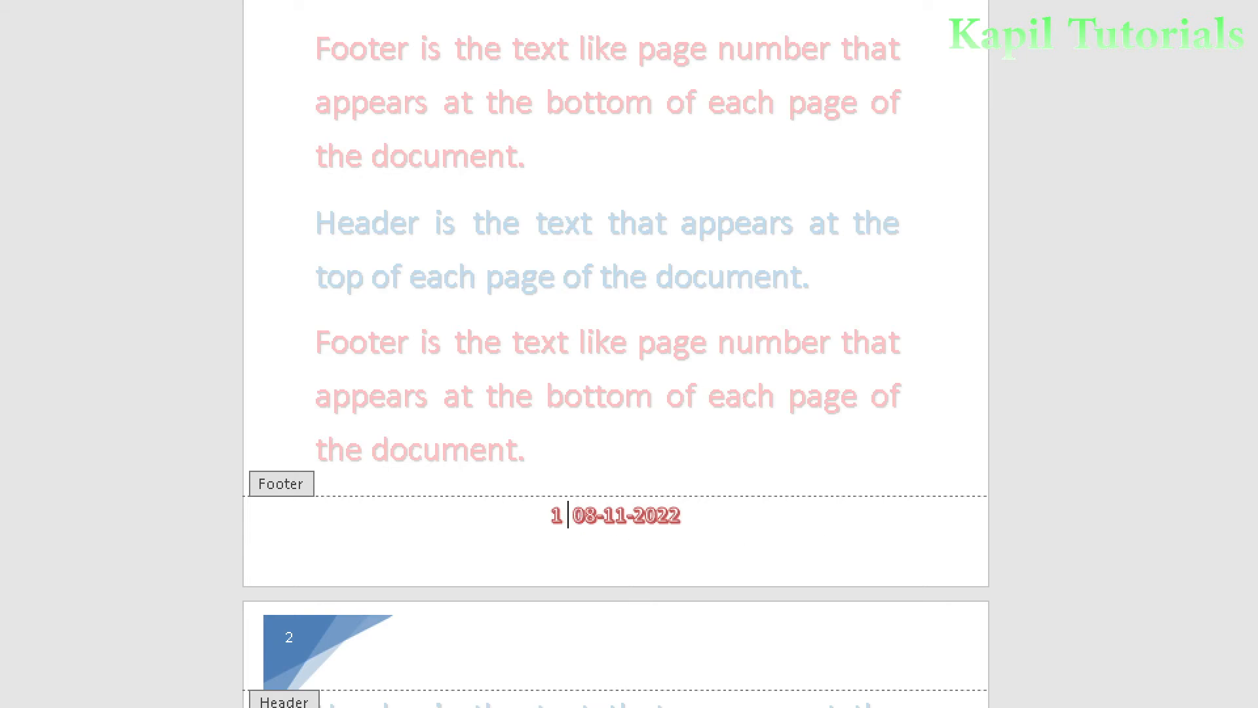
# - Add the text "Printed Book Date -" between the page number and the date in the footer and check the footers of the following pages
pyautogui.write('Printed ')
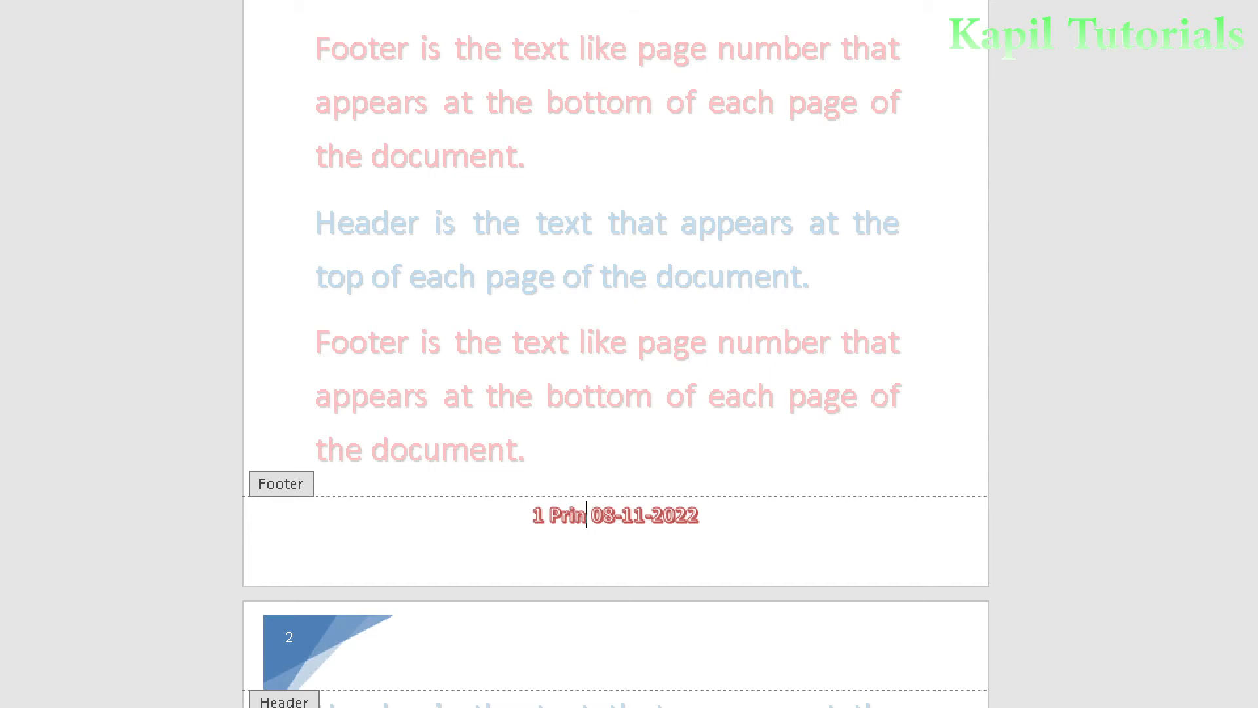
pyautogui.write('Book Date')
pyautogui.write(' -')
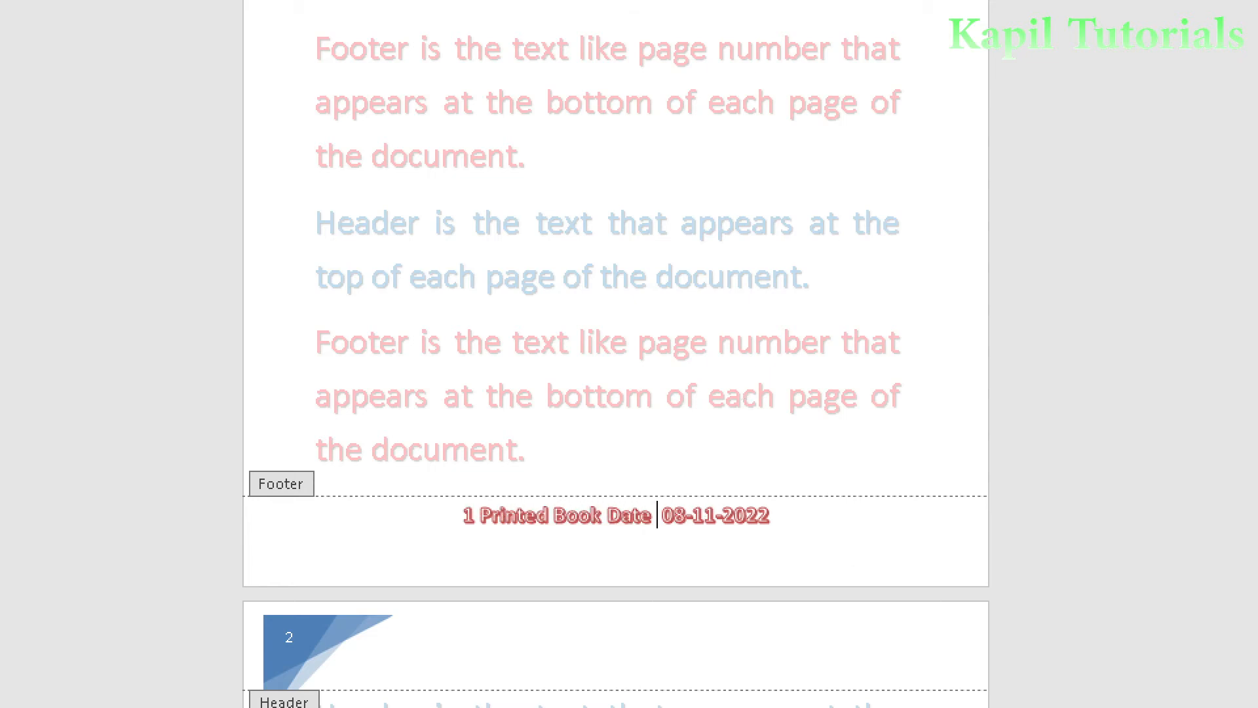
pyautogui.scroll(-1, 769, 522)
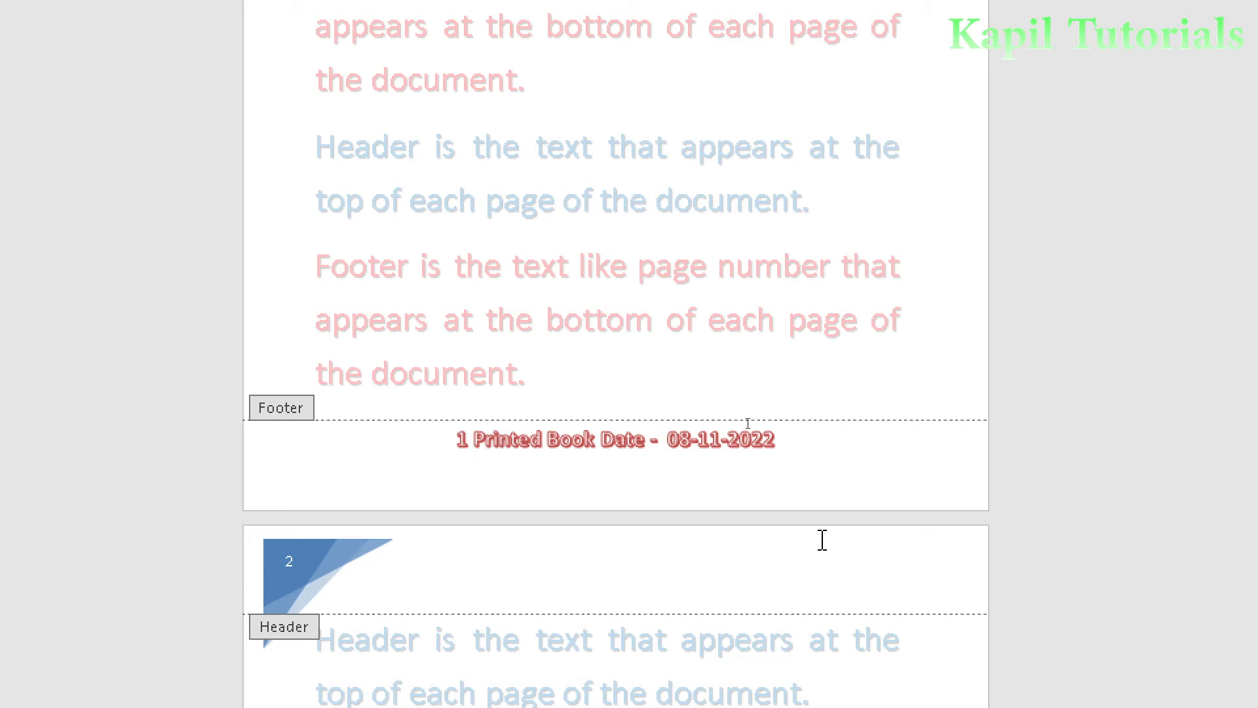
pyautogui.scroll(-8, 820, 439)
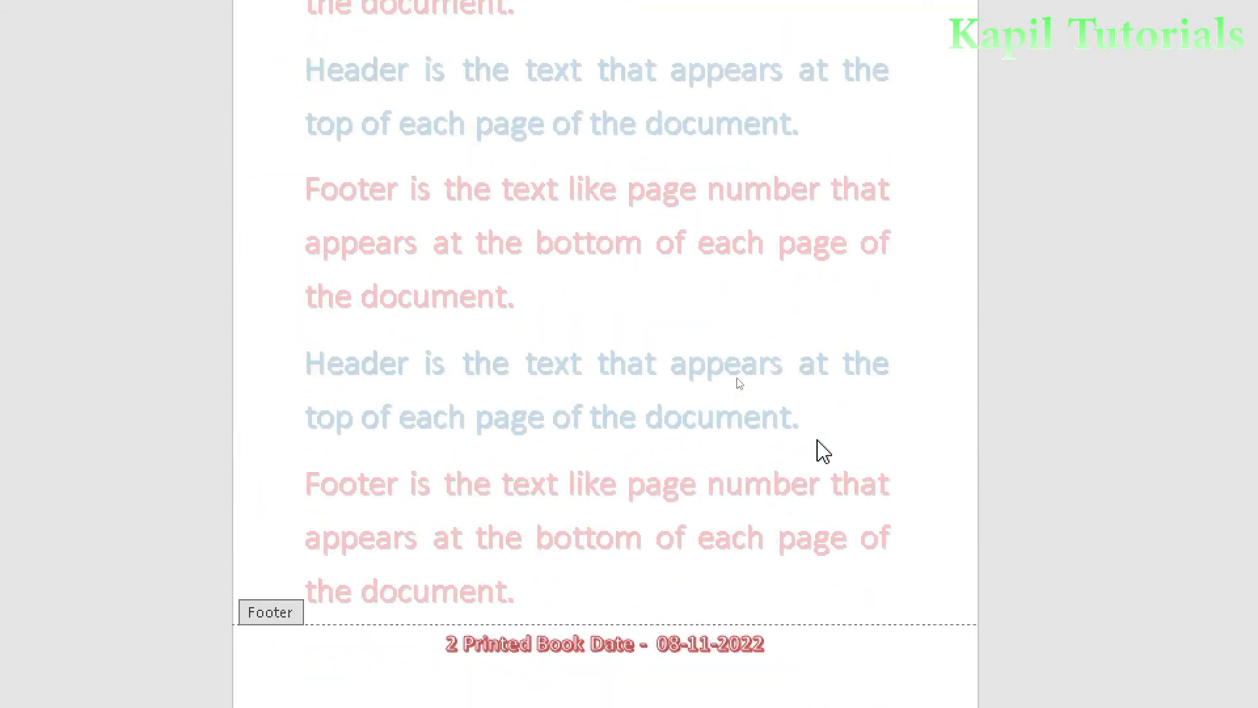
pyautogui.scroll(-4, 824, 452)
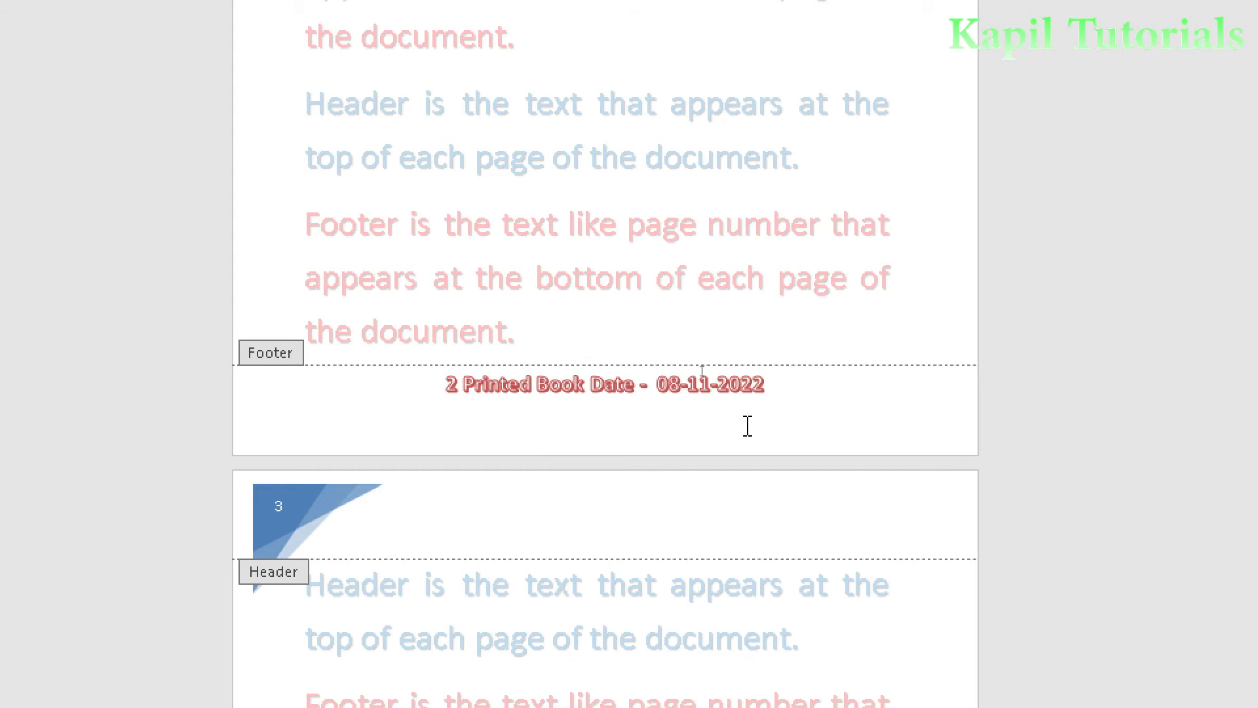
pyautogui.scroll(-15, 747, 426)
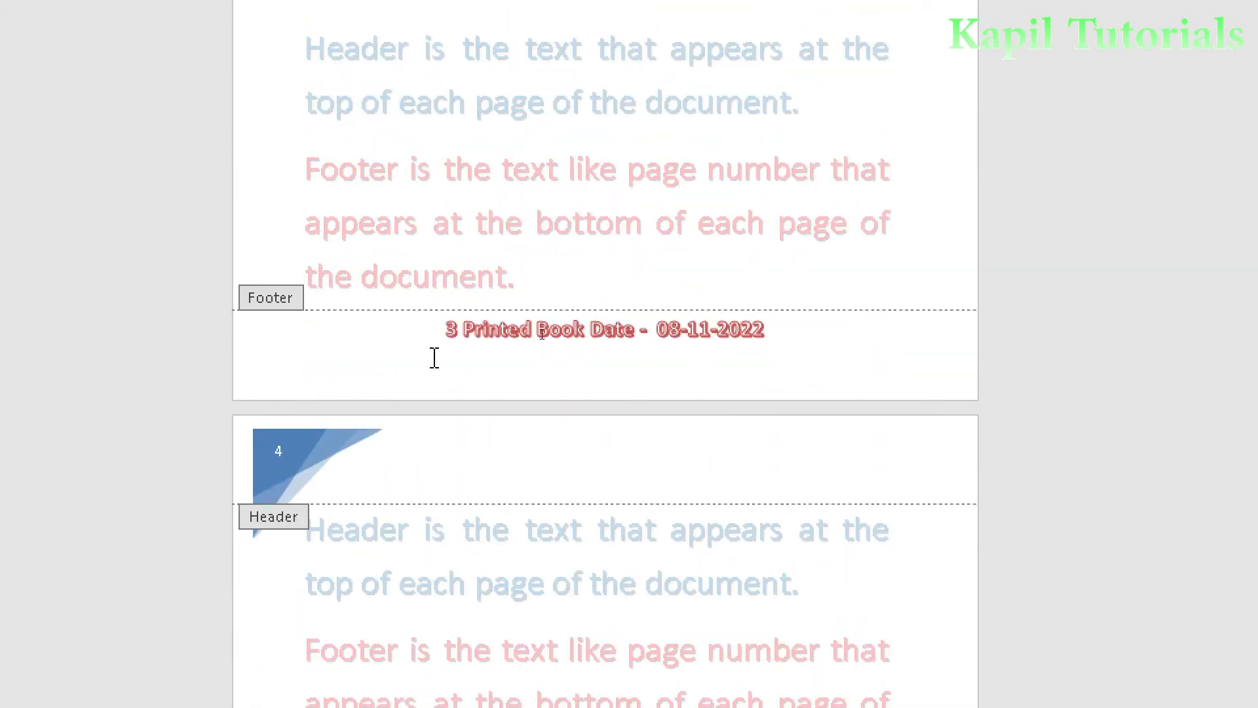
pyautogui.scroll(20, 584, 406)
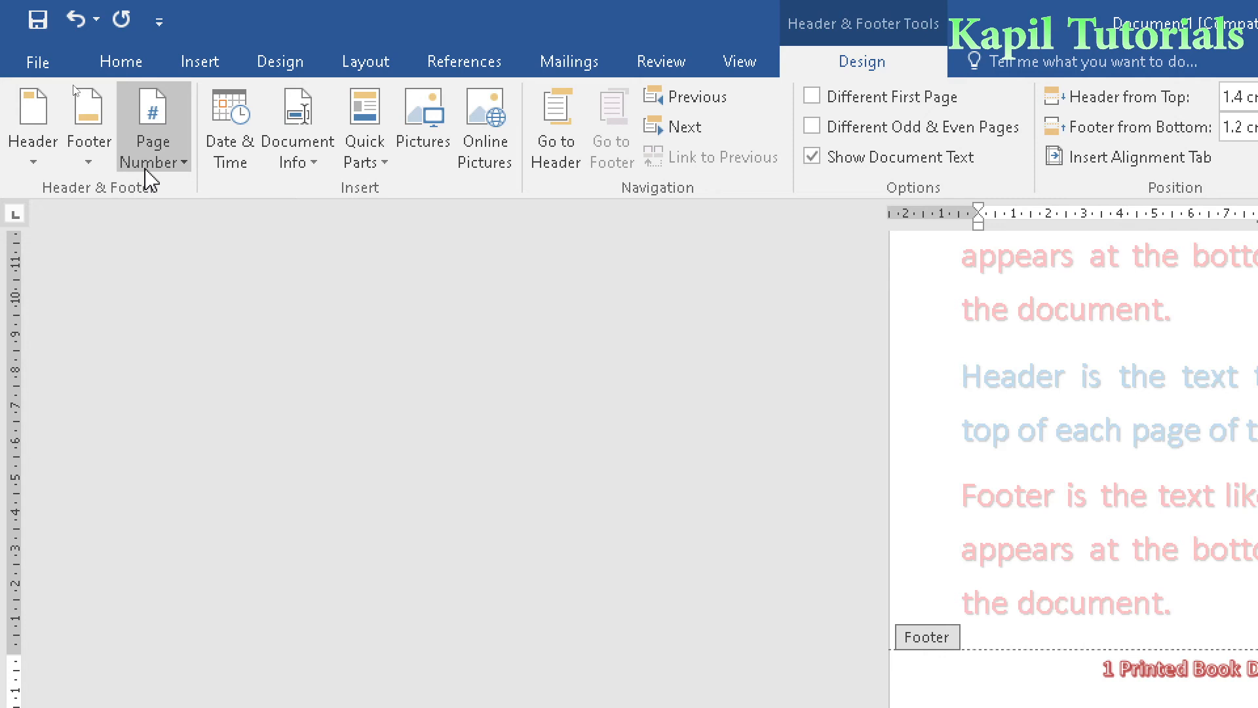
# - Try the Plain Number 3 page number design at the bottom of the page
pyautogui.click(150, 167)
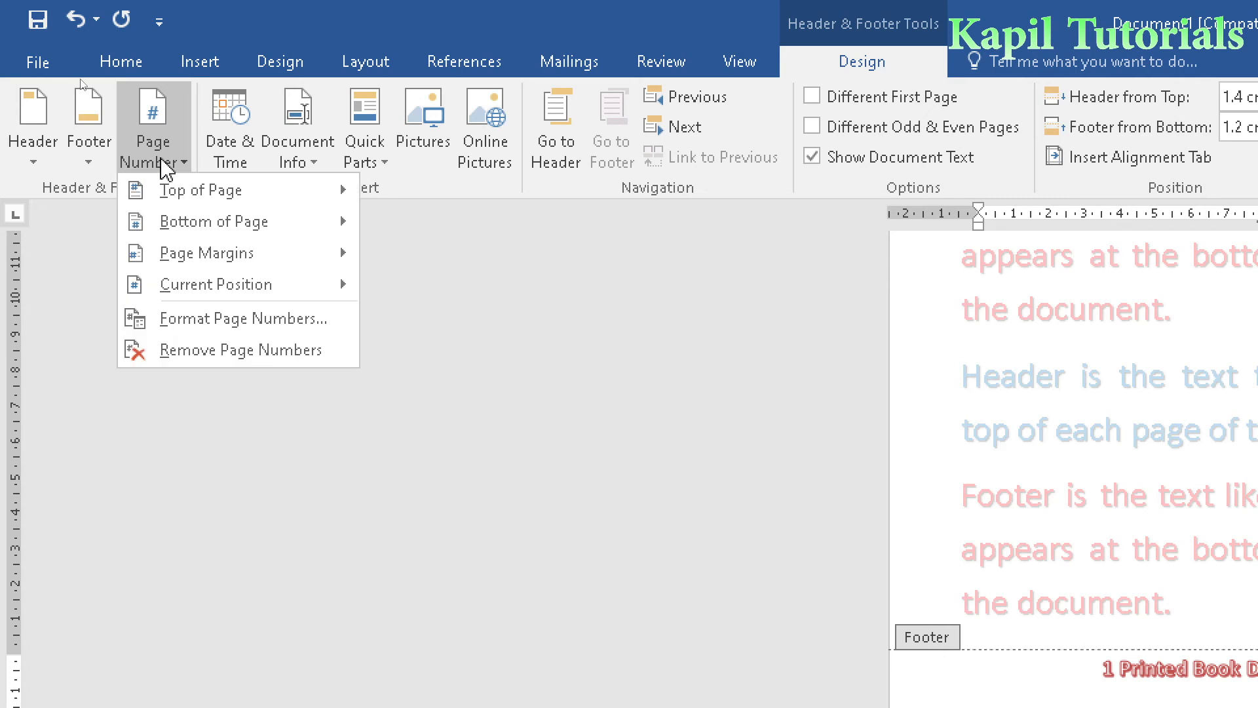
pyautogui.moveTo(195, 196)
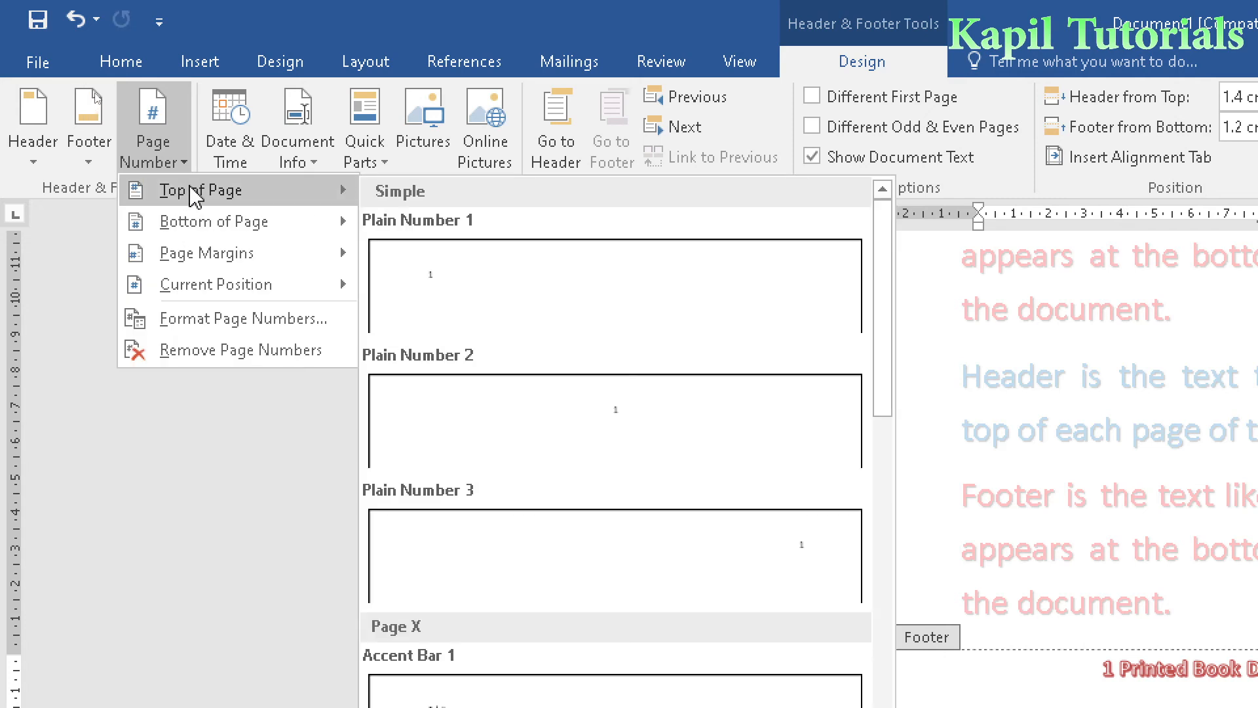
pyautogui.moveTo(205, 225)
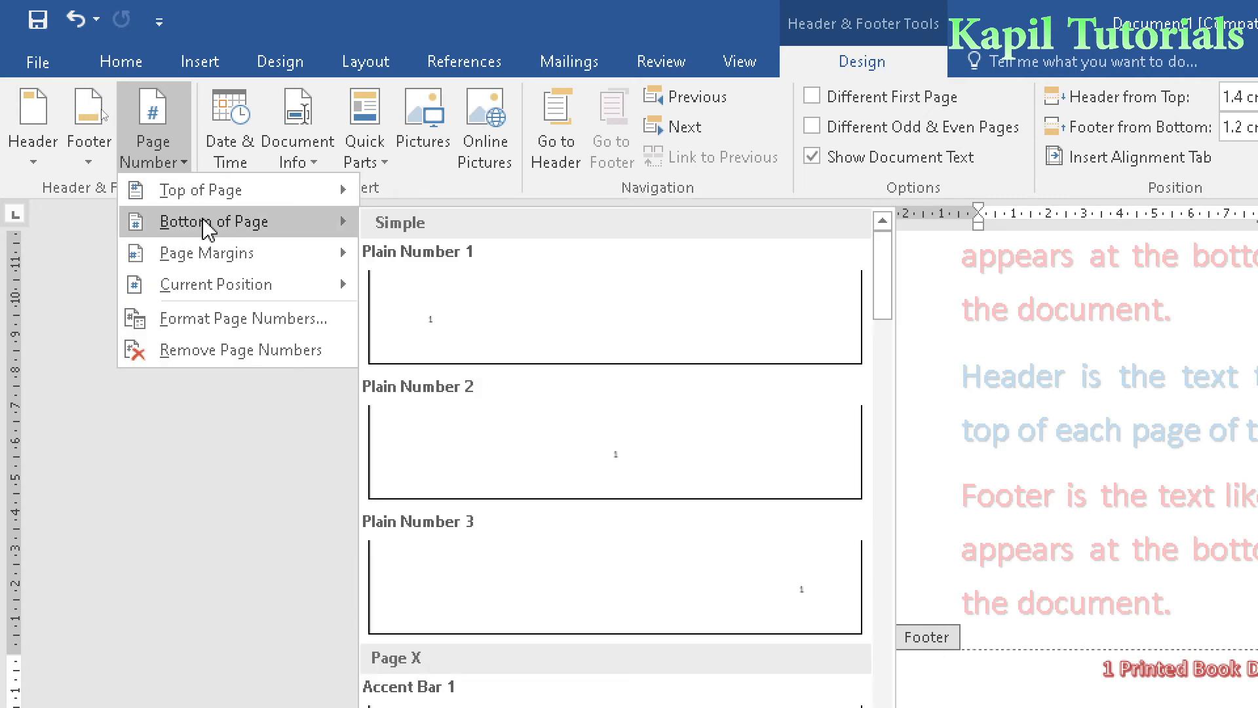
pyautogui.click(721, 598)
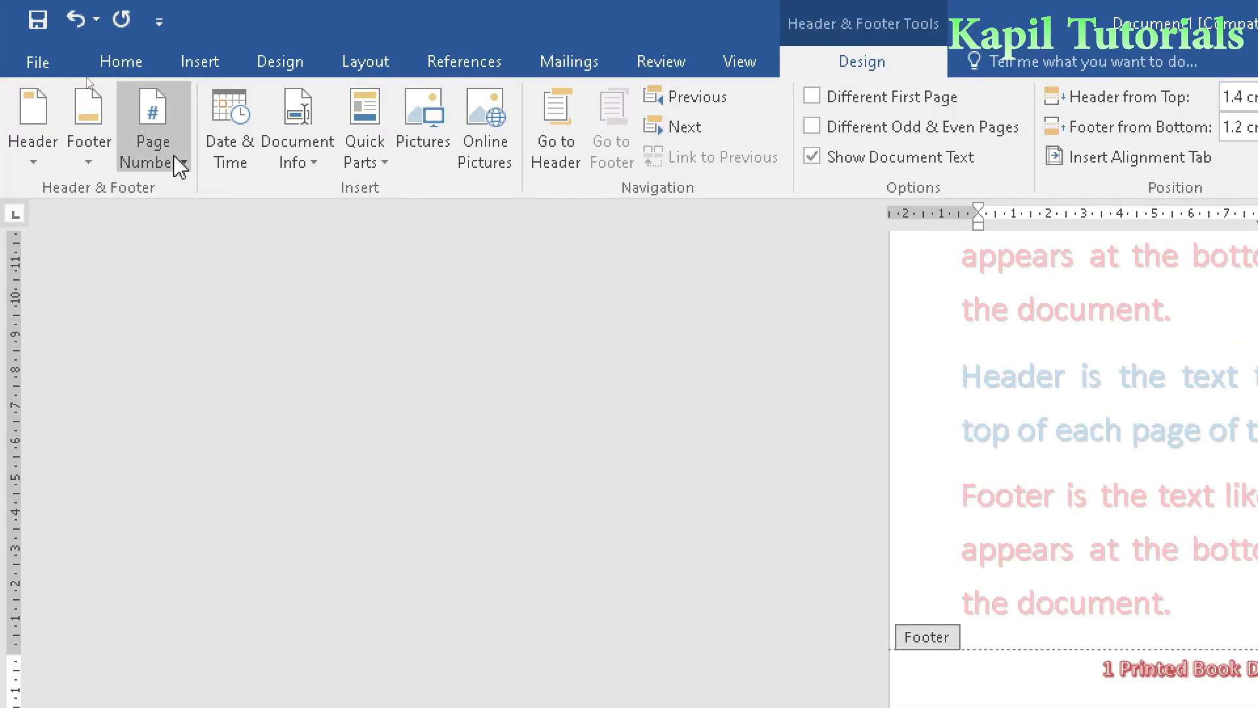
# - Insert an Accent Bar 2 page number at the current position after the footer date and delete it again
pyautogui.click(173, 162)
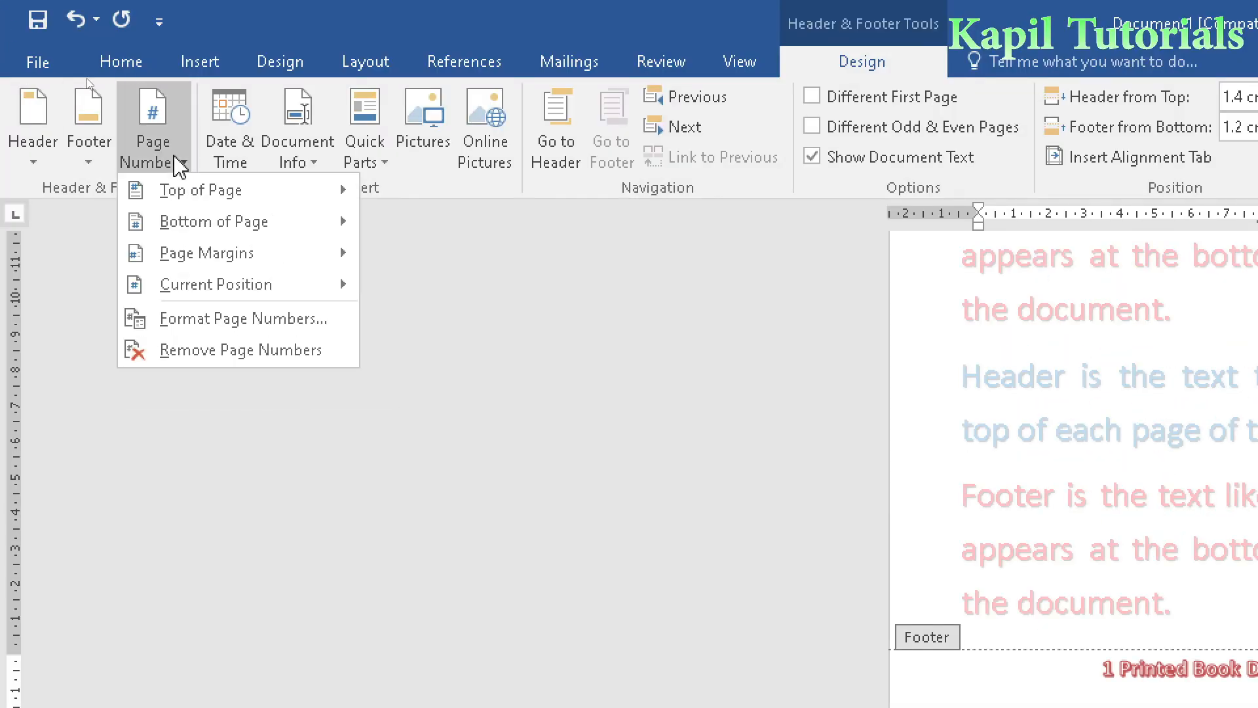
pyautogui.moveTo(200, 288)
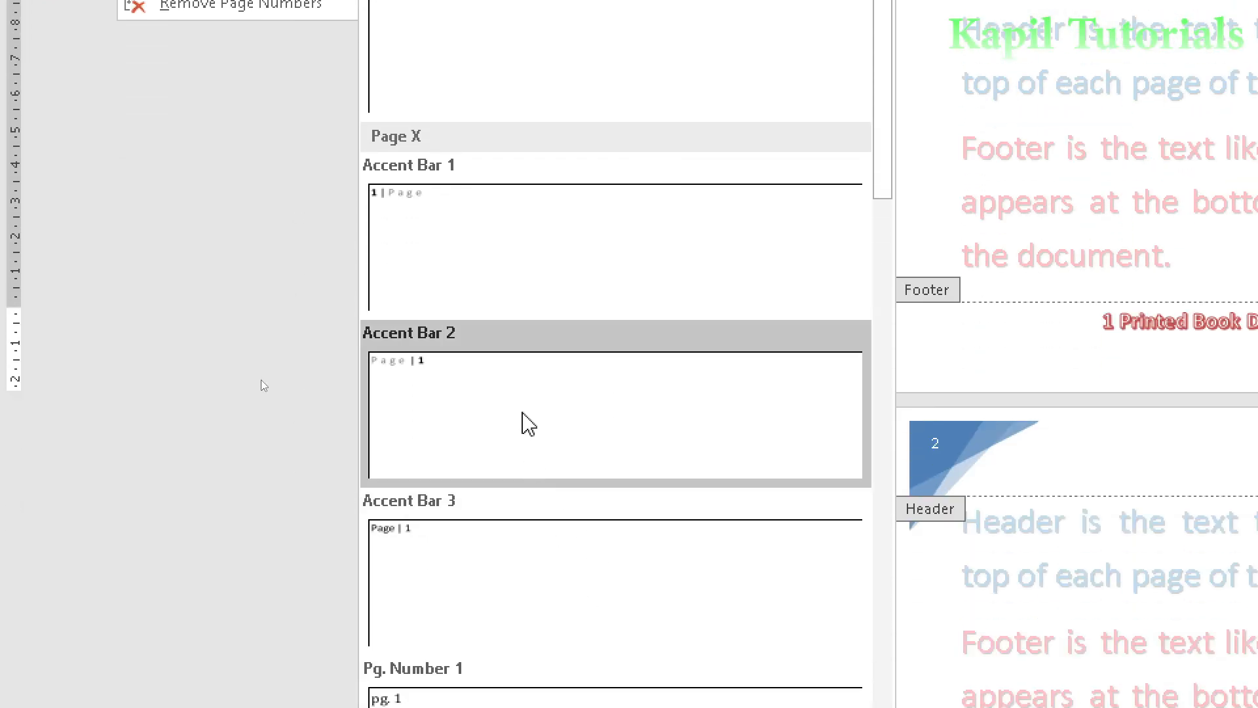
pyautogui.click(529, 425)
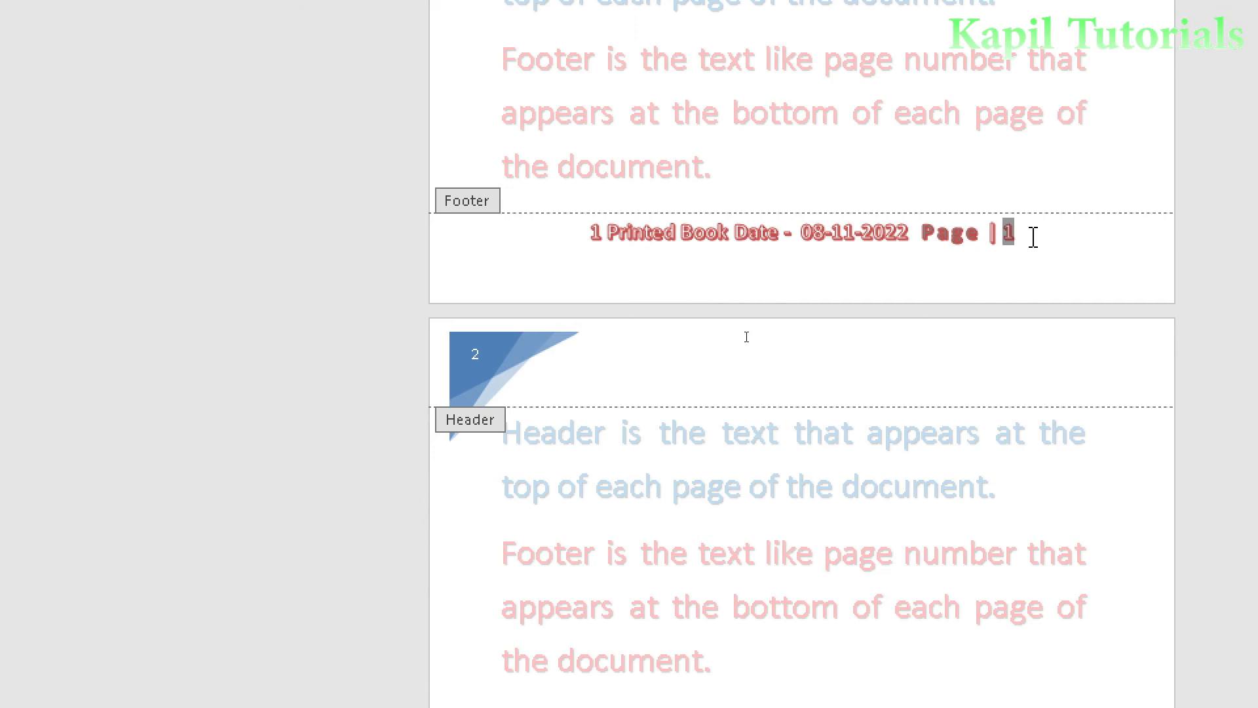
pyautogui.press('BackSpace')
pyautogui.press('BackSpace')
pyautogui.press('BackSpace')
pyautogui.press('BackSpace')
pyautogui.press('BackSpace')
pyautogui.press('BackSpace')
pyautogui.press('BackSpace')
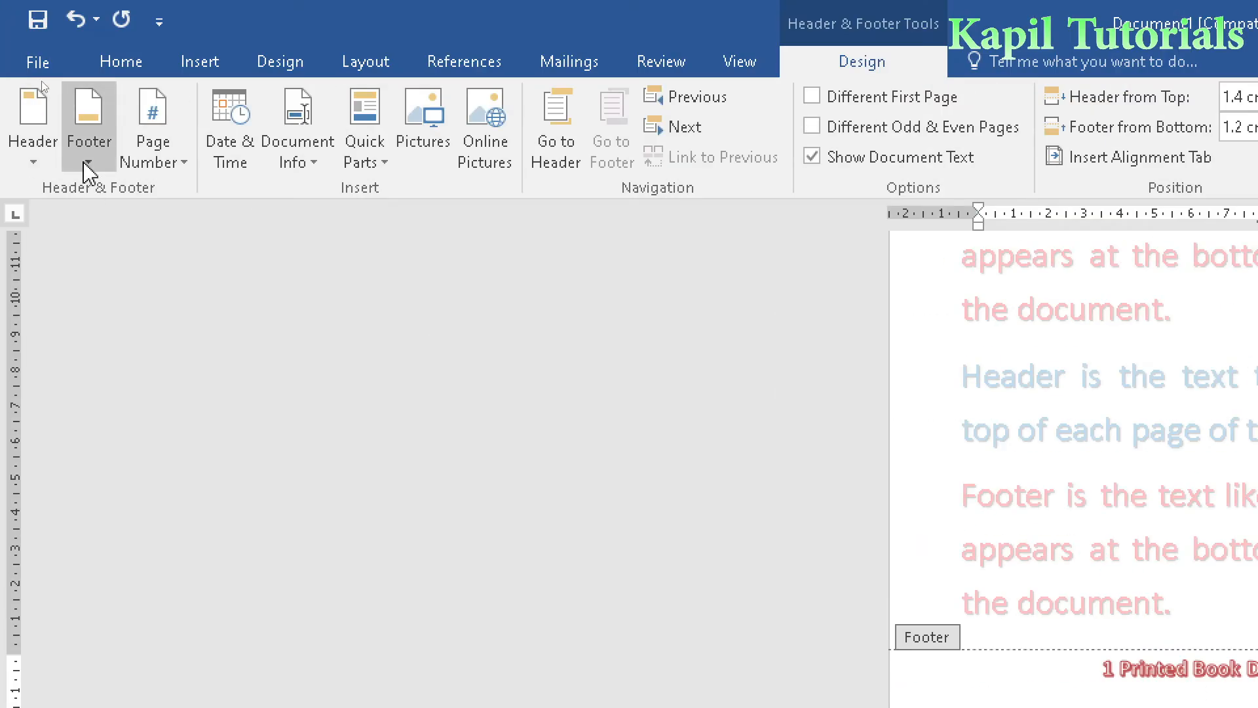
# - Try the Plain Number 2 page number design at the top of the page in place of the Facet header
pyautogui.click(86, 163)
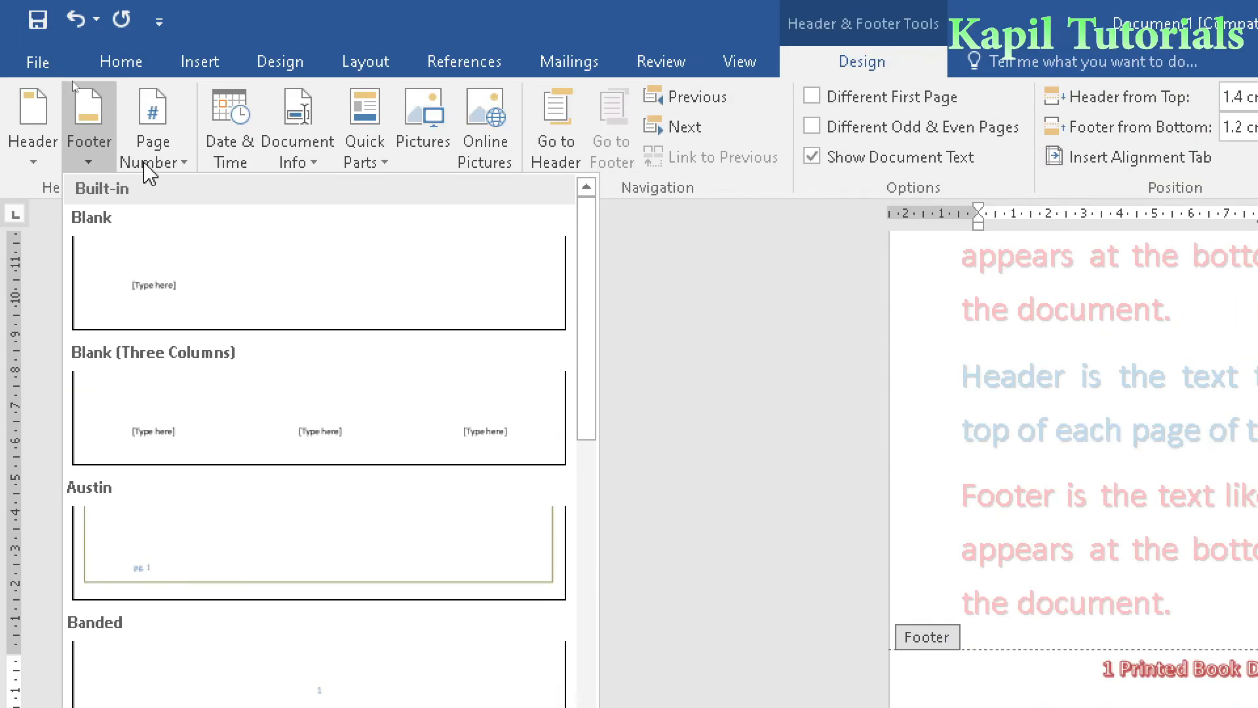
pyautogui.click(145, 164)
pyautogui.moveTo(214, 300)
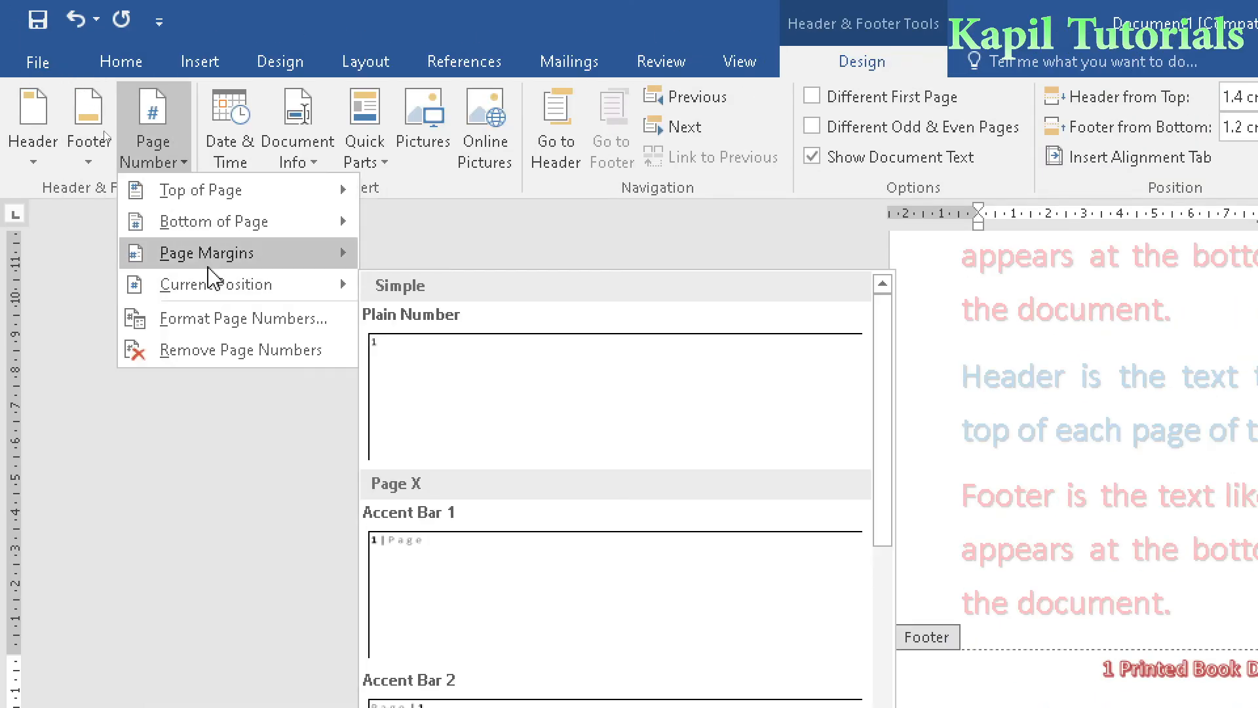
pyautogui.moveTo(221, 263)
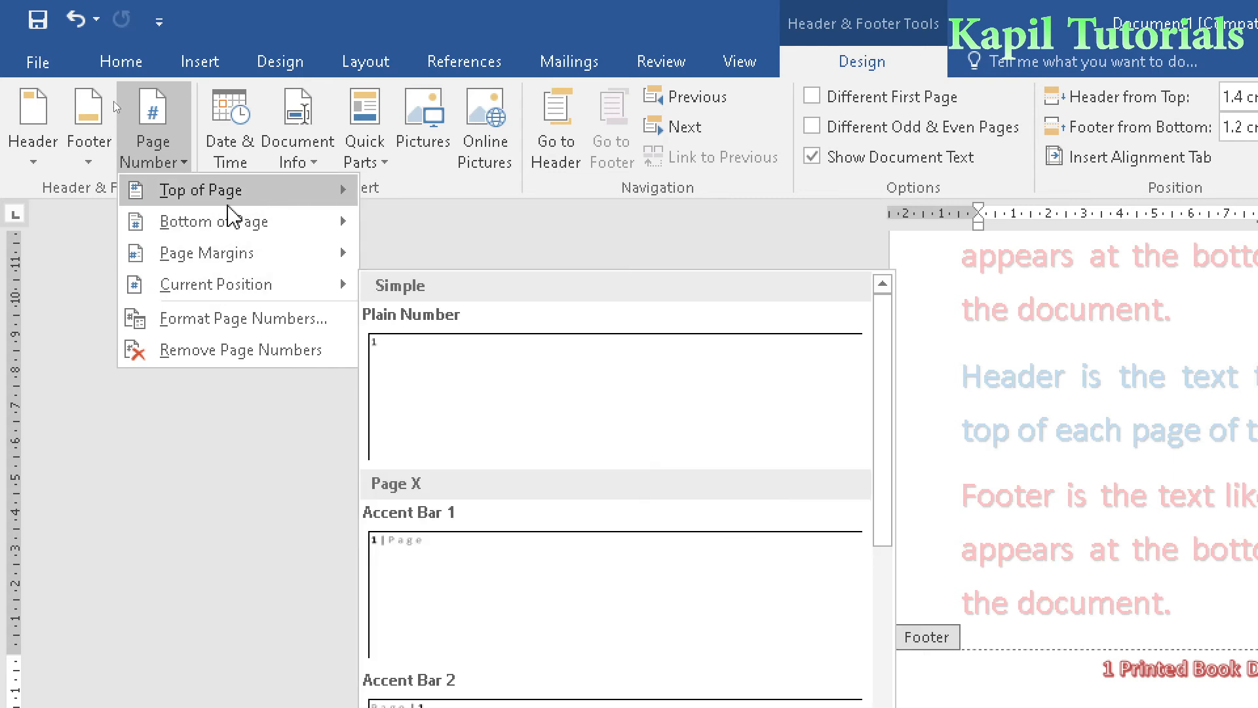
pyautogui.moveTo(231, 196)
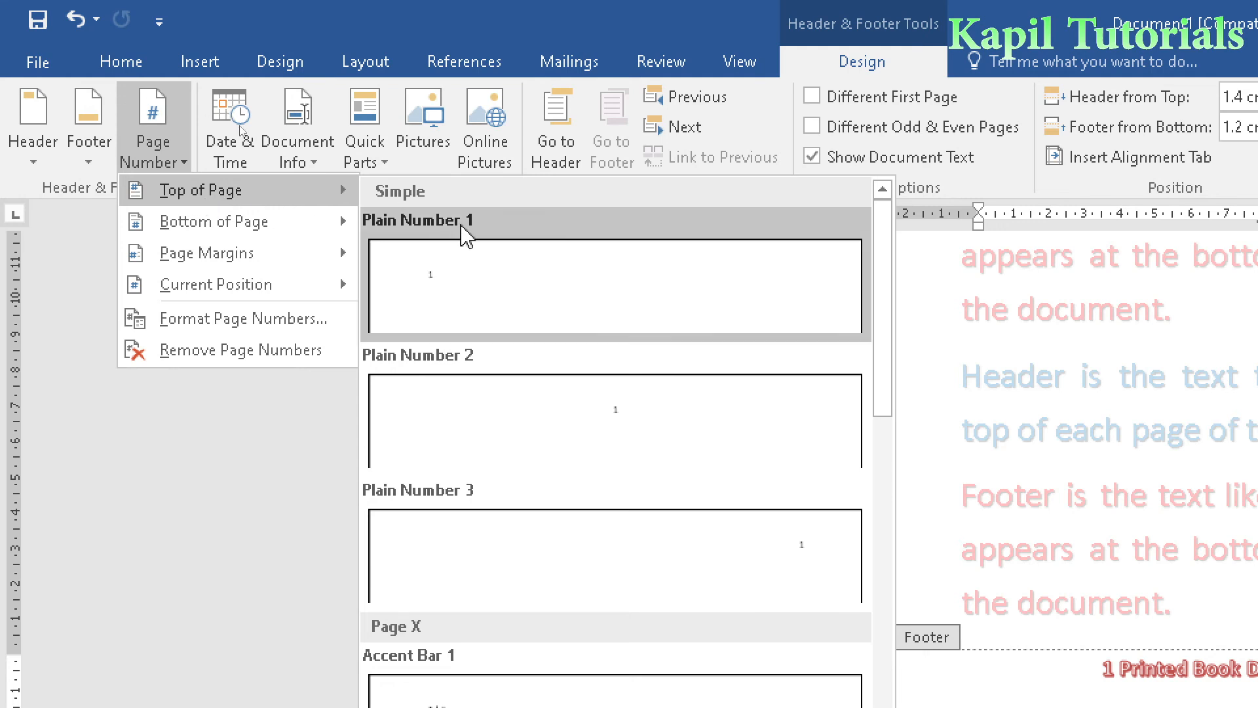
pyautogui.click(531, 406)
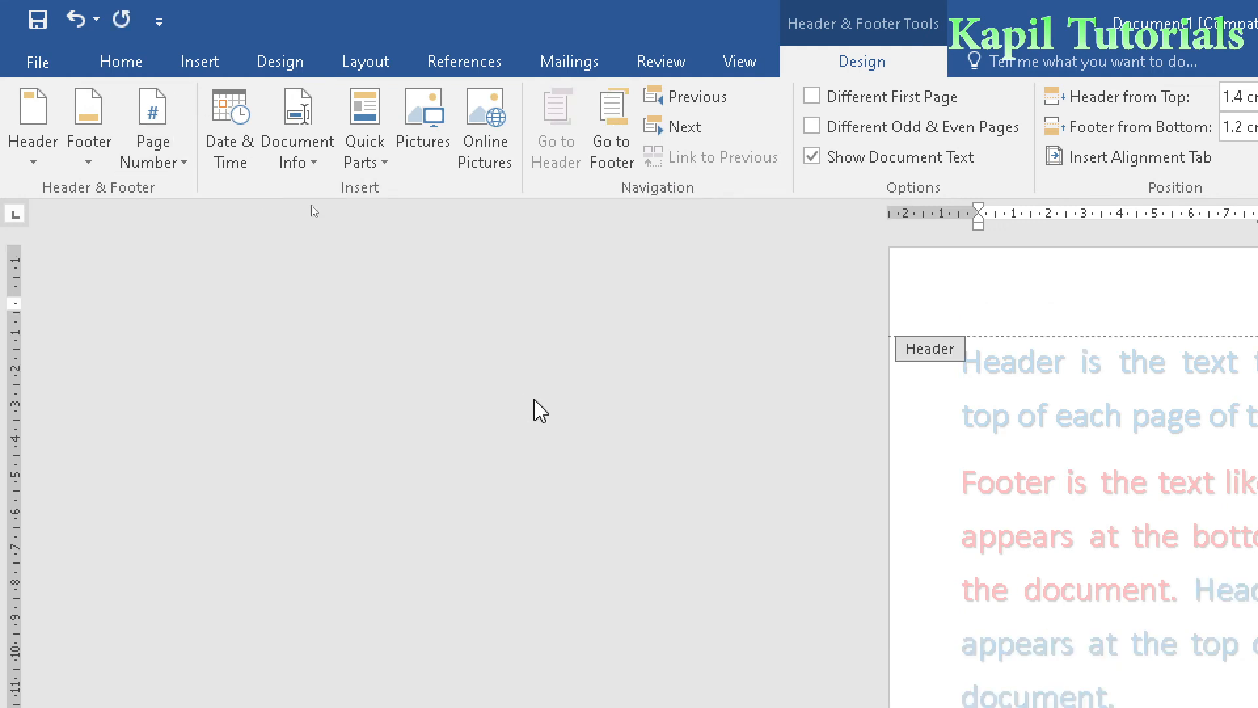
pyautogui.scroll(-5, 1081, 626)
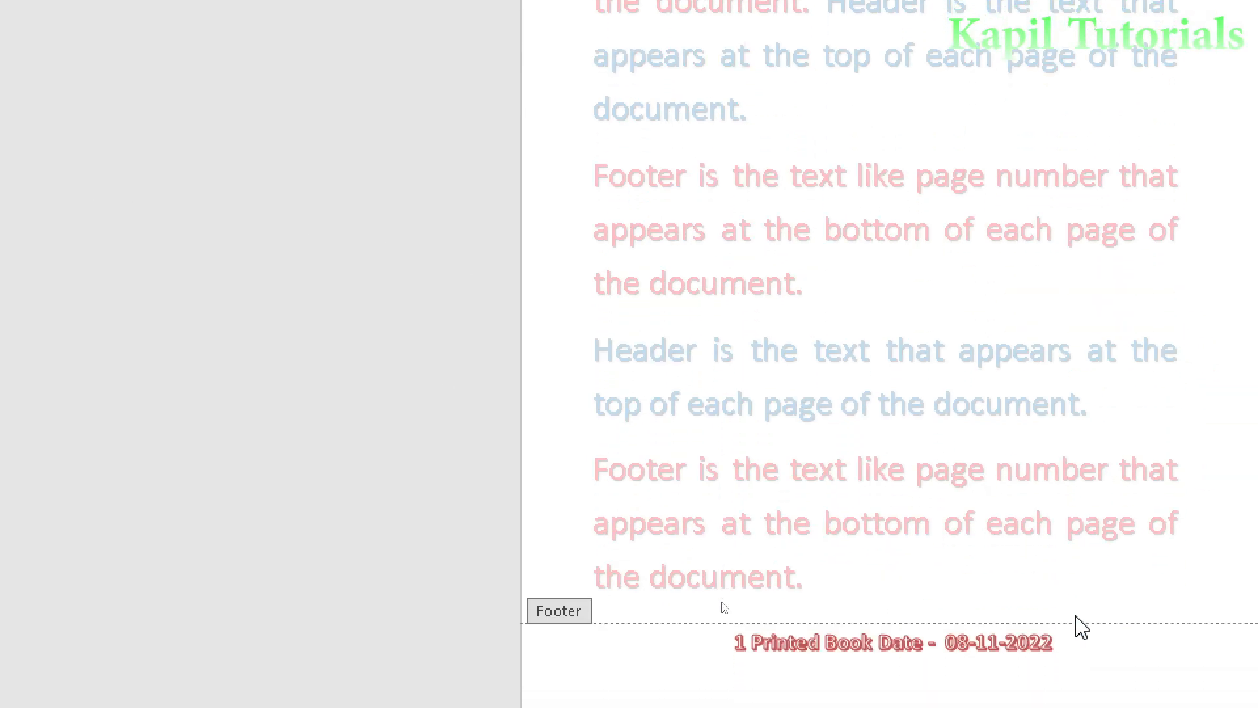
pyautogui.scroll(-3, 1081, 625)
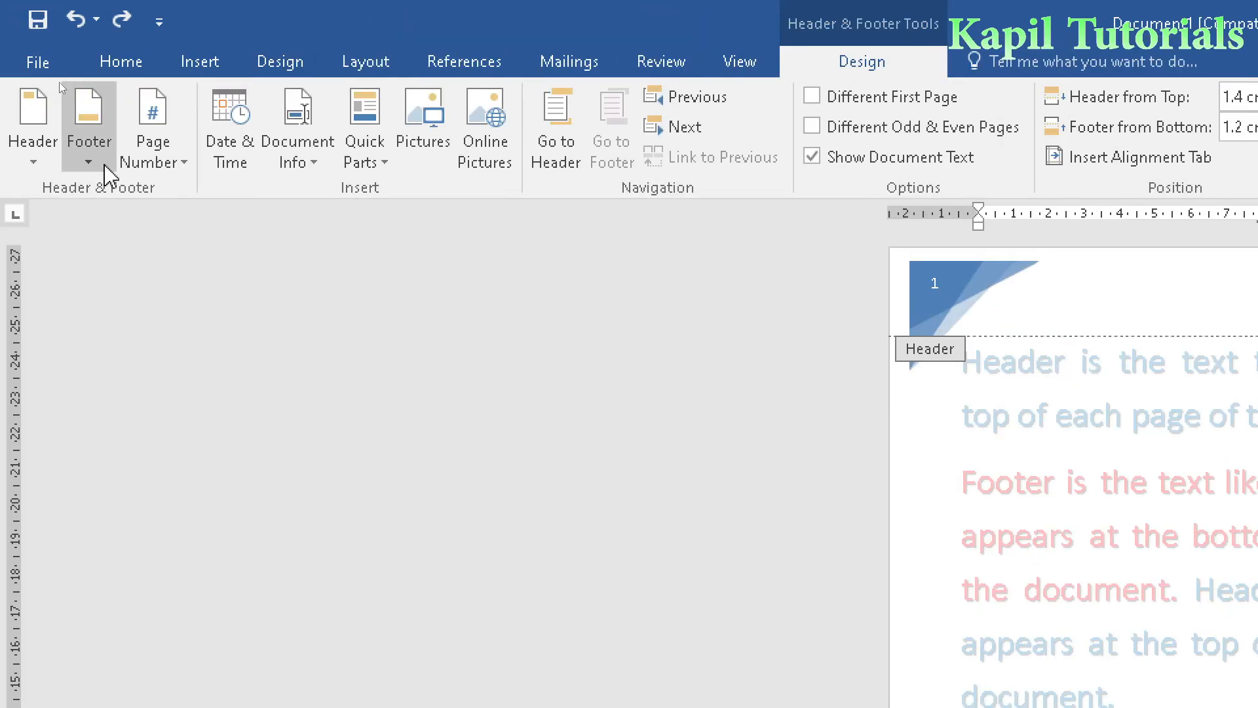
pyautogui.click(153, 141)
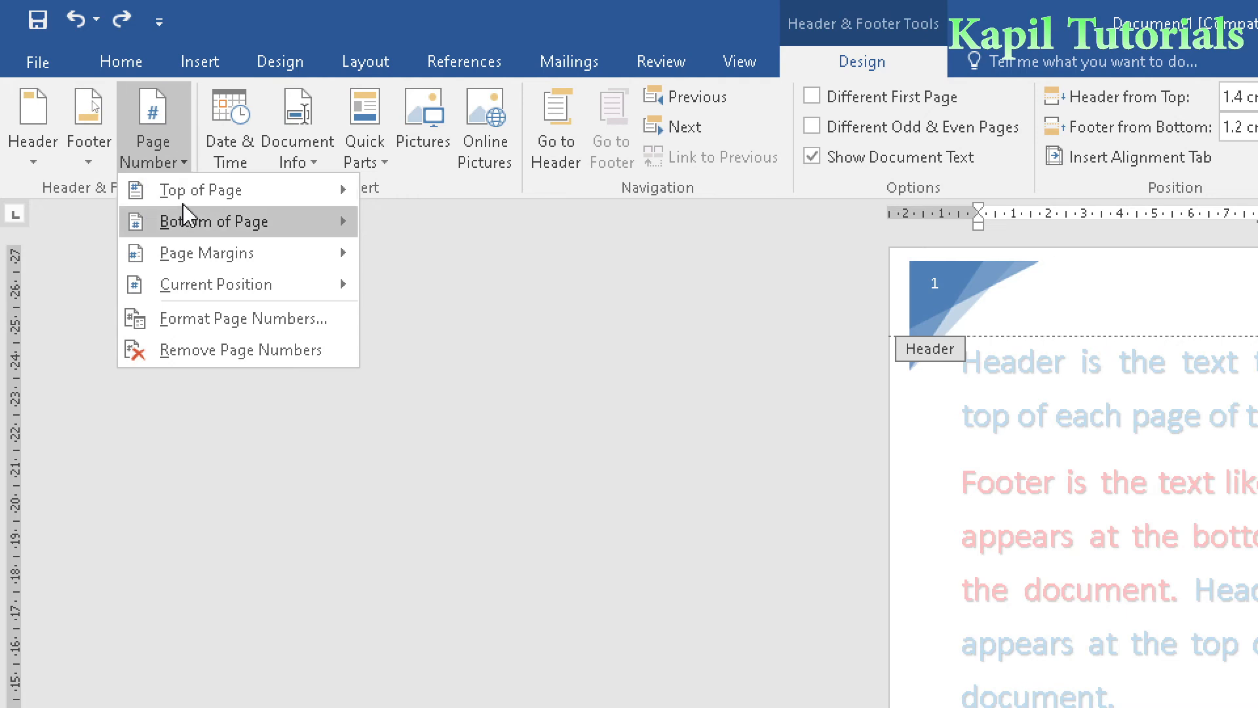
pyautogui.moveTo(190, 206)
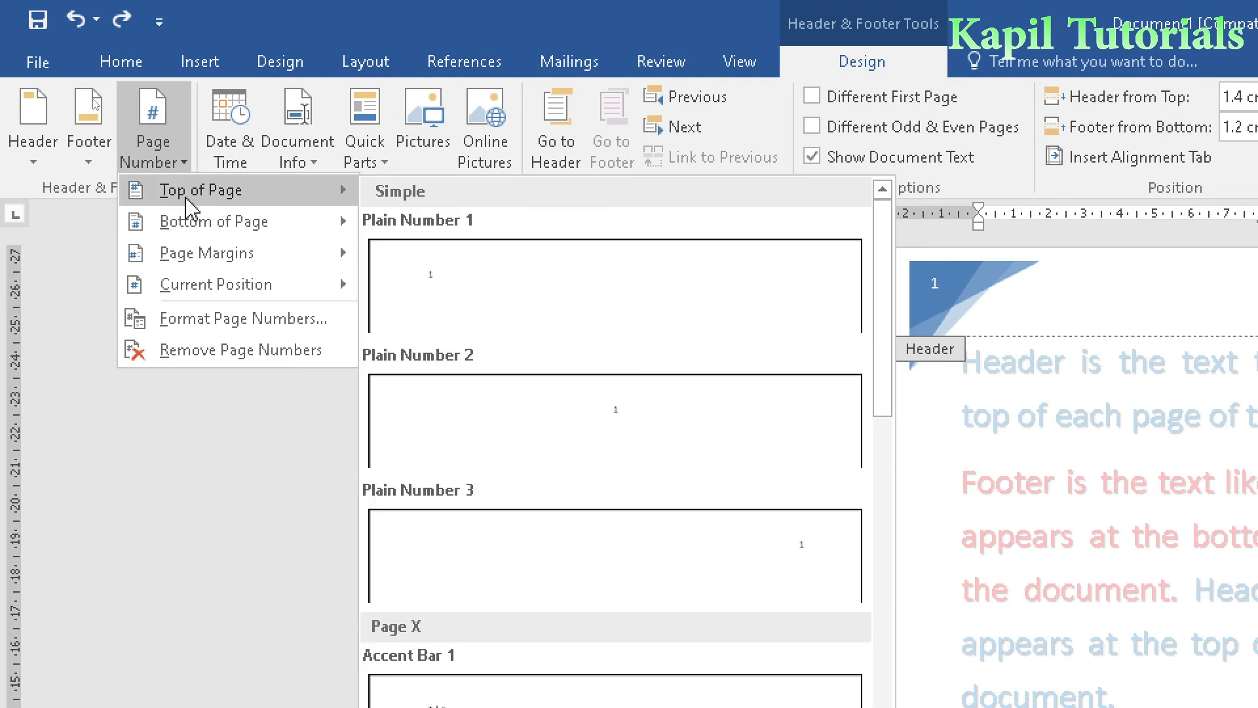
pyautogui.moveTo(200, 239)
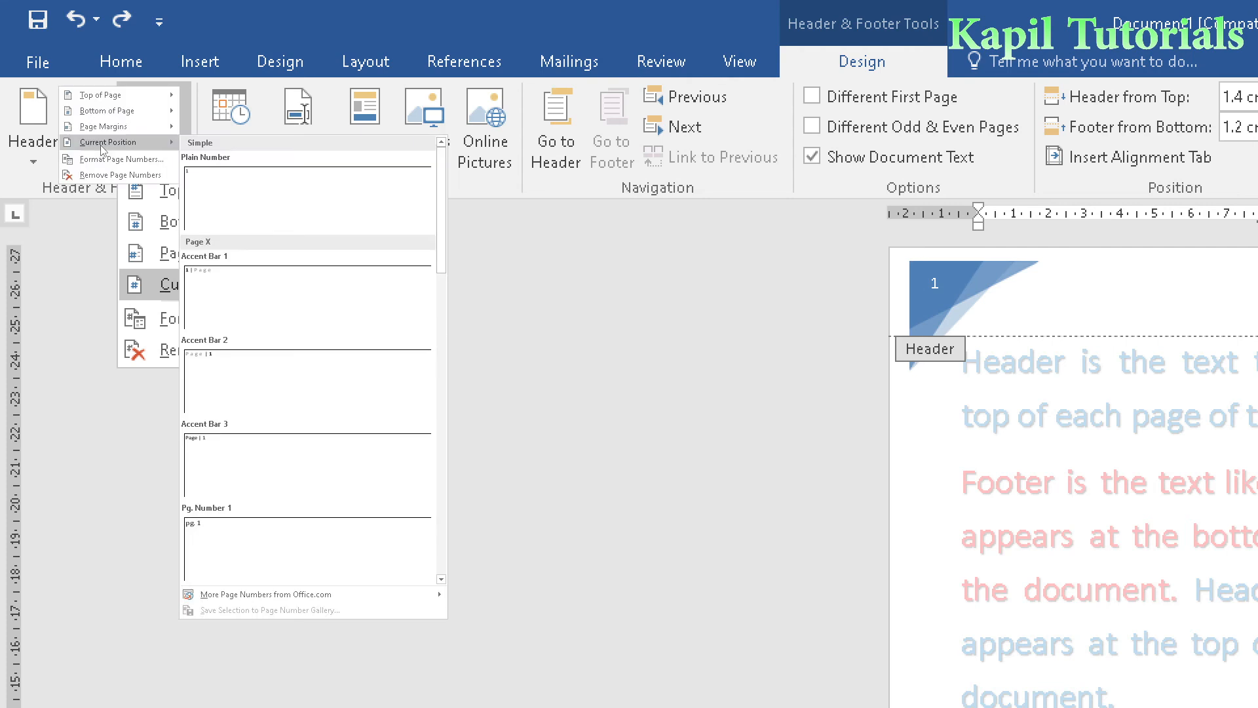
pyautogui.moveTo(205, 300)
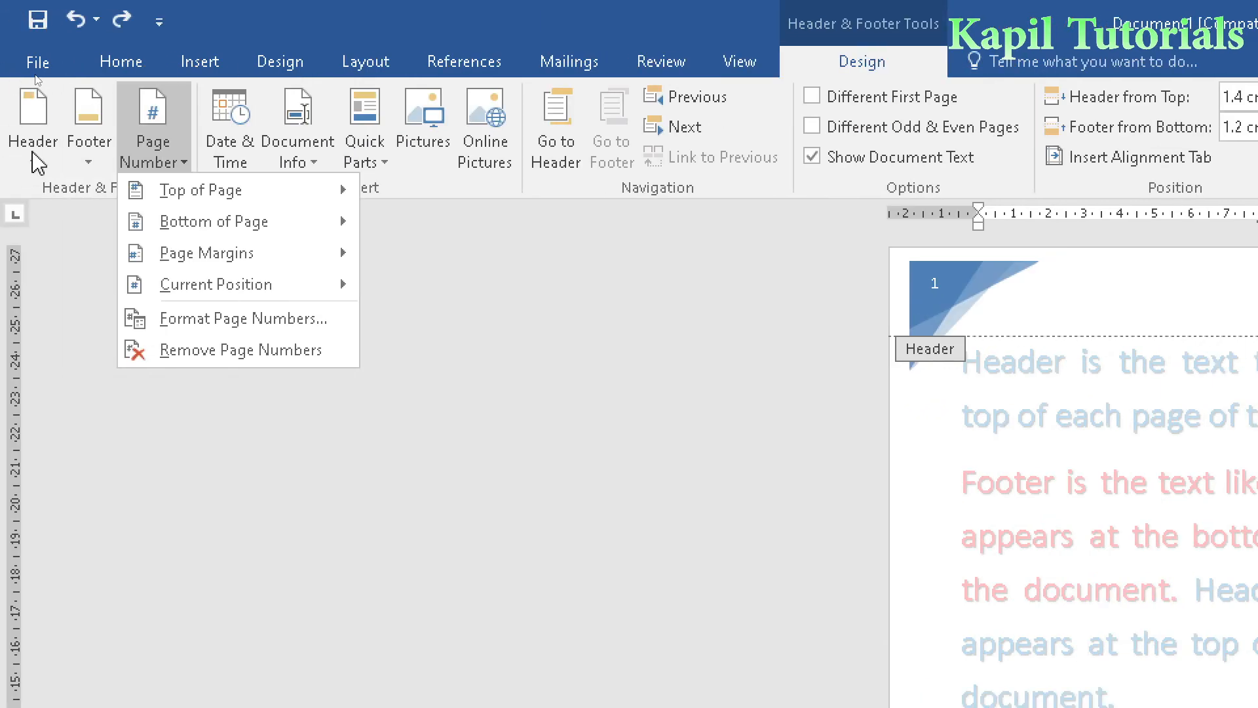
# - Search online pictures for "document", insert the blue document icon into the header and shrink it to fit the header area
pyautogui.click(1059, 283)
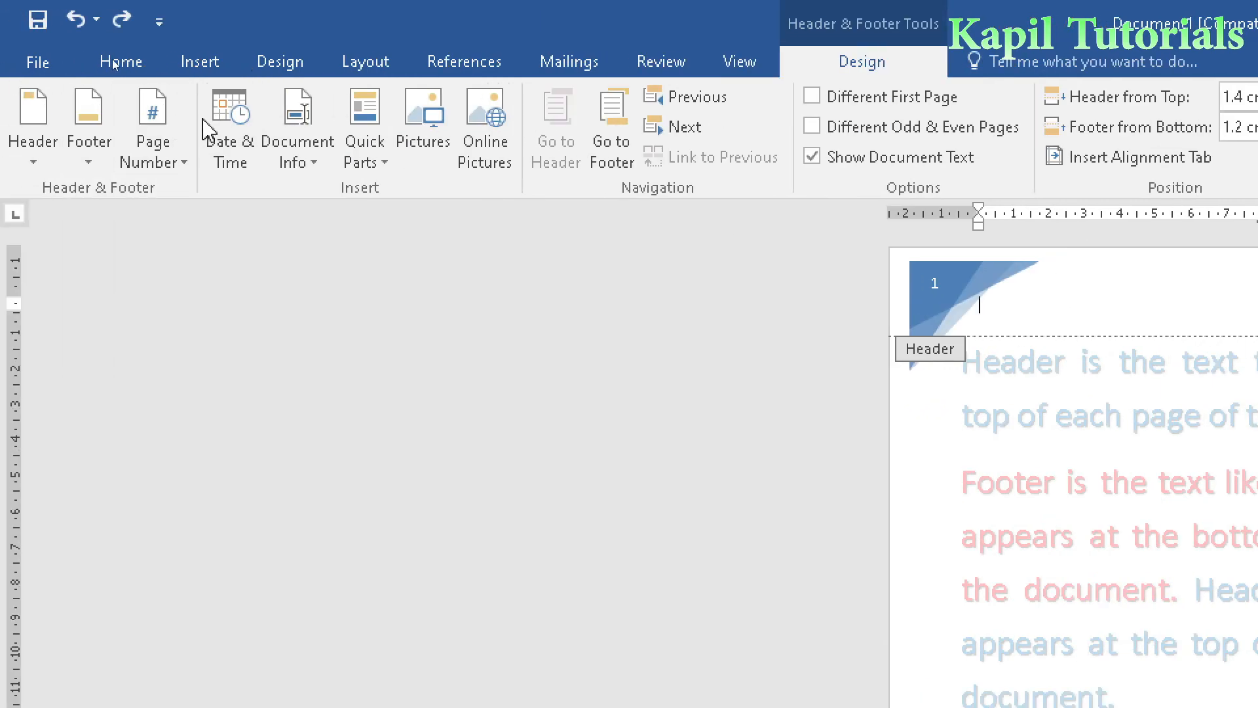
pyautogui.click(485, 152)
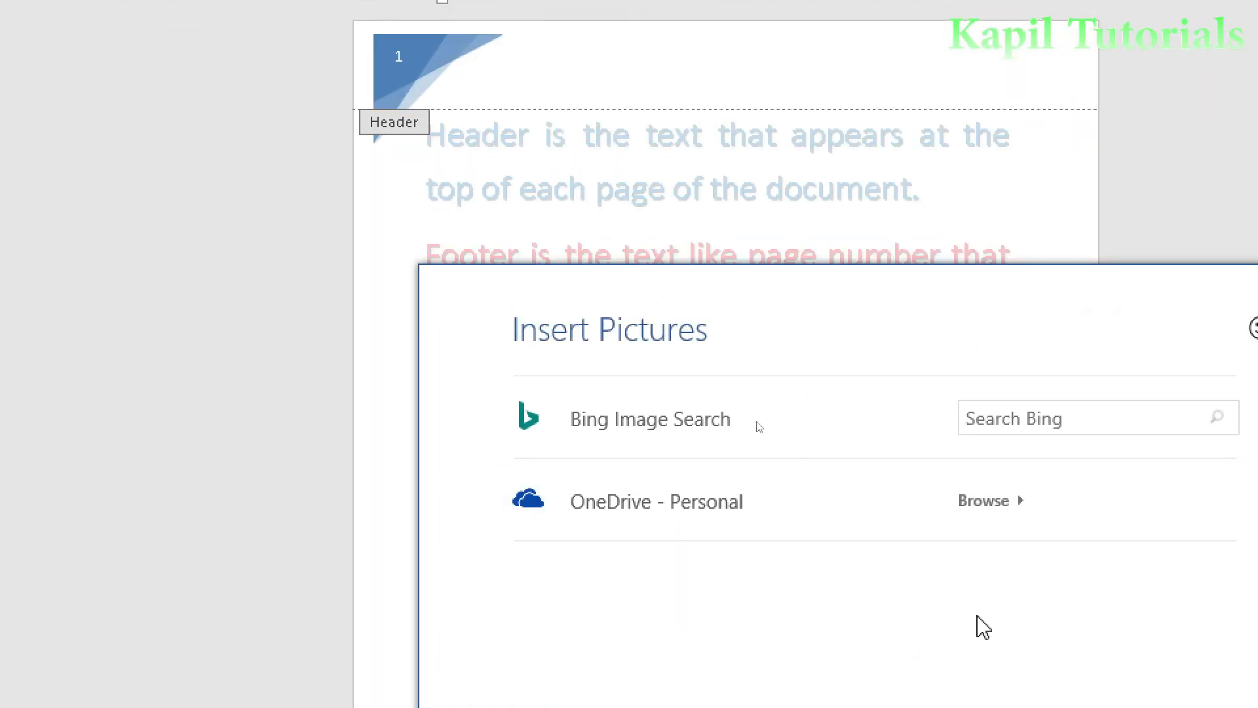
pyautogui.click(1051, 419)
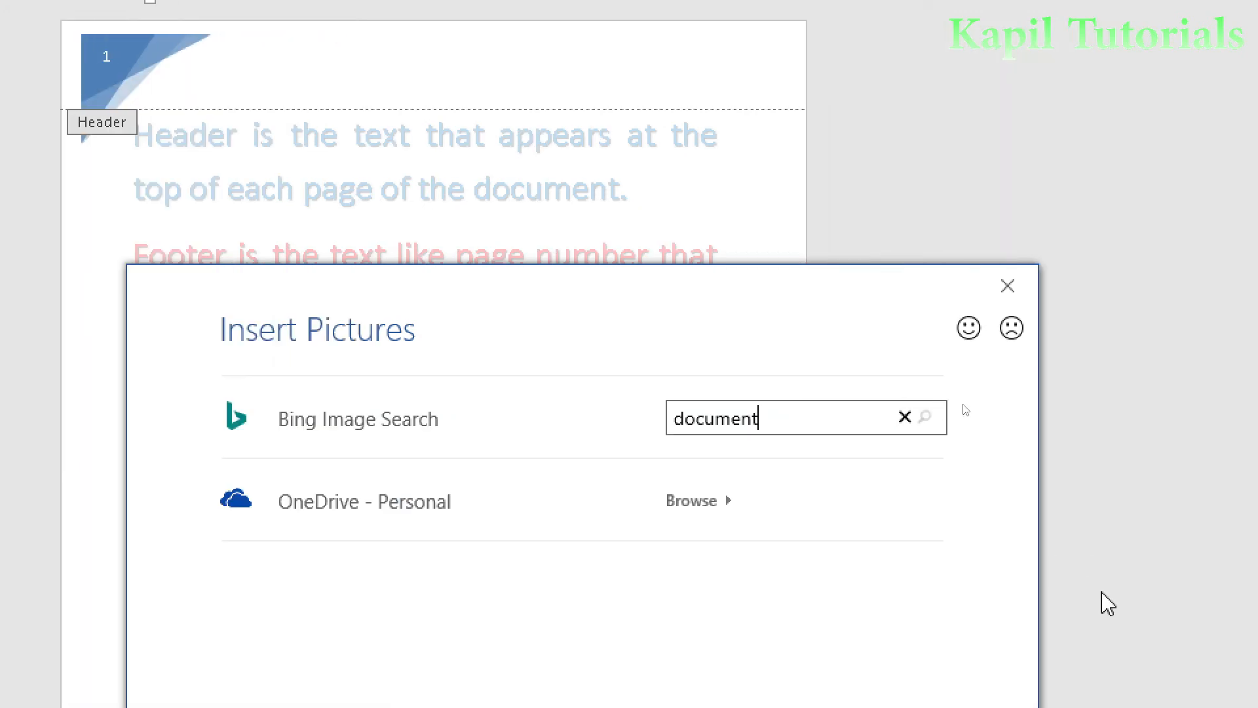
pyautogui.click(933, 421)
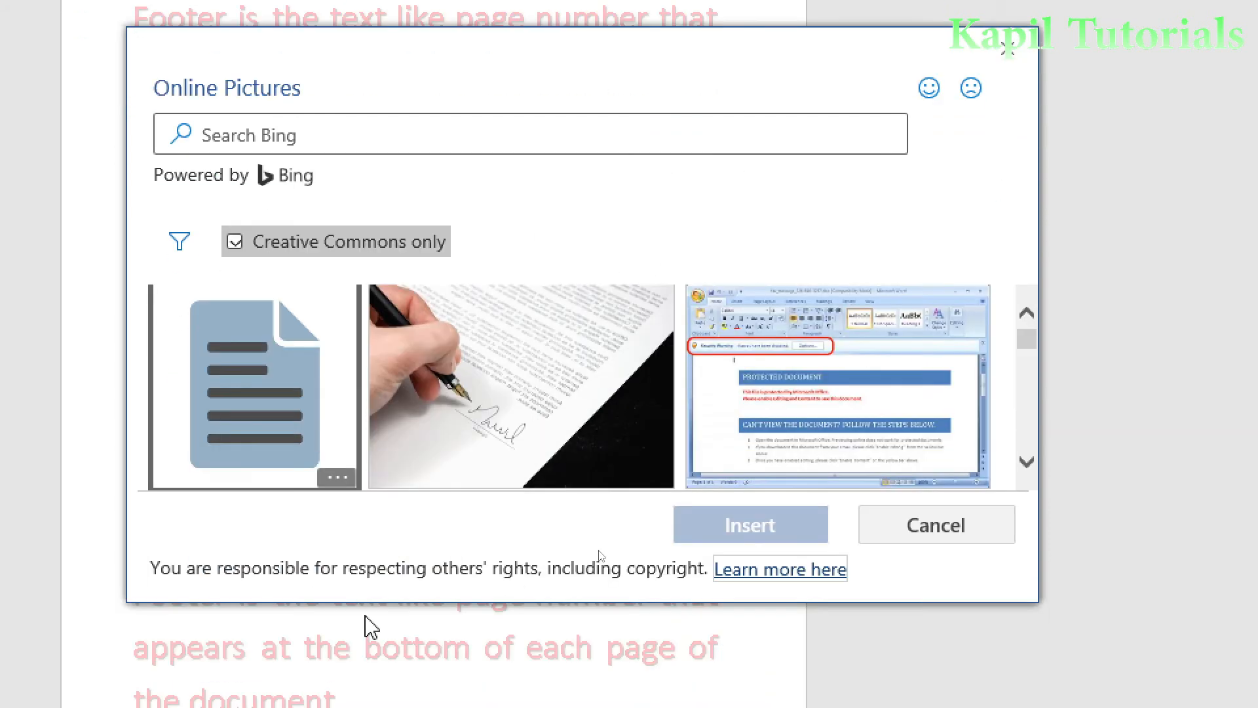
pyautogui.click(254, 306)
pyautogui.click(745, 480)
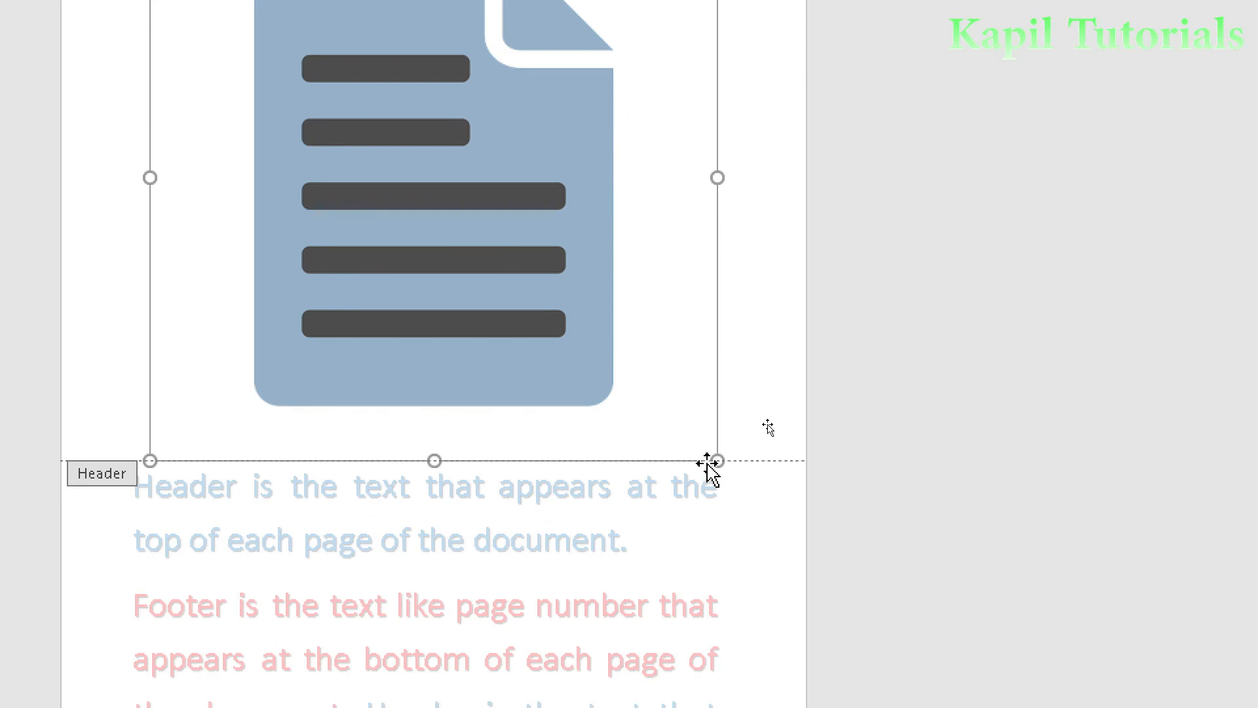
pyautogui.moveTo(717, 461); pyautogui.dragTo(396, 137)
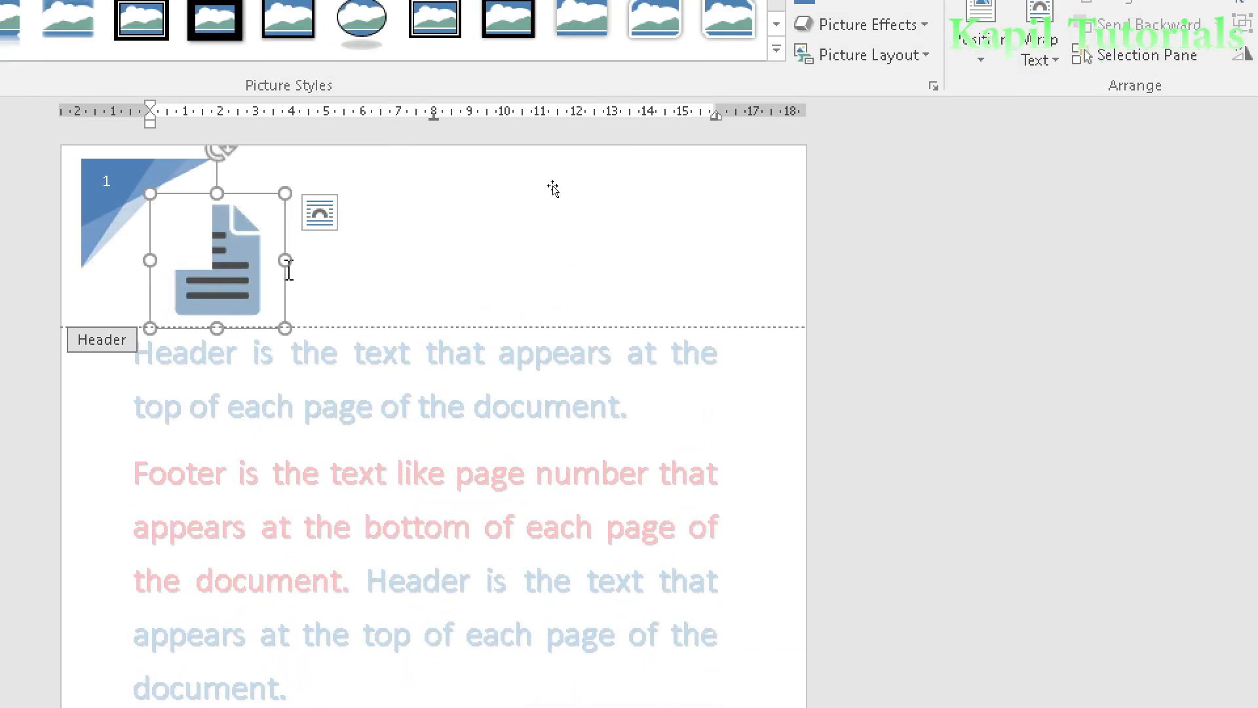
# - Set the document icon's text wrapping to In Front of Text, shrink it and move it to the header's right end
pyautogui.moveTo(285, 328); pyautogui.dragTo(281, 301)
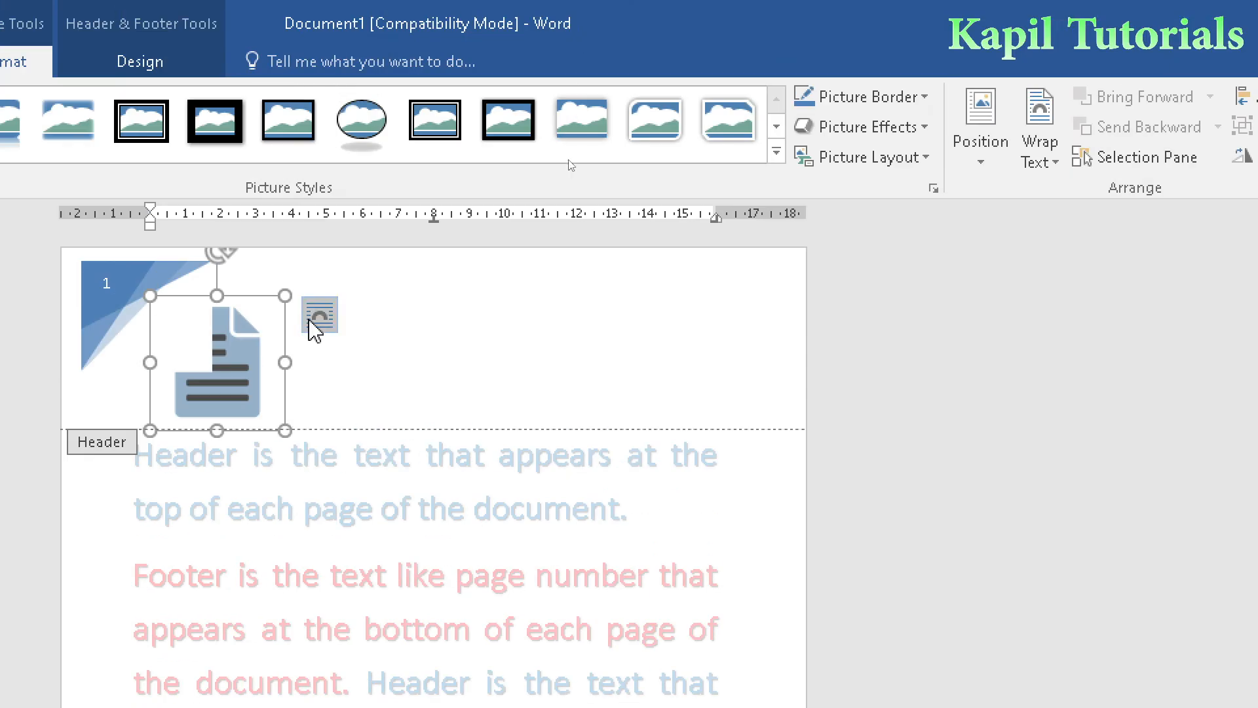
pyautogui.click(321, 216)
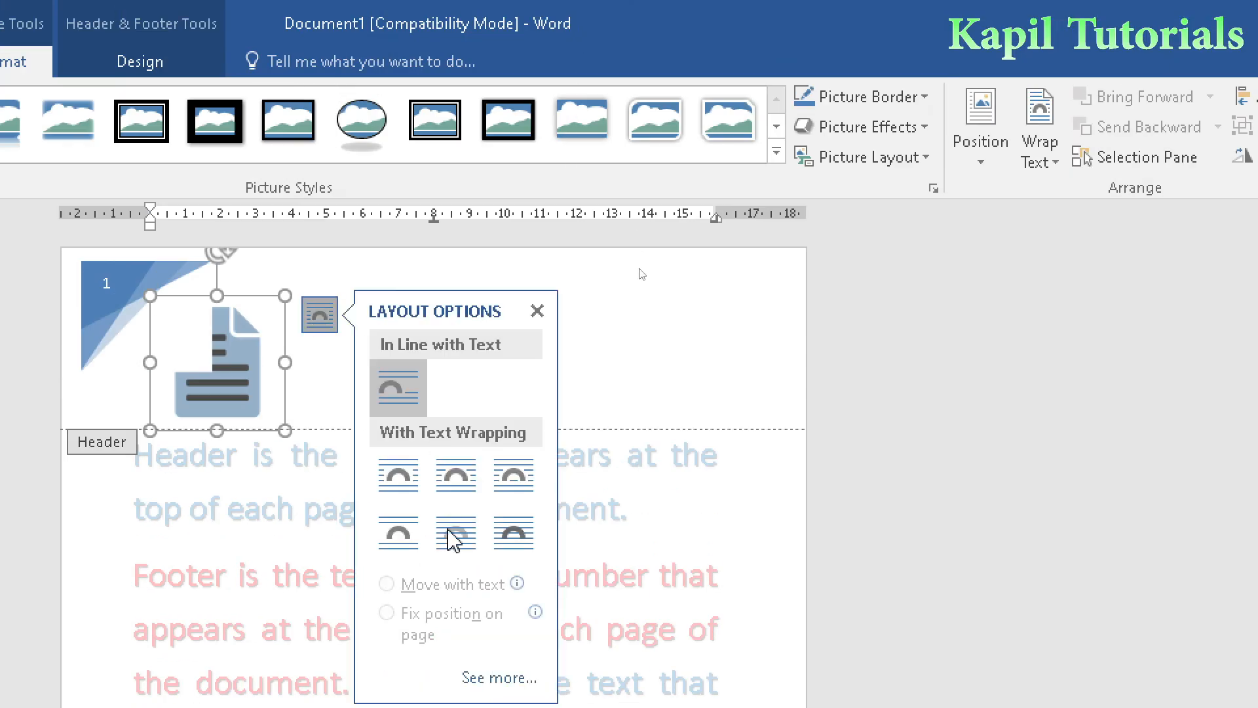
pyautogui.click(515, 534)
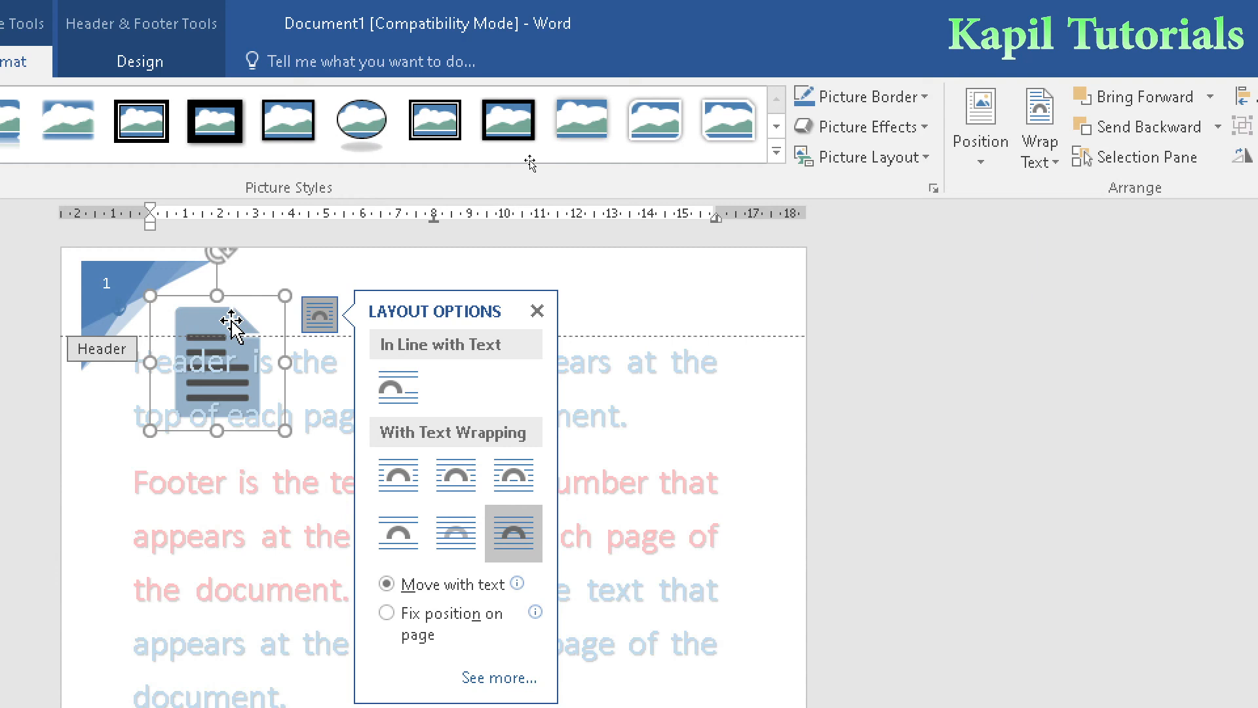
pyautogui.moveTo(285, 429); pyautogui.dragTo(694, 316)
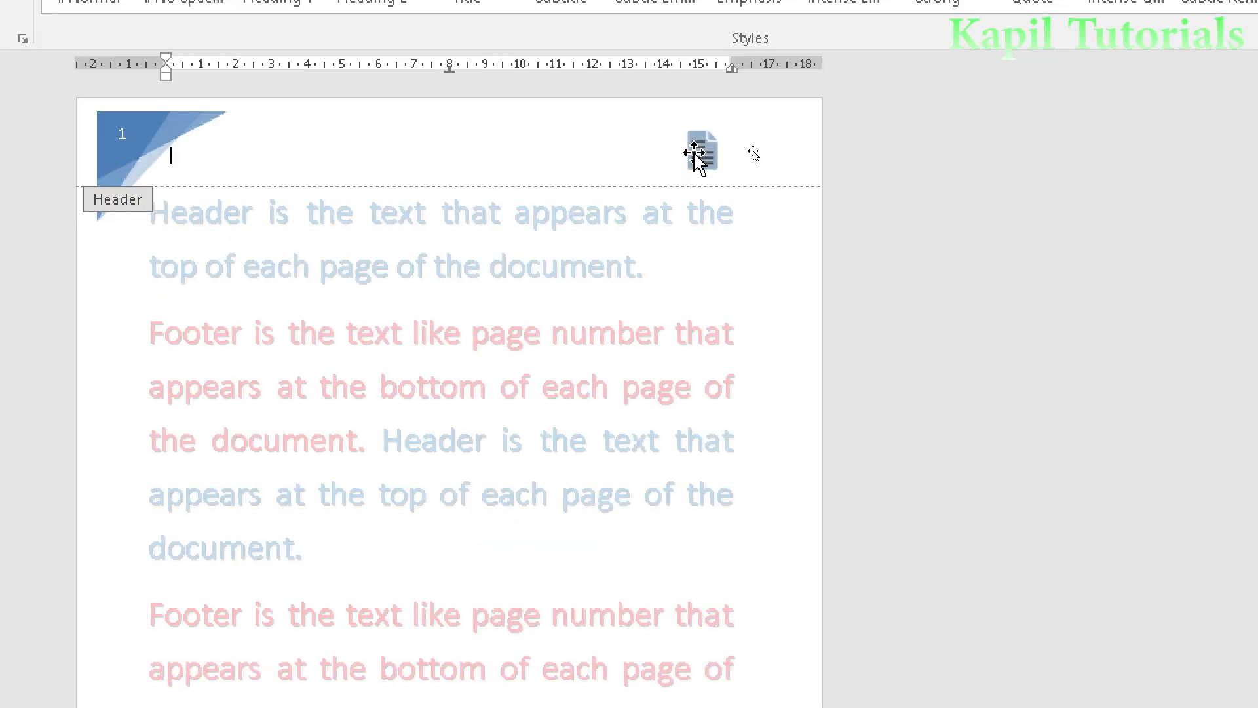
pyautogui.moveTo(694, 153); pyautogui.dragTo(760, 148)
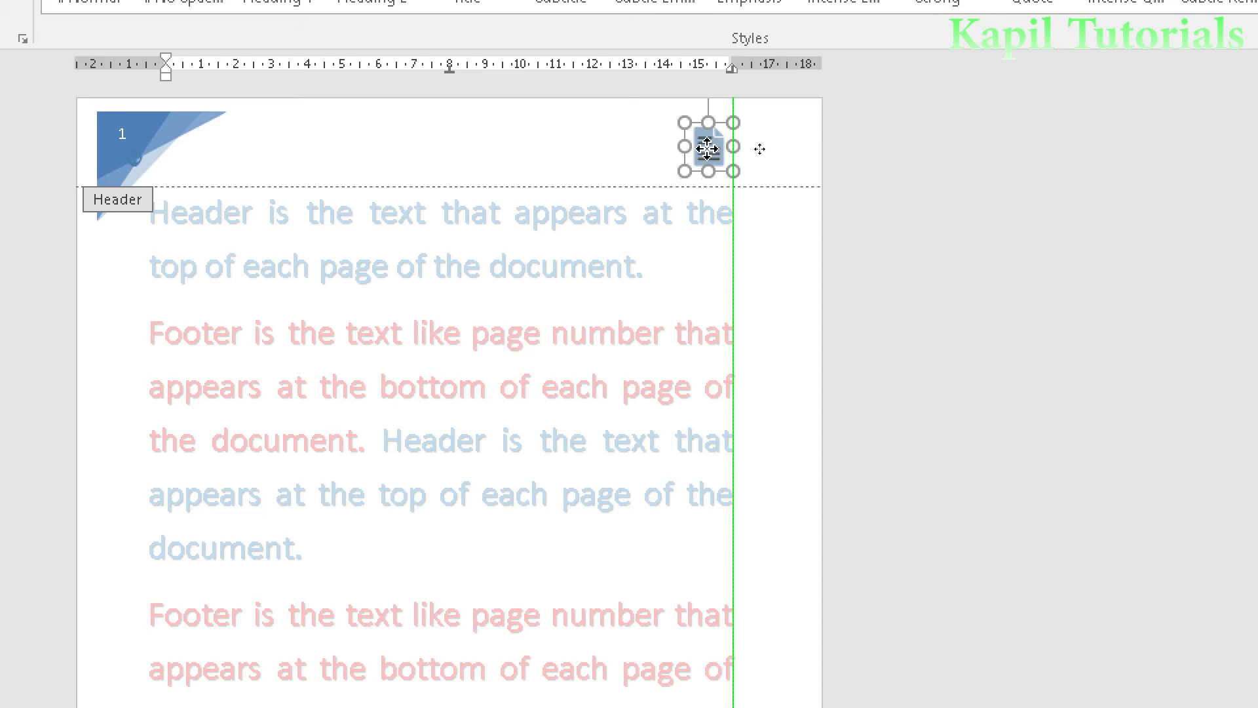
pyautogui.moveTo(759, 149); pyautogui.dragTo(759, 148)
pyautogui.click(631, 137)
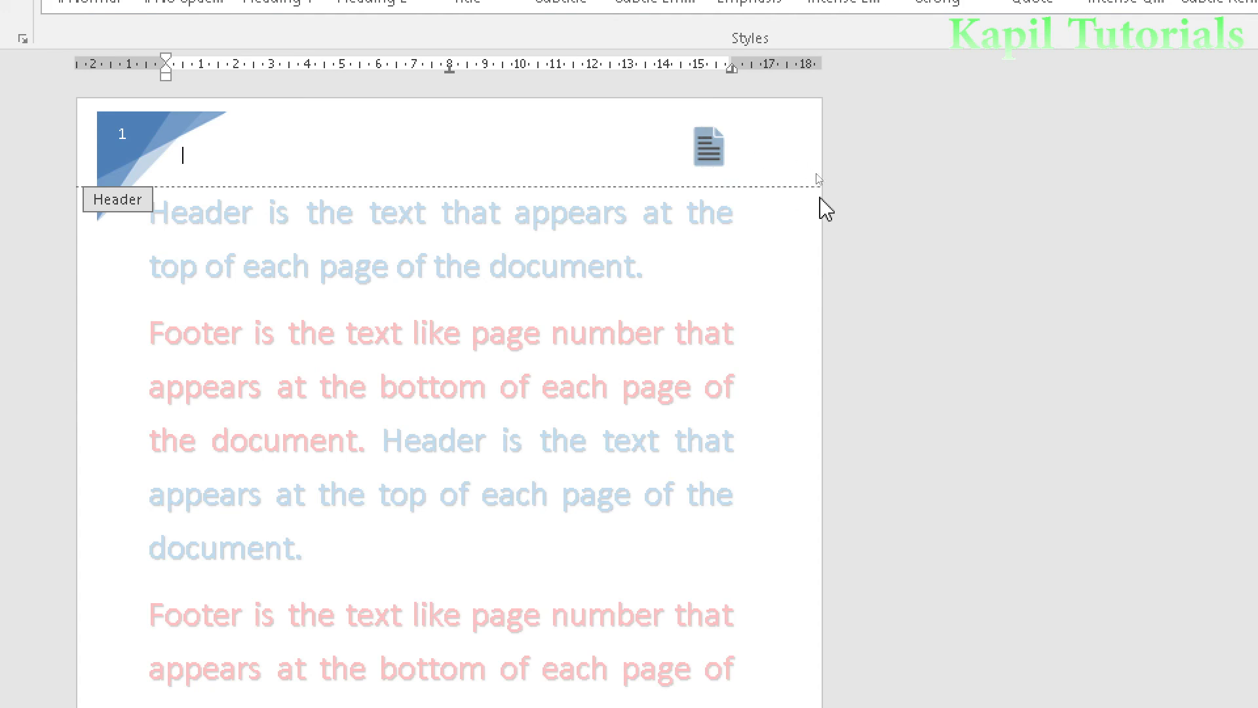
# - Insert the picture sheep-music.gif from the singing folder into the page header
pyautogui.scroll(-15, 826, 209)
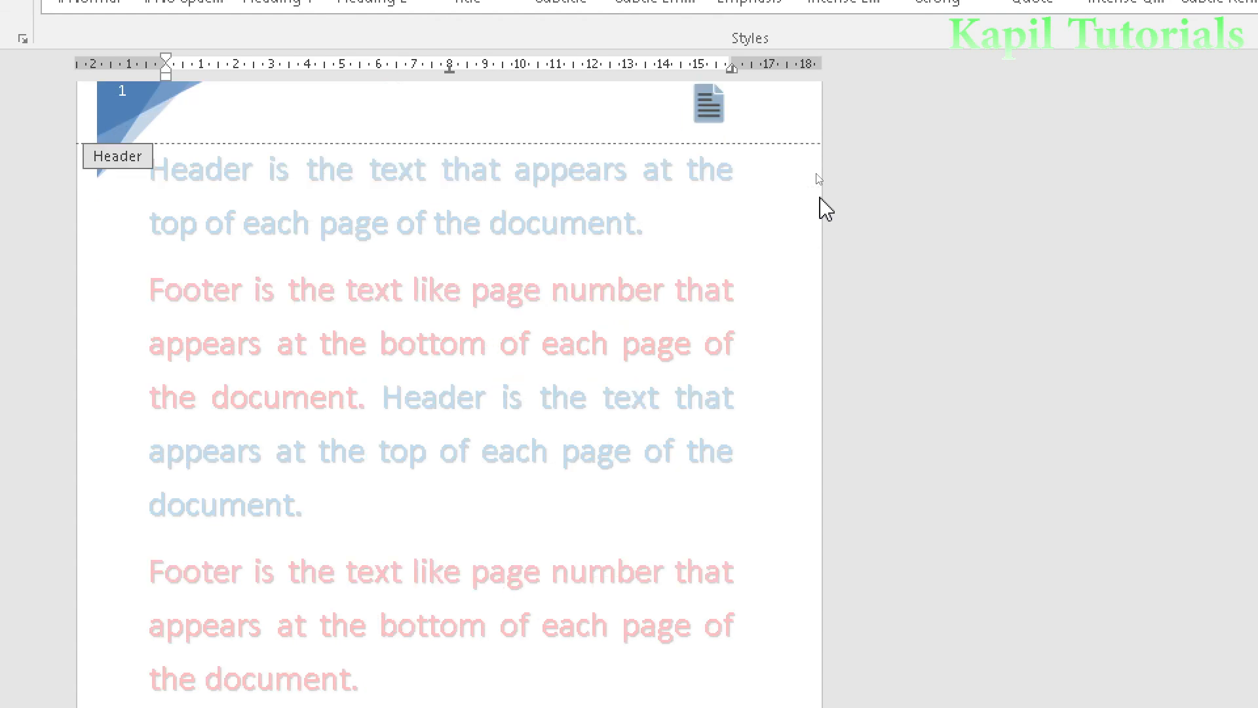
pyautogui.scroll(-15, 822, 197)
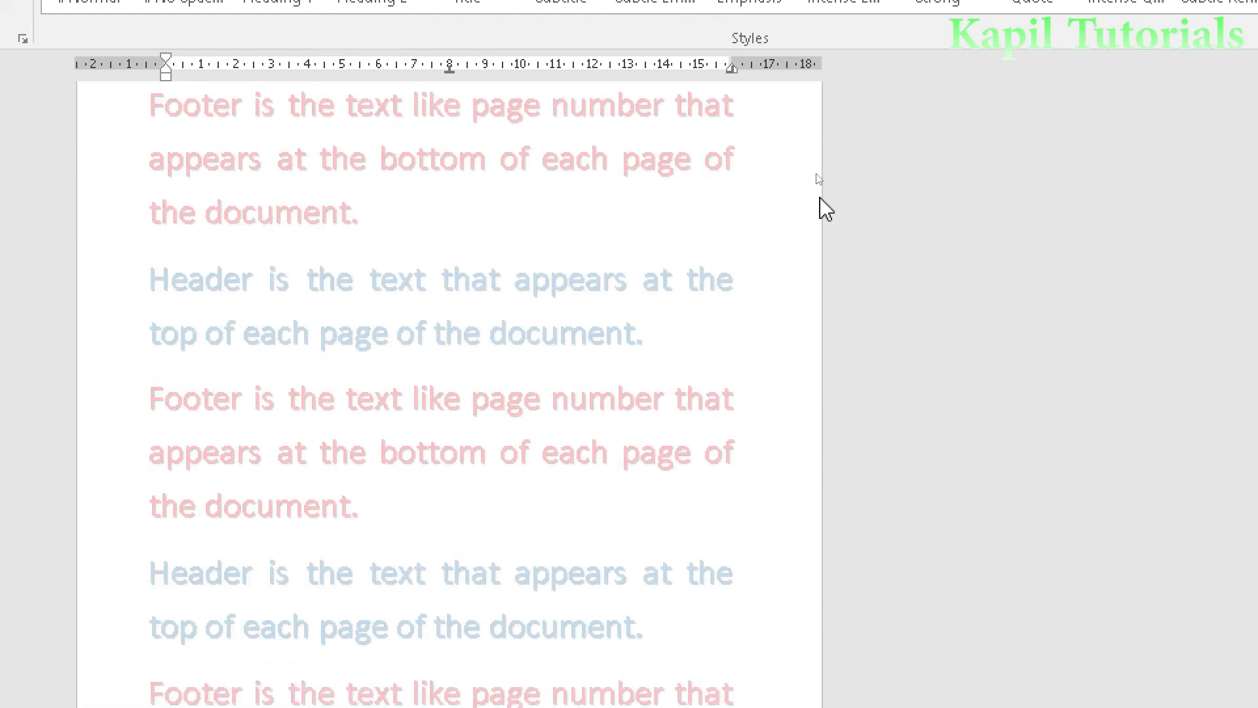
pyautogui.scroll(20, 825, 209)
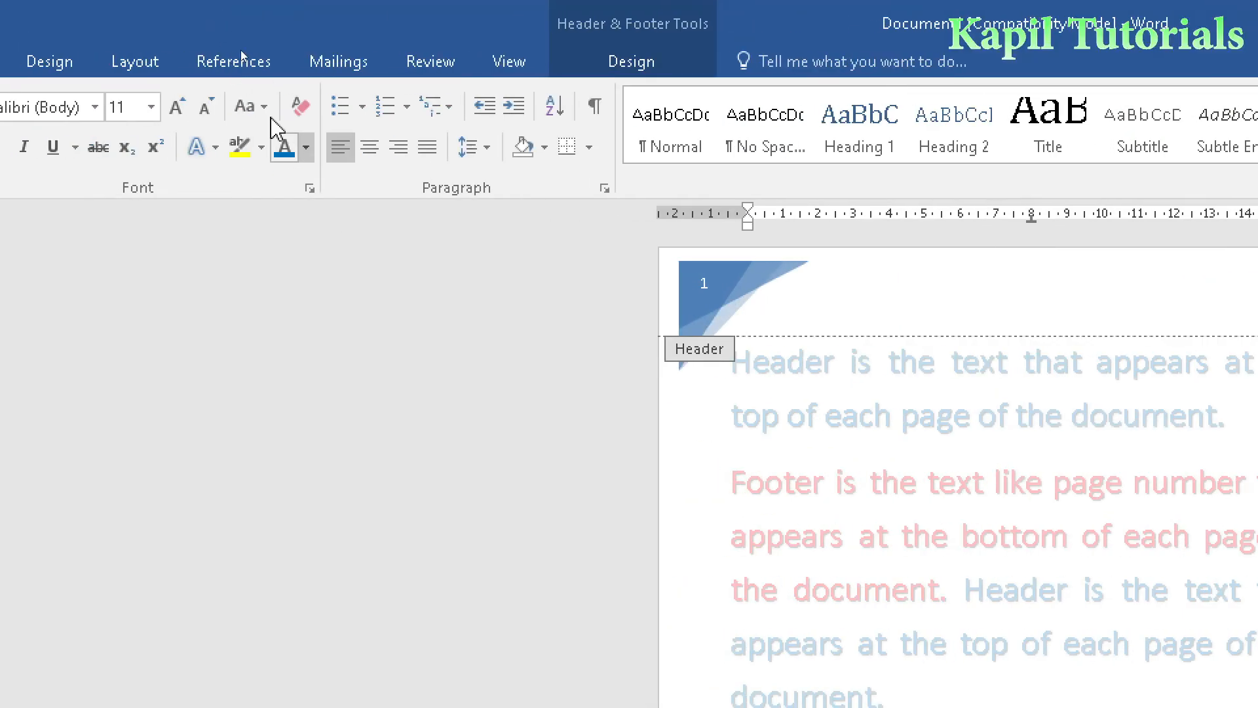
pyautogui.click(625, 65)
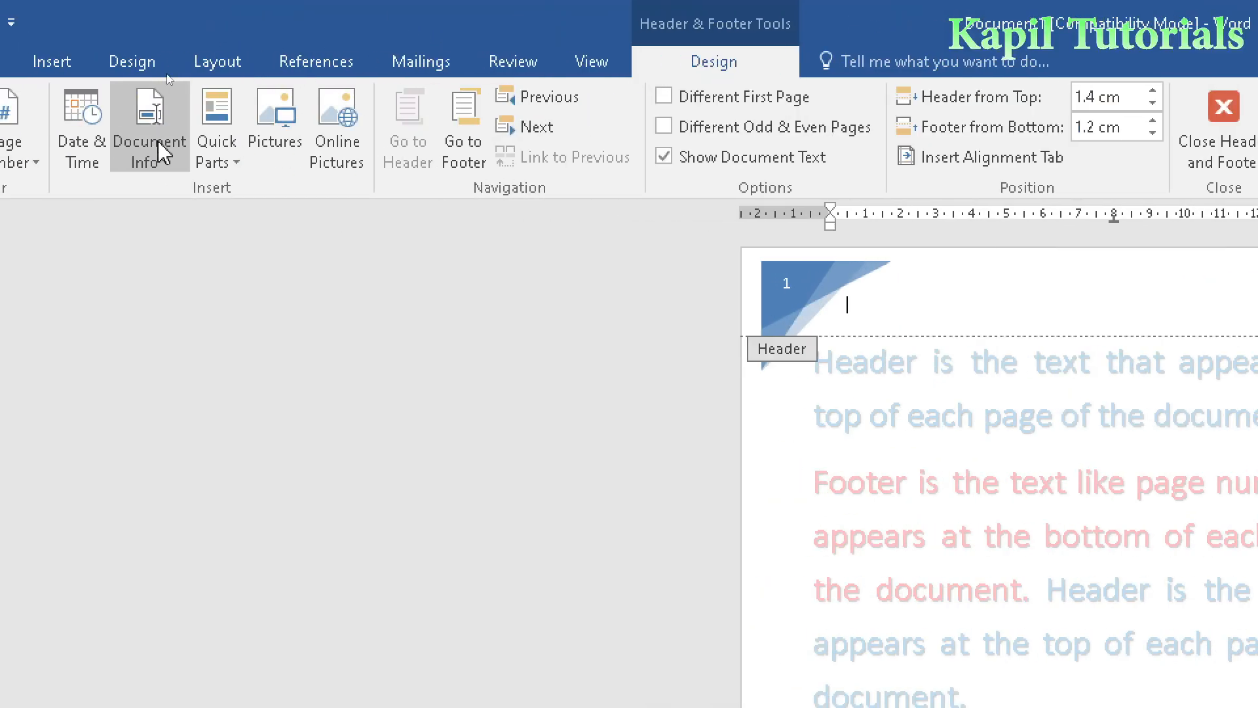
pyautogui.click(278, 125)
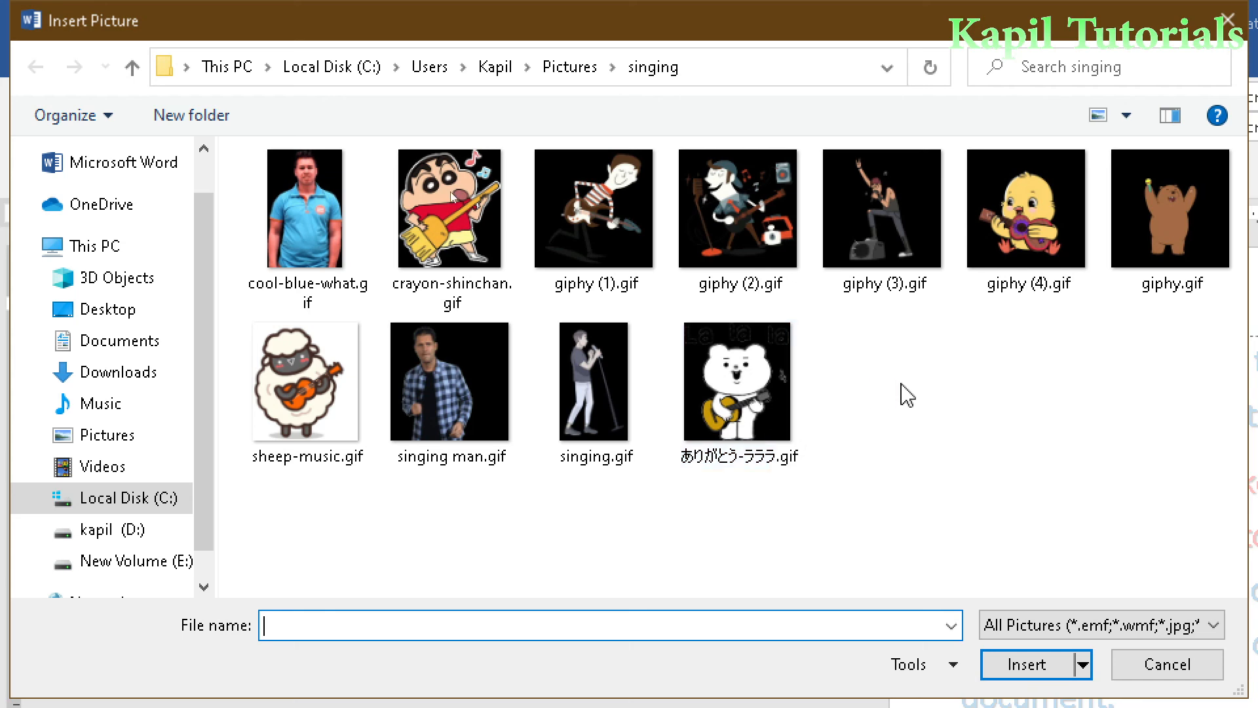
pyautogui.click(286, 392)
pyautogui.click(1028, 552)
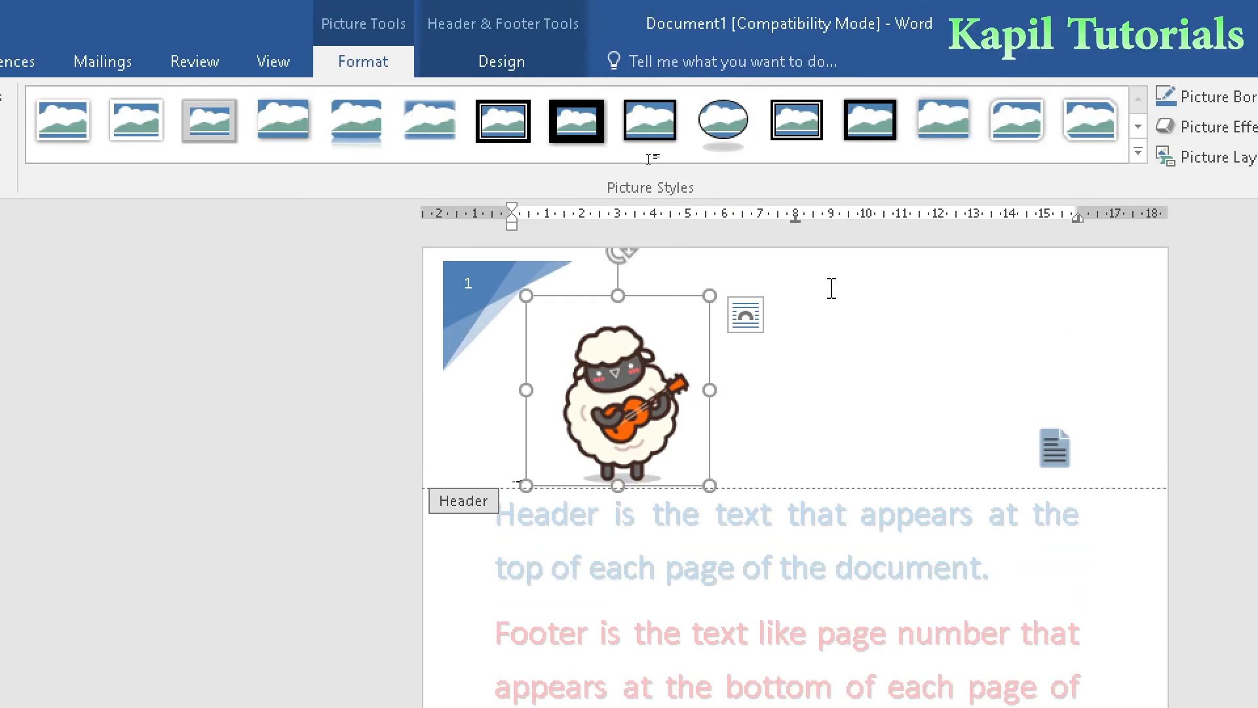
# - Set the sheep picture to In Front of Text, shrink it to icon size and place it at the header's centre
pyautogui.click(745, 316)
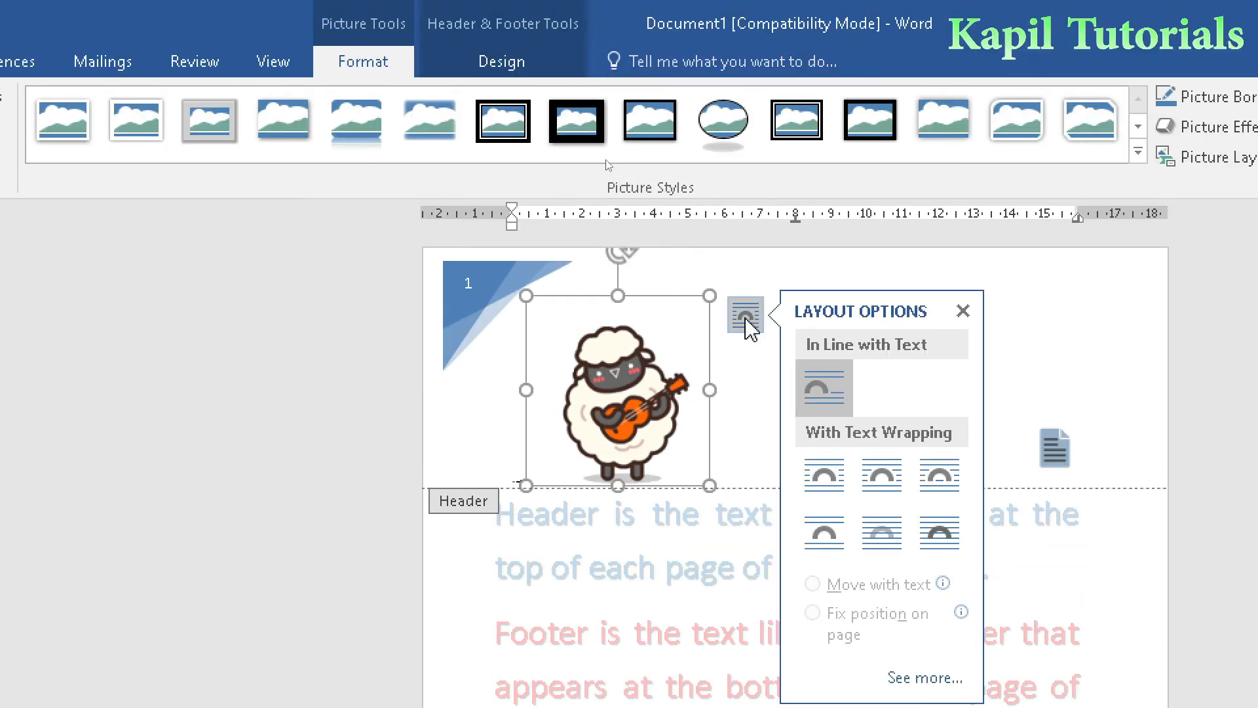
pyautogui.click(931, 534)
pyautogui.moveTo(709, 485); pyautogui.dragTo(794, 287)
pyautogui.click(914, 314)
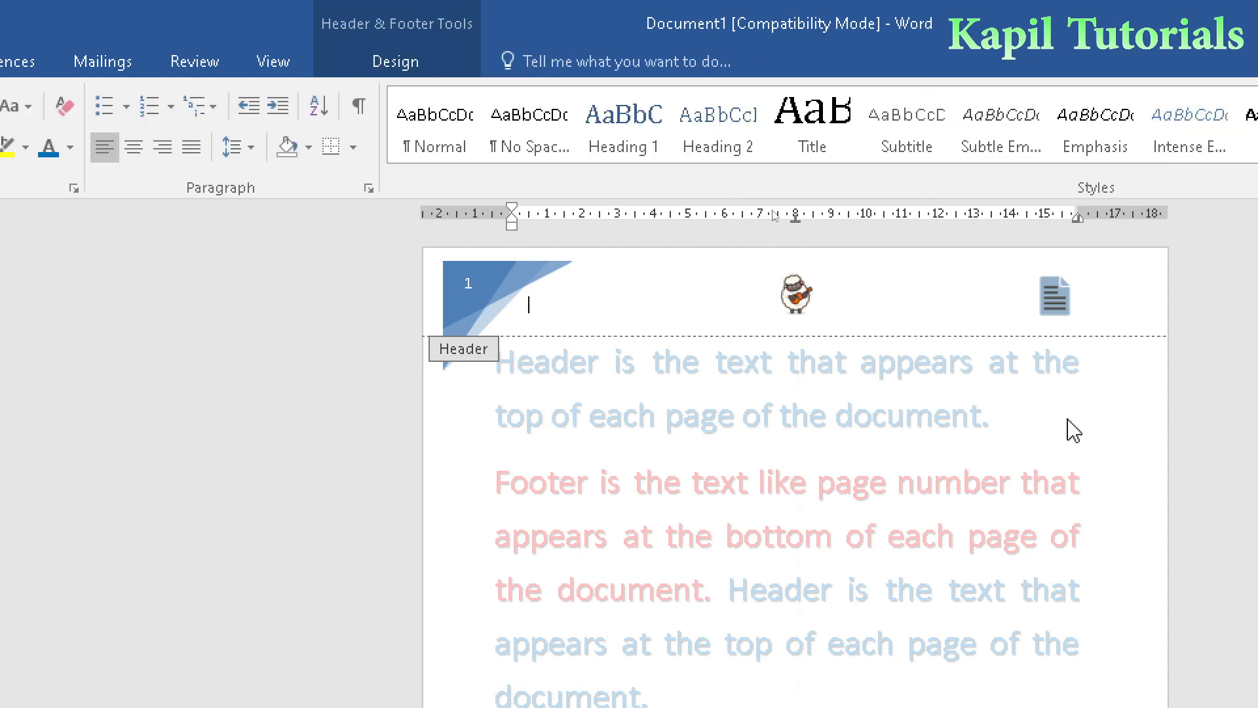
# - Add the text "Learning Headers" to the header between the page number design and the sheep picture
pyautogui.scroll(-10, 1093, 433)
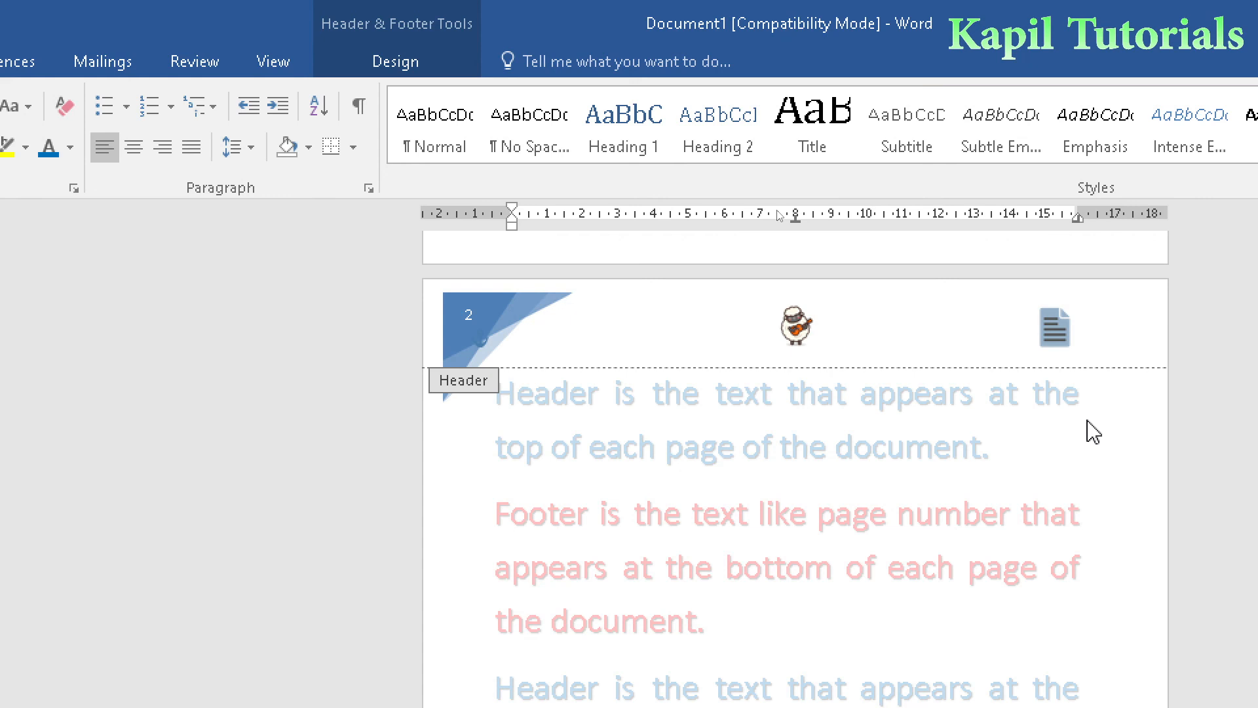
pyautogui.scroll(-4, 1091, 430)
pyautogui.scroll(10, 1081, 422)
pyautogui.scroll(-5, 1088, 422)
pyautogui.scroll(10, 1088, 425)
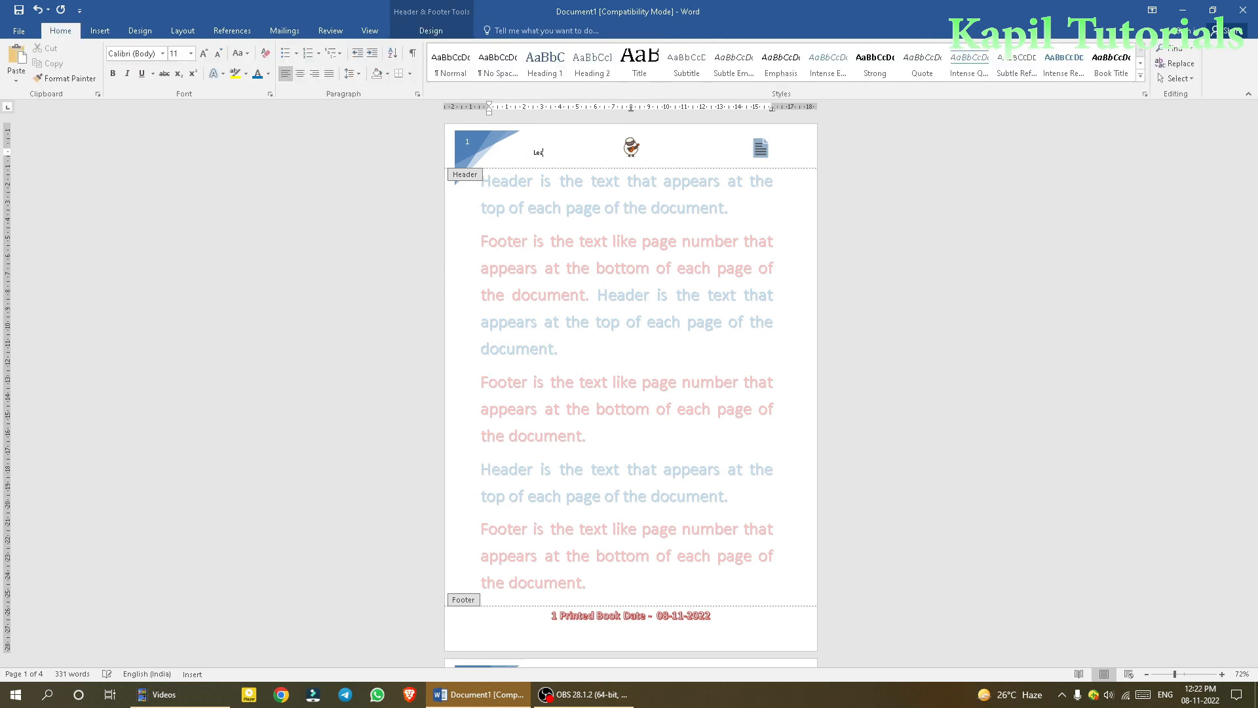
pyautogui.write('Learning Headers')
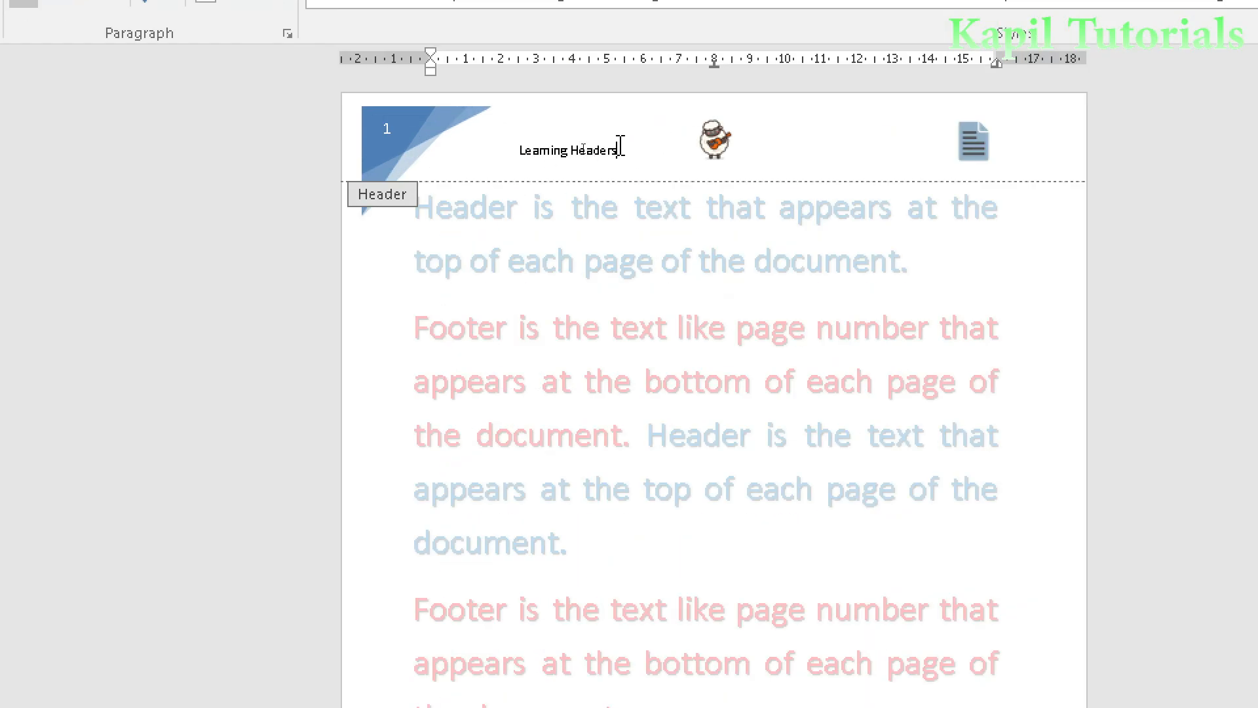
# - Enlarge the "Learning Headers" header text by three font size steps and make it bold
pyautogui.moveTo(618, 150); pyautogui.dragTo(521, 150)
pyautogui.hotkey('ctrl', 'shift', '.')
pyautogui.hotkey('ctrl', 'shift', '.')
pyautogui.hotkey('ctrl', 'shift', '.')
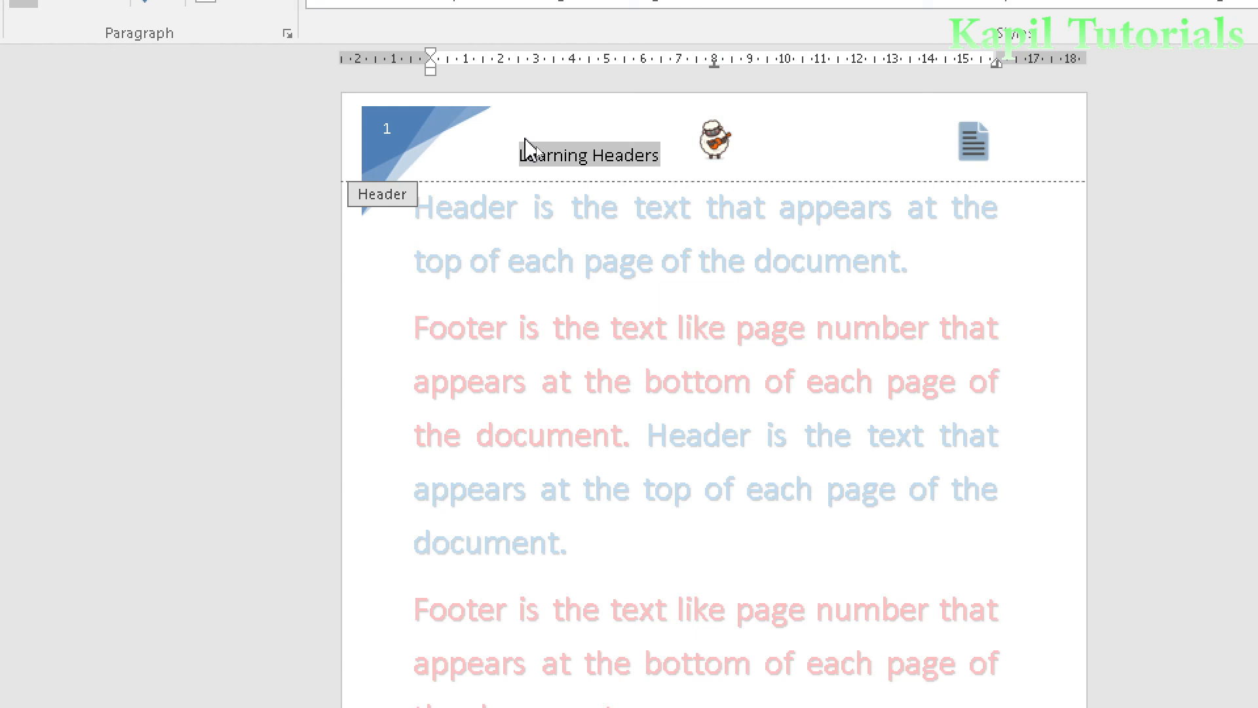
pyautogui.hotkey('ctrl', 'b')
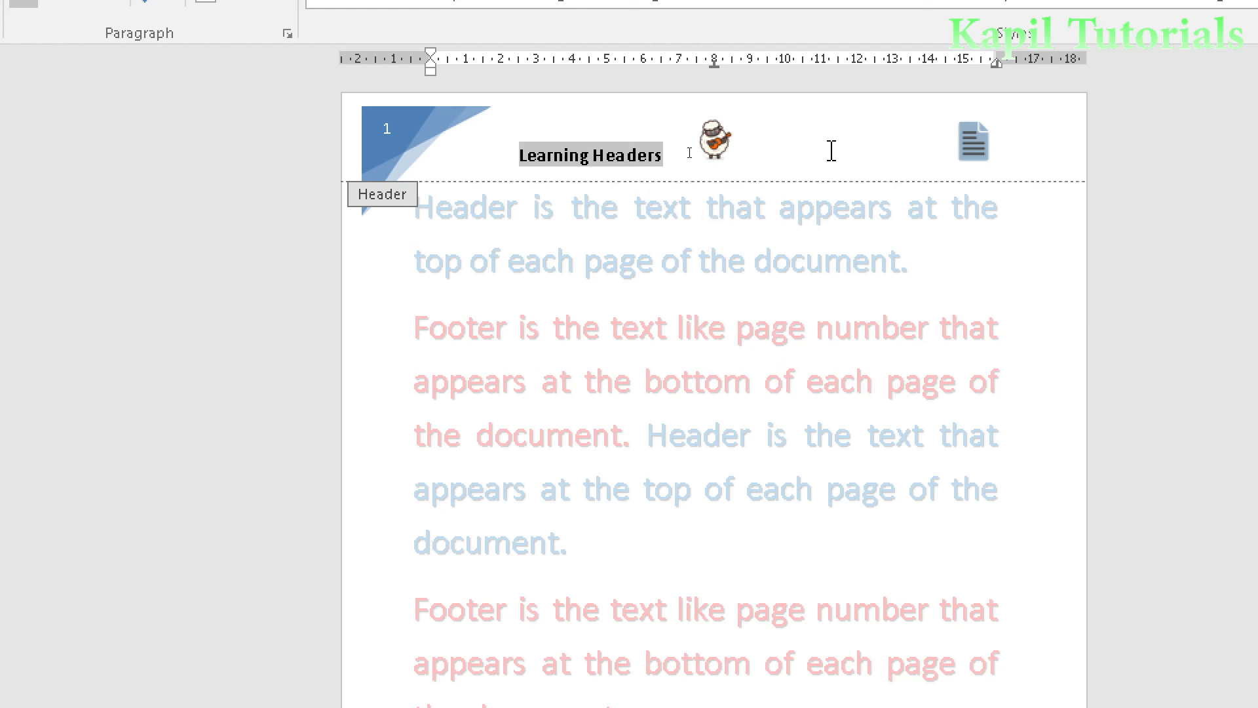
# - Leave header editing for the body text, reopen the header and return to the body text again
pyautogui.doubleClick(823, 269)
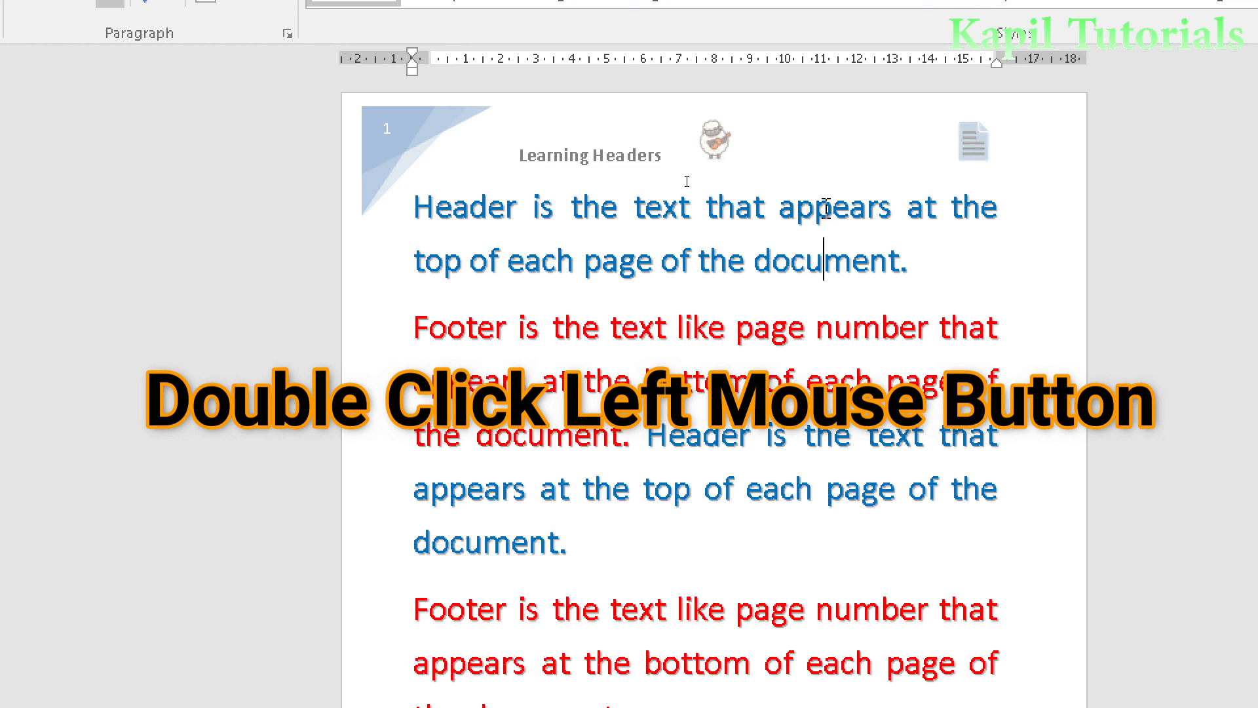
pyautogui.doubleClick(788, 152)
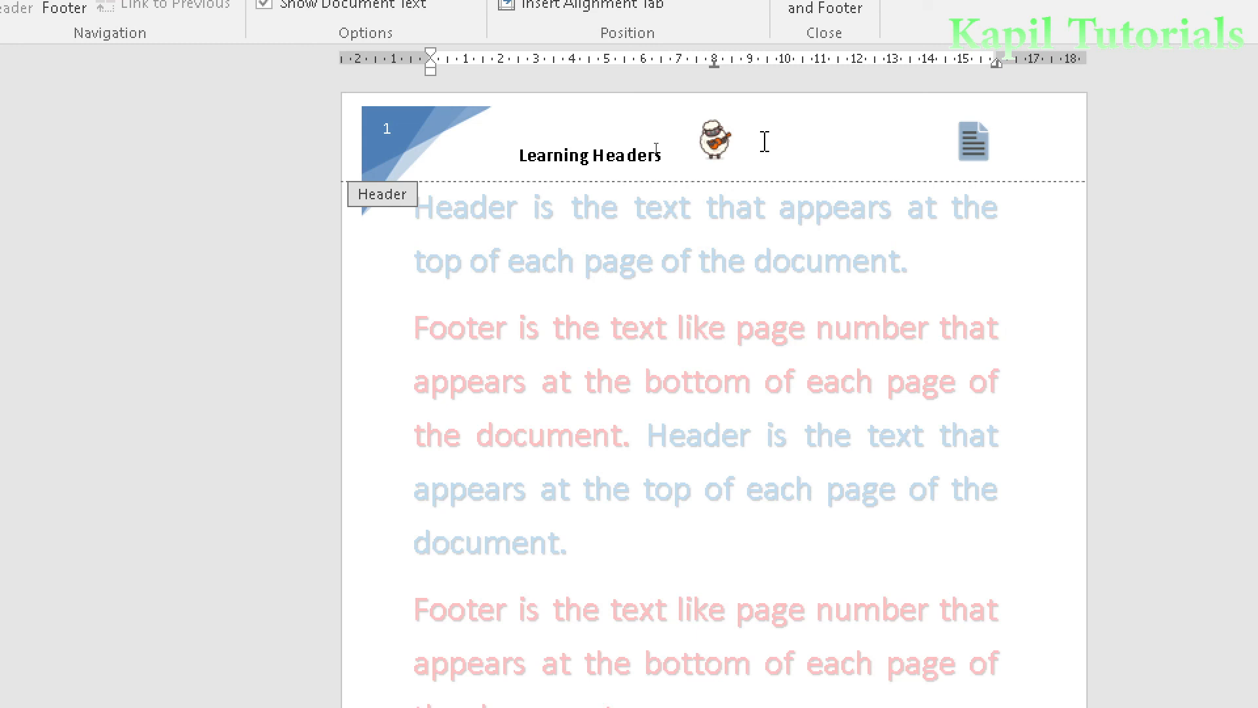
pyautogui.doubleClick(769, 258)
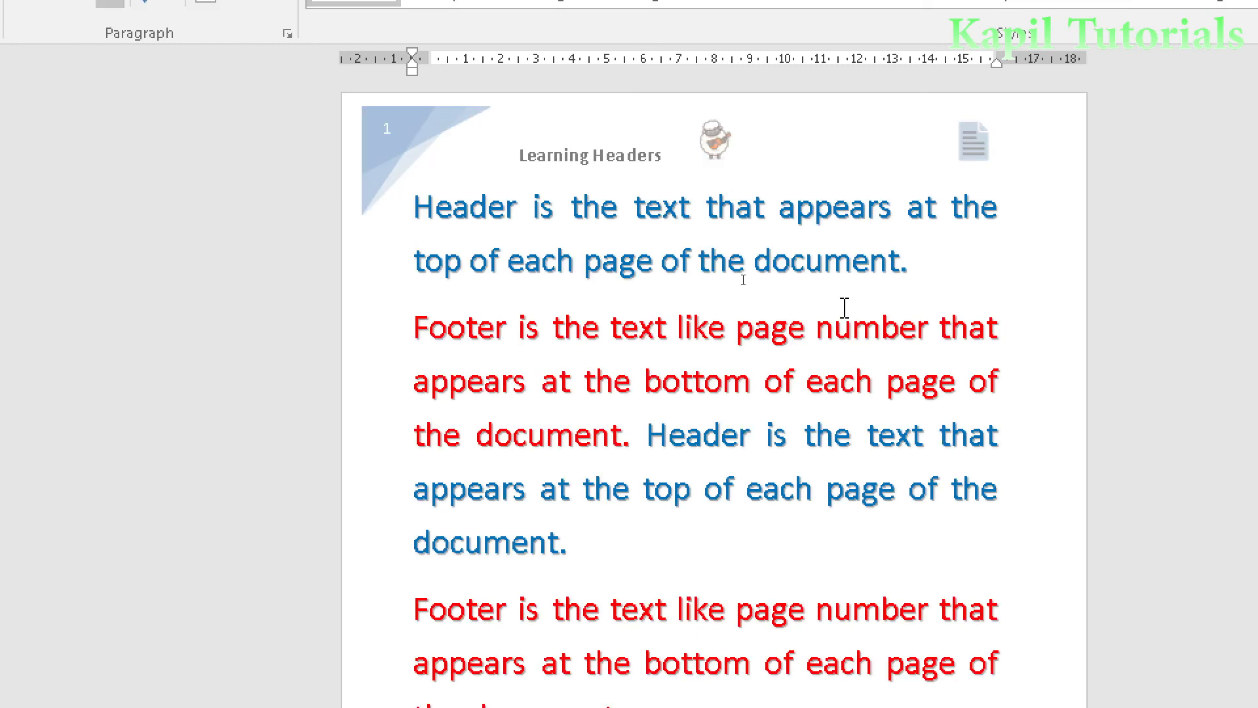
# - Open the first page's footer for editing and view the headers and footers across the pages
pyautogui.scroll(-5, 892, 397)
pyautogui.scroll(-8, 891, 397)
pyautogui.scroll(1, 854, 387)
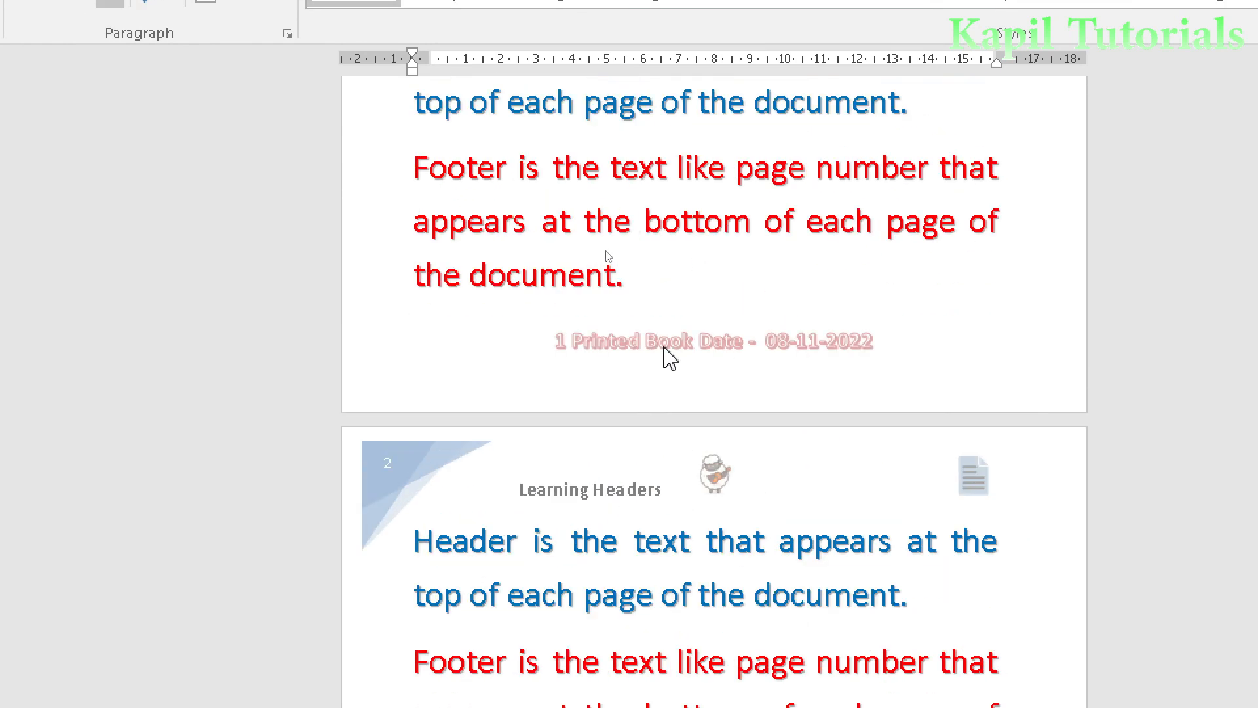
pyautogui.doubleClick(657, 354)
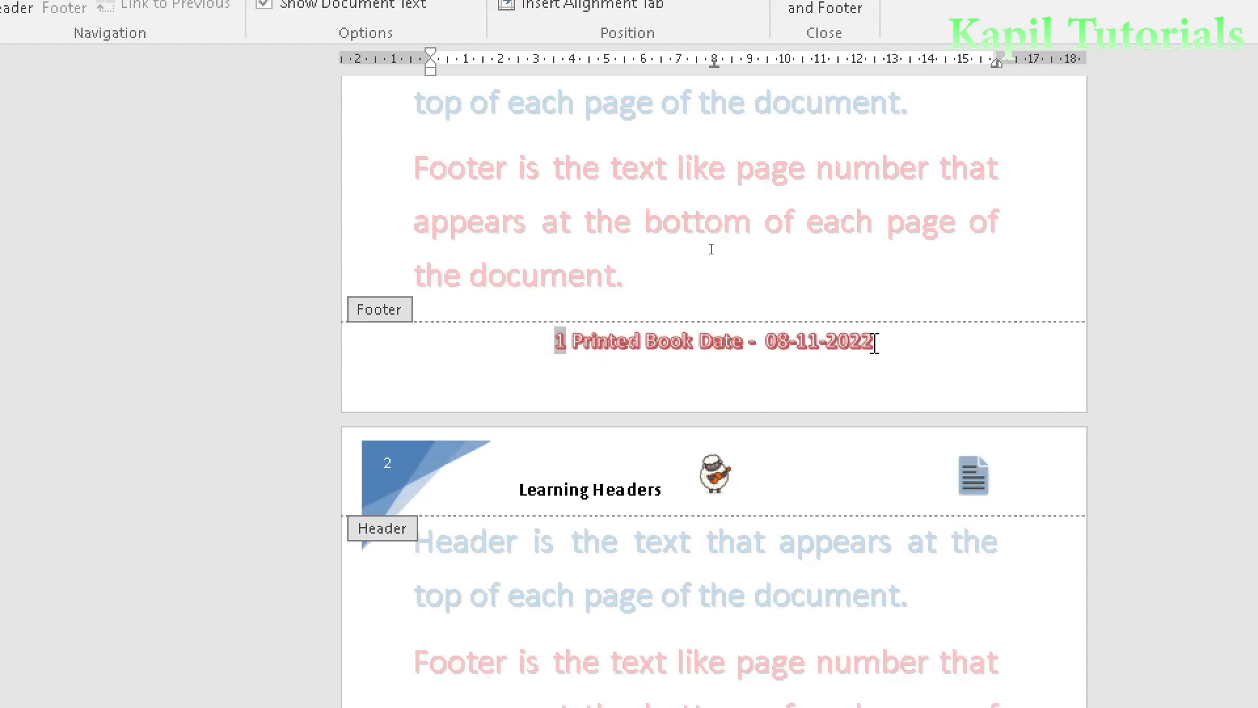
pyautogui.scroll(-3, 877, 347)
pyautogui.scroll(-10, 878, 354)
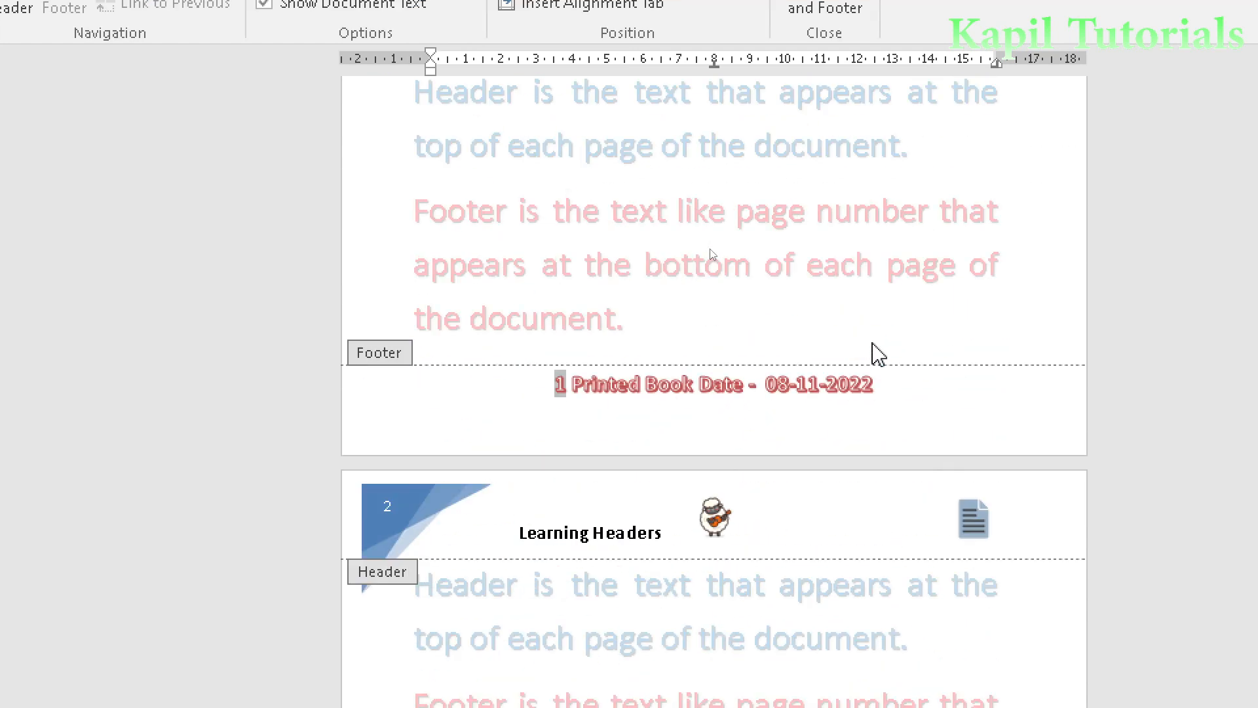
pyautogui.scroll(-8, 877, 353)
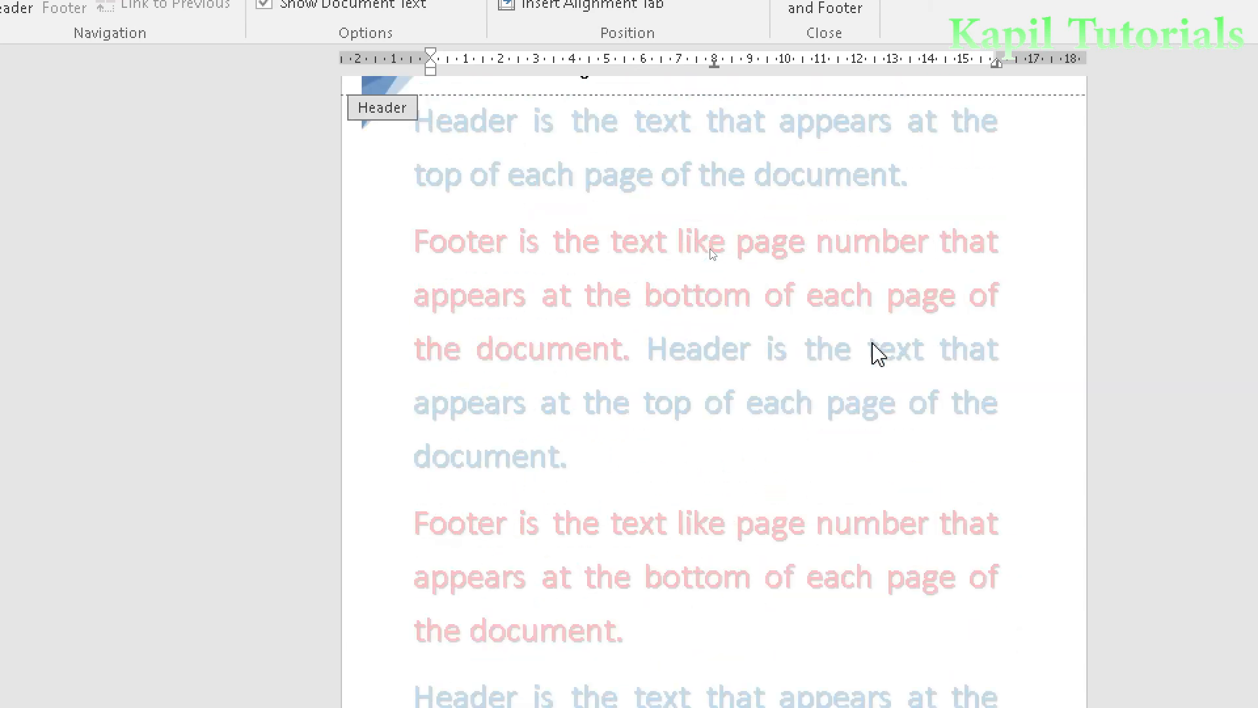